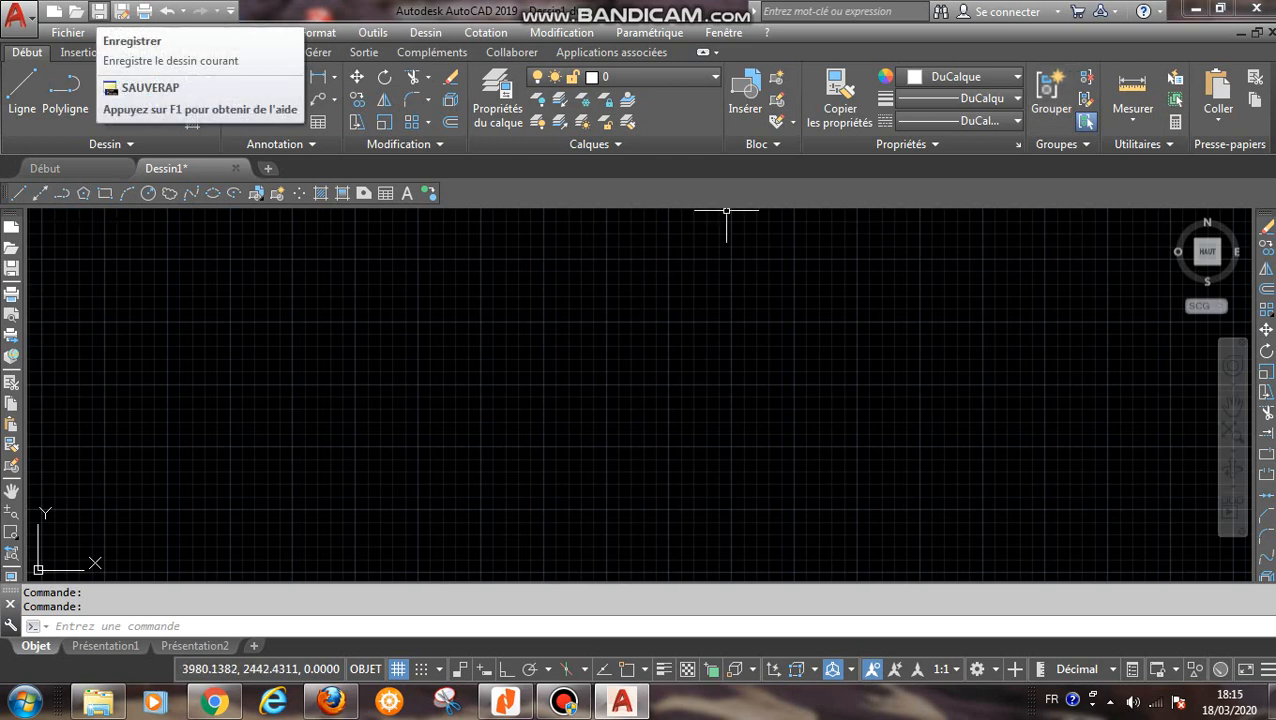
- Save the drawing to the desktop (Bureau) under the file name EXERCICE N°1
left_click(99, 11)
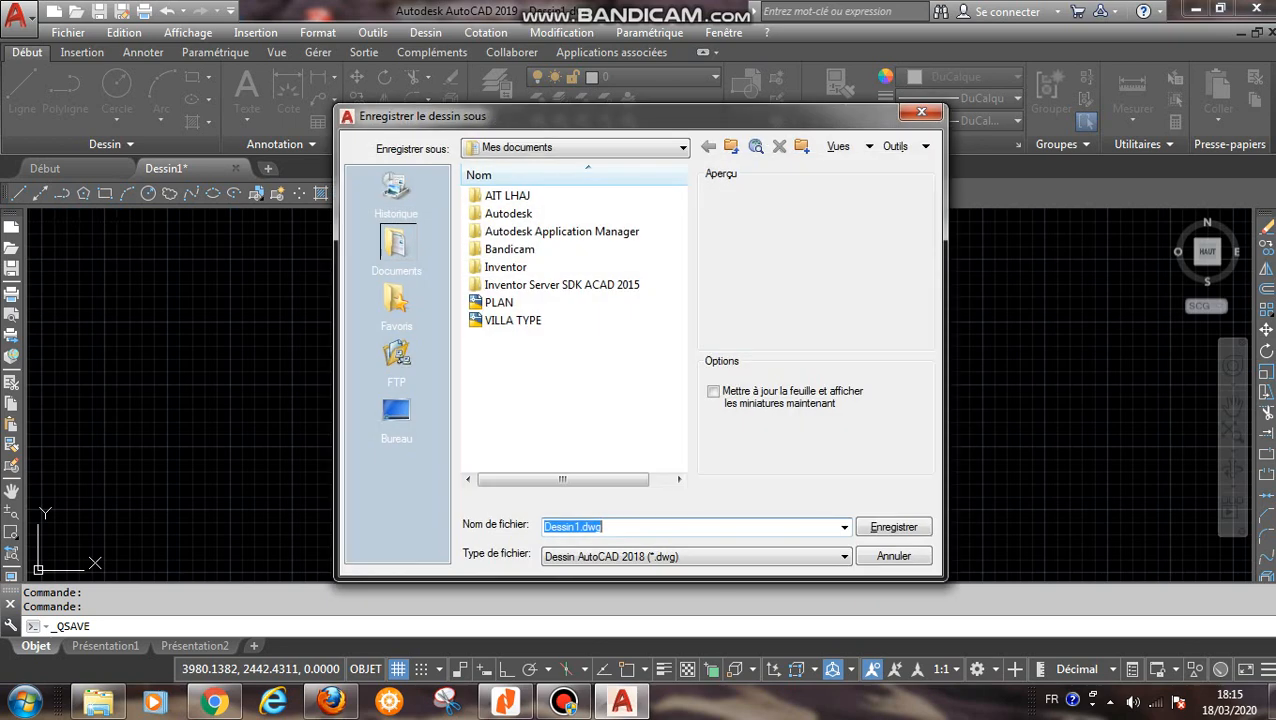
left_click(576, 148)
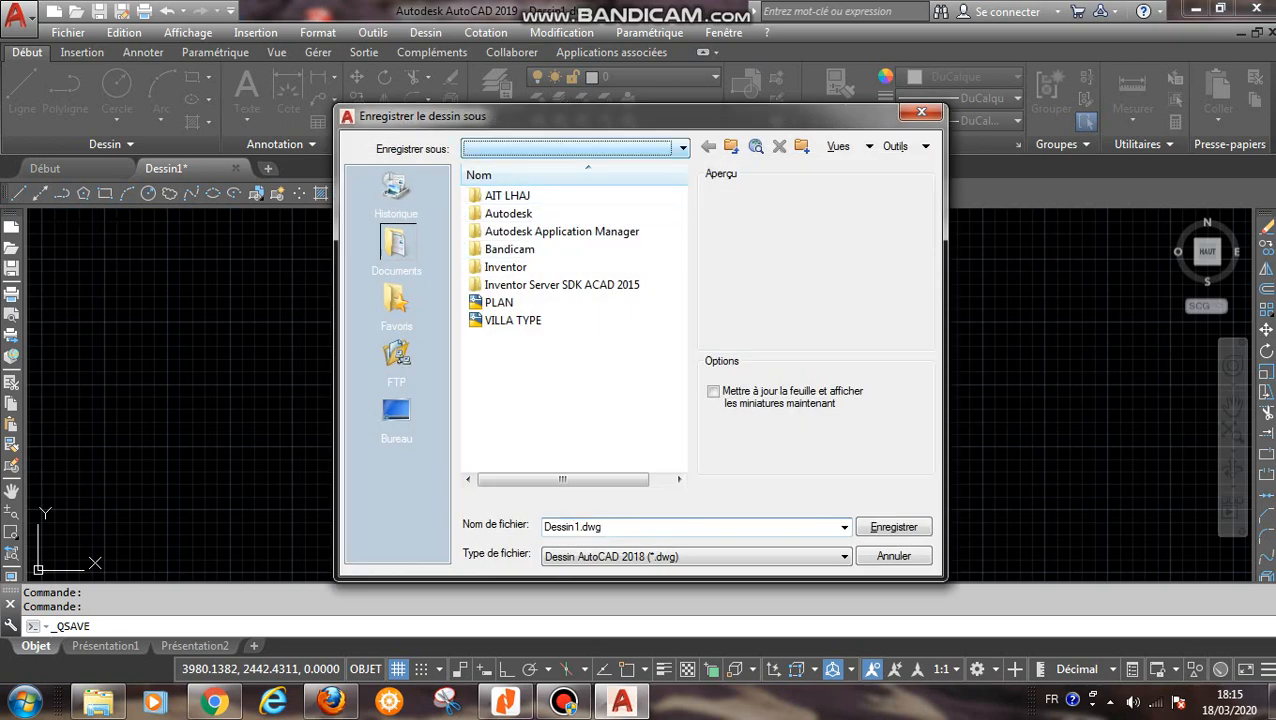
left_click(560, 167)
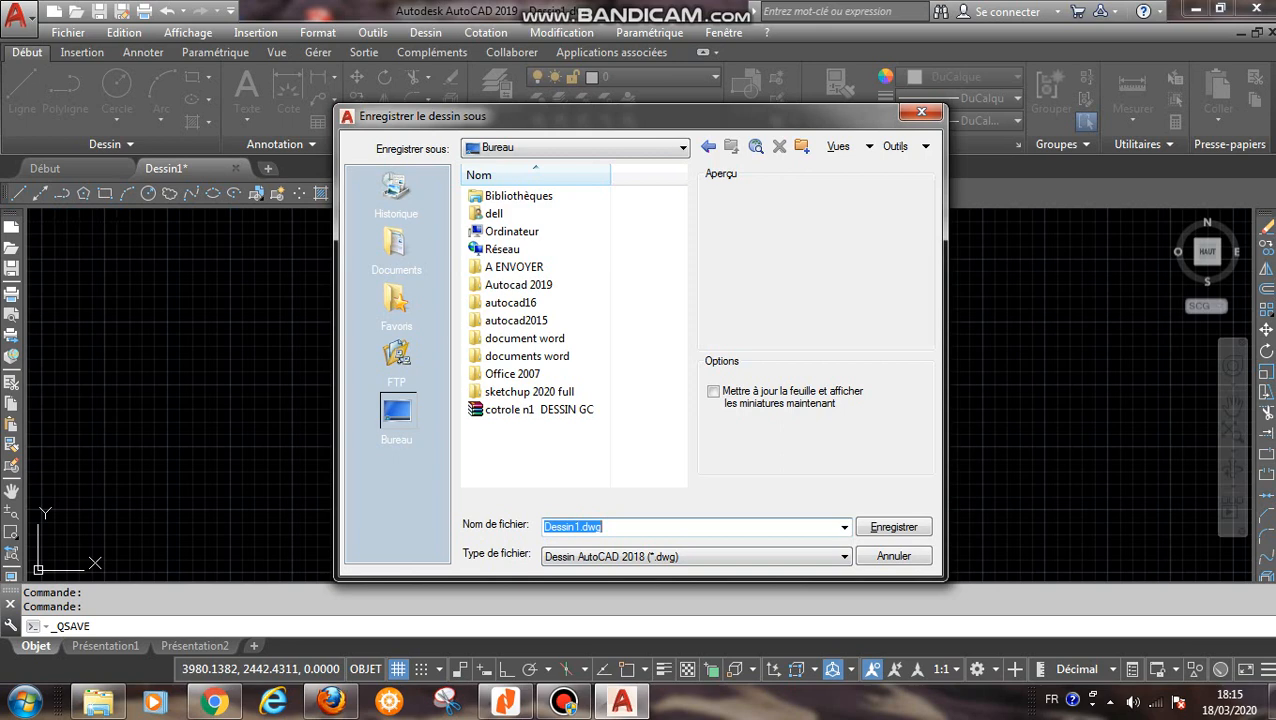
type("EXE")
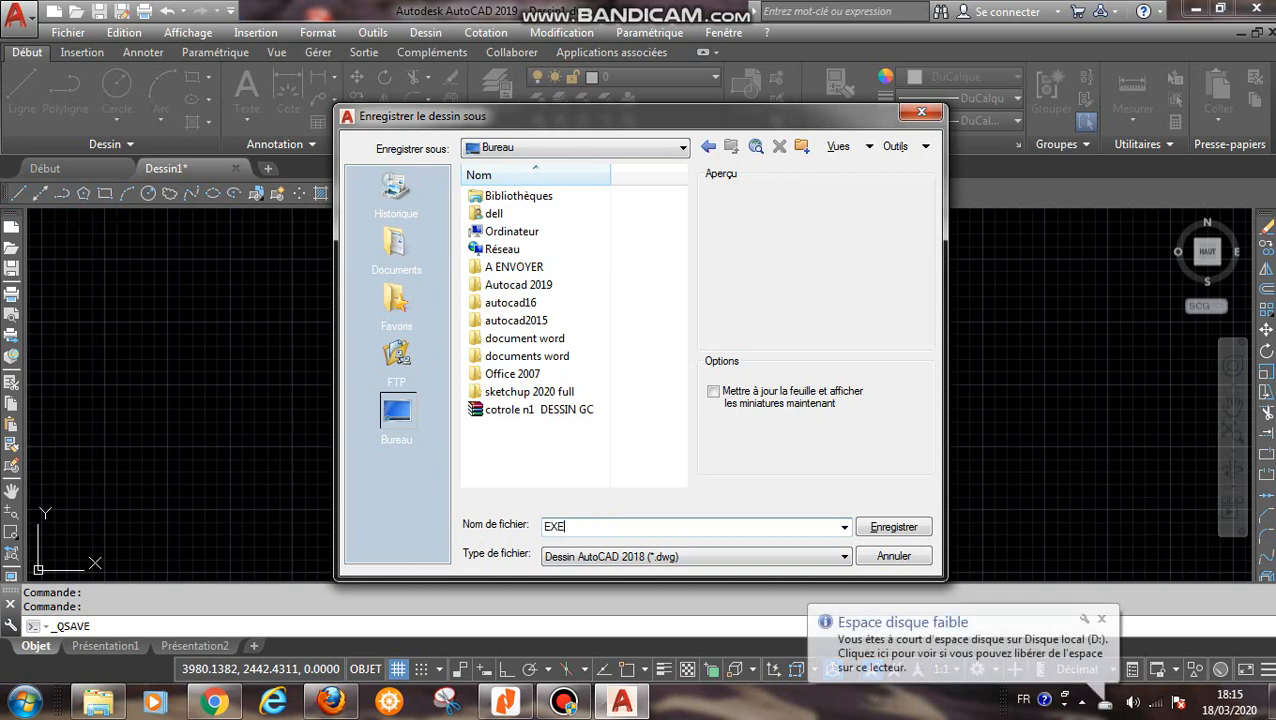
type("RCI")
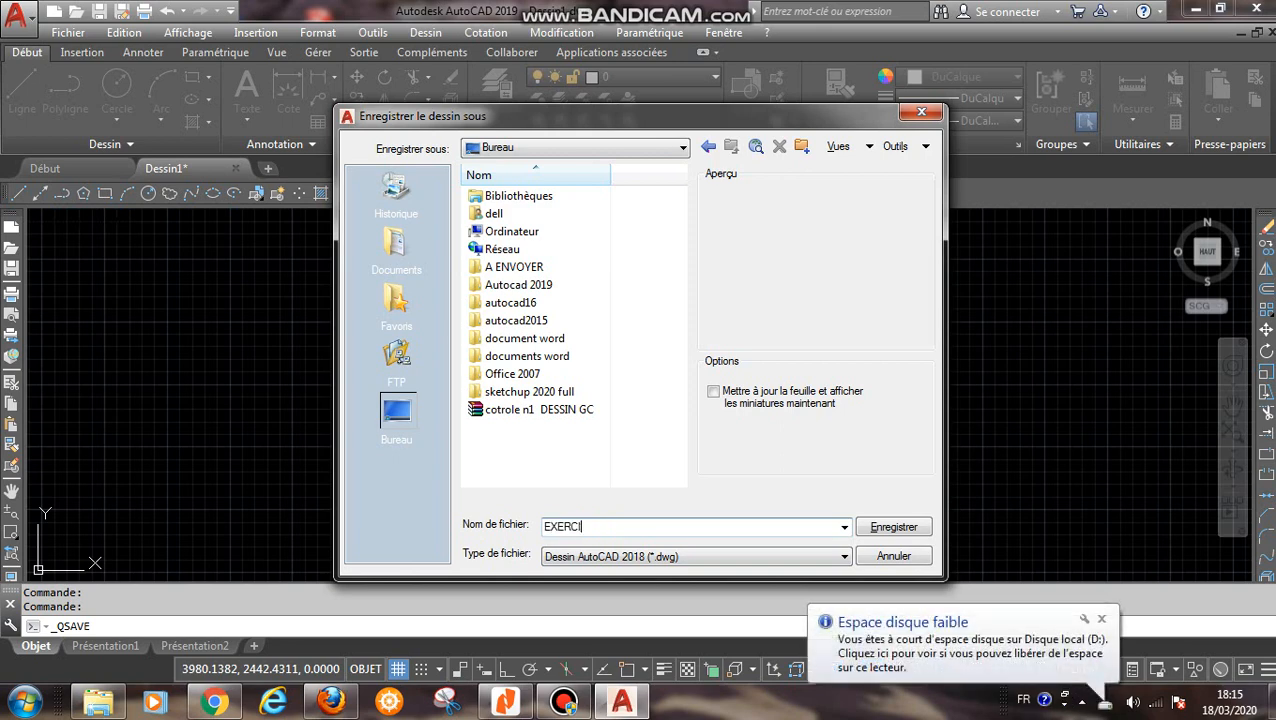
type("CE ")
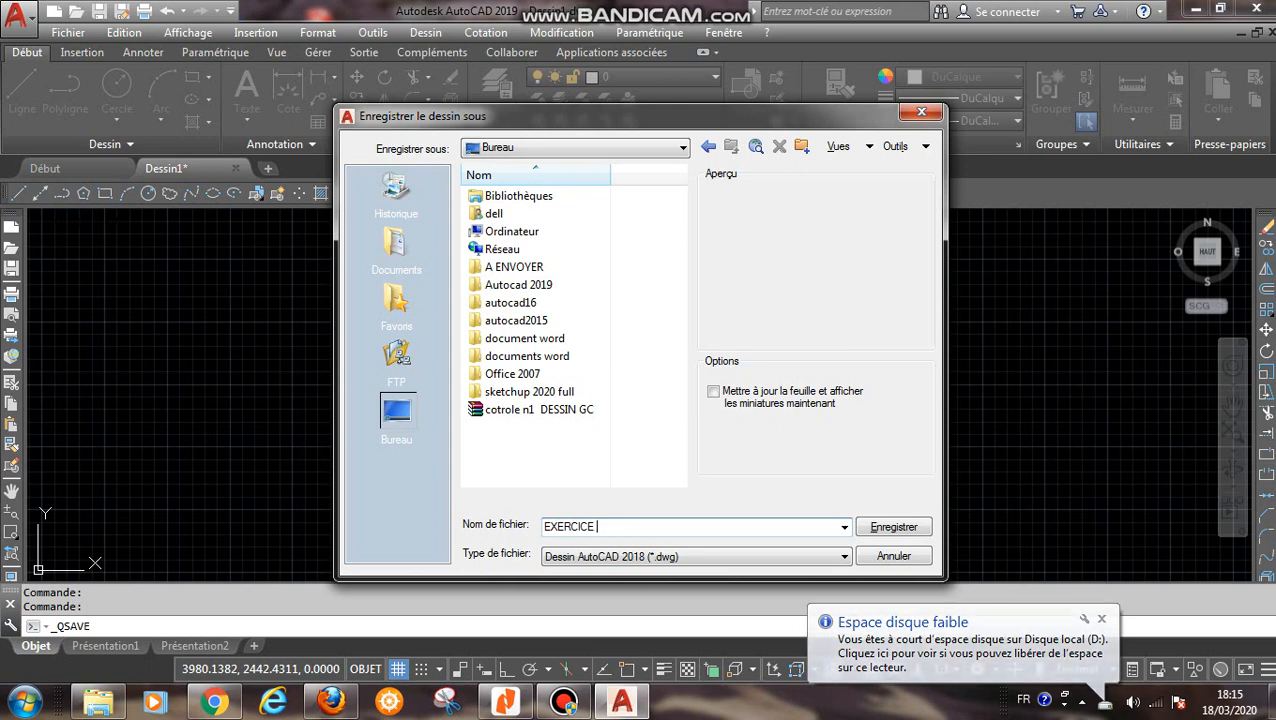
type("N°")
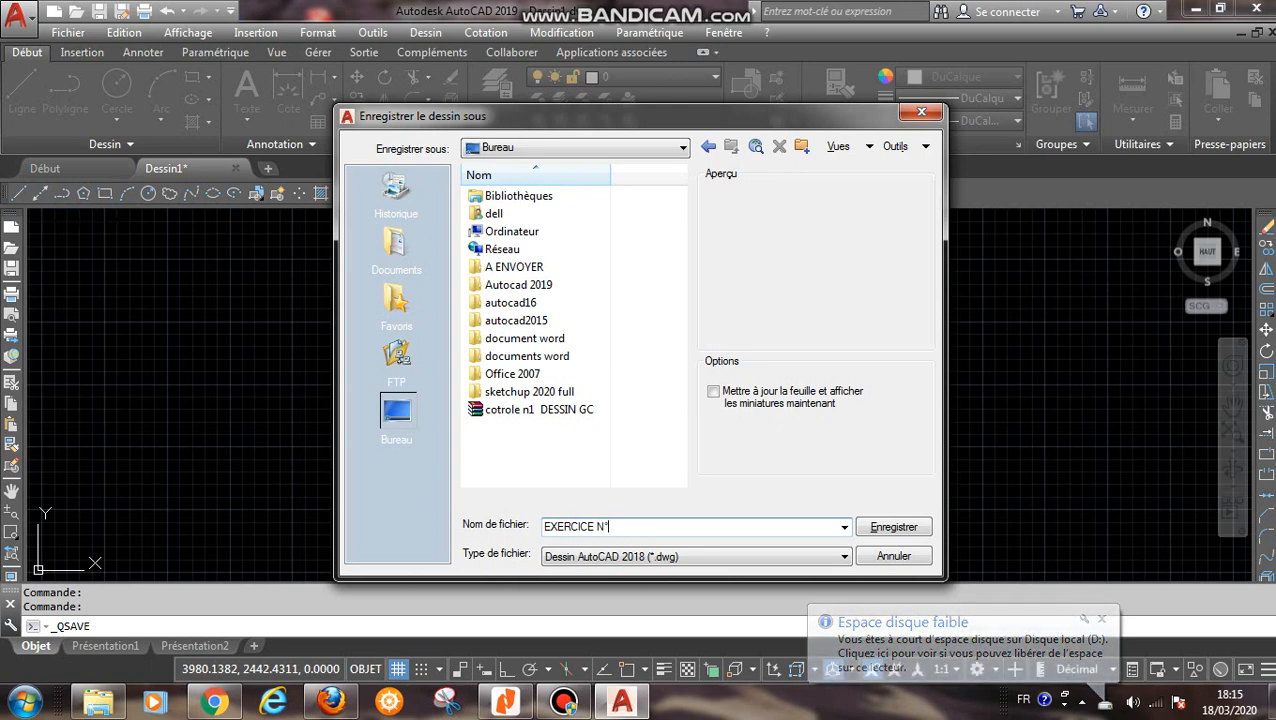
type("1")
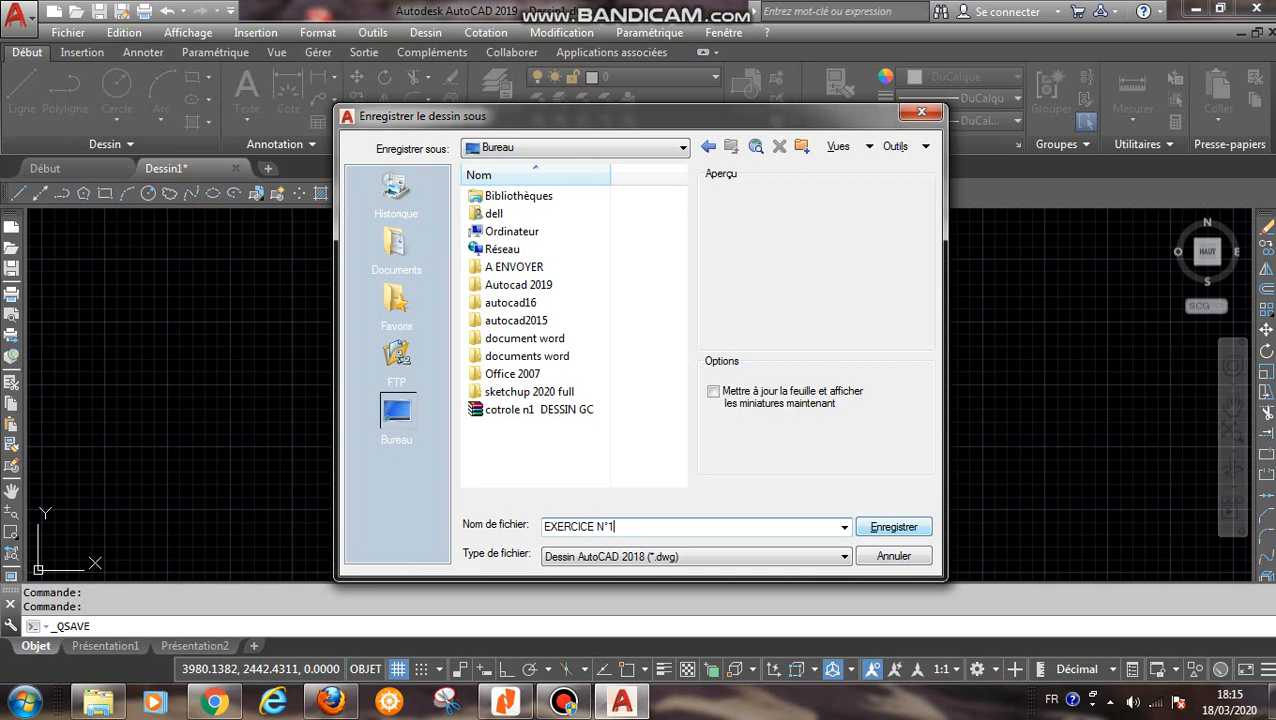
left_click(893, 527)
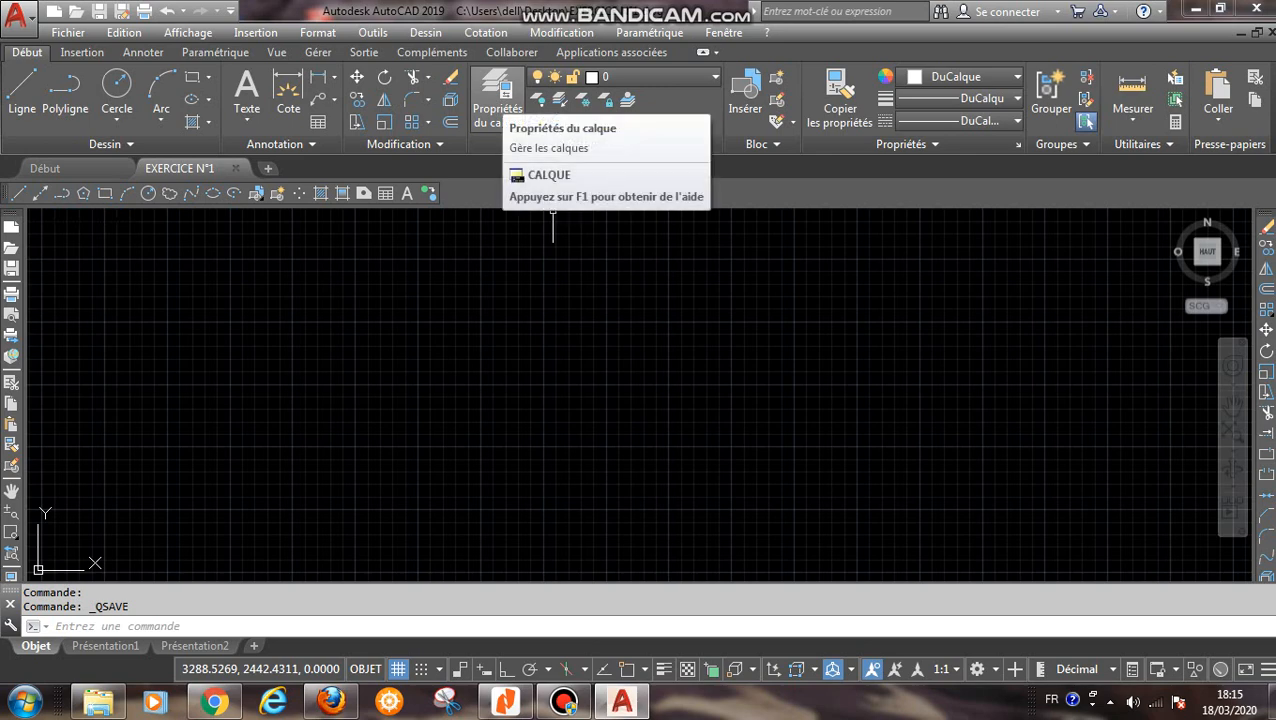
- Create a new layer named MUR and set its lineweight to 0.40 mm
left_click(497, 100)
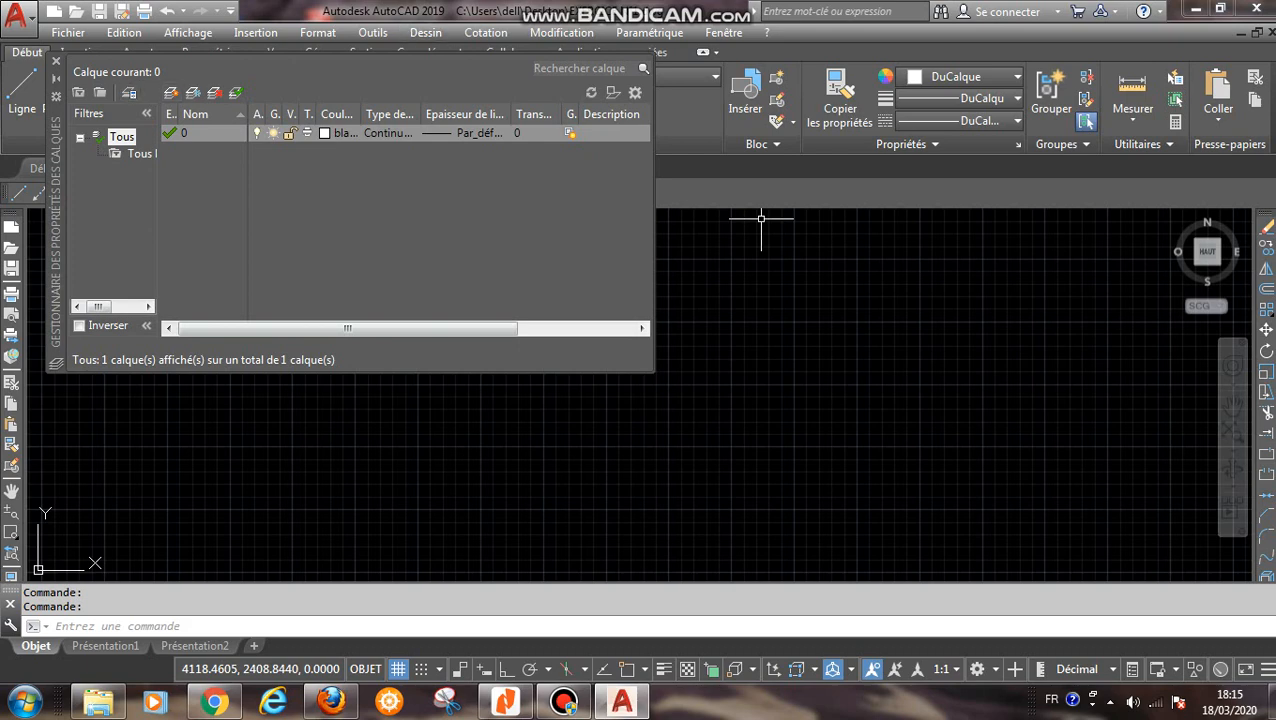
left_click(171, 92)
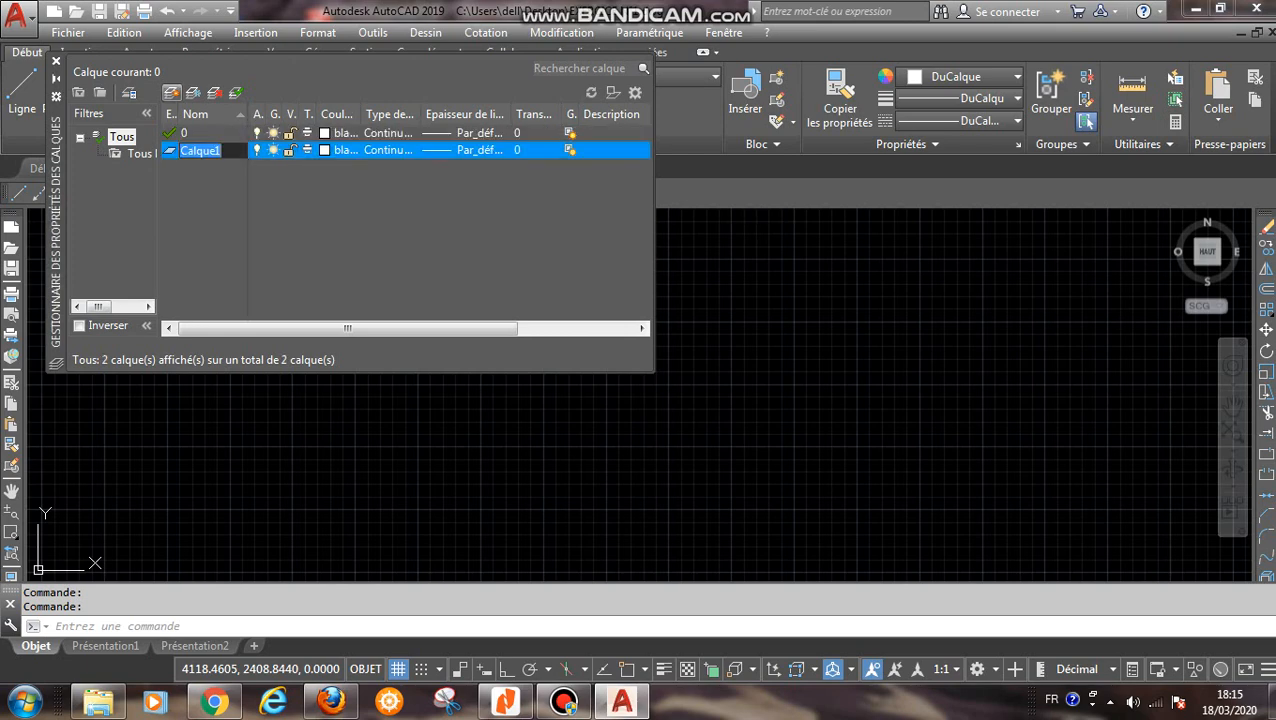
type("MUR")
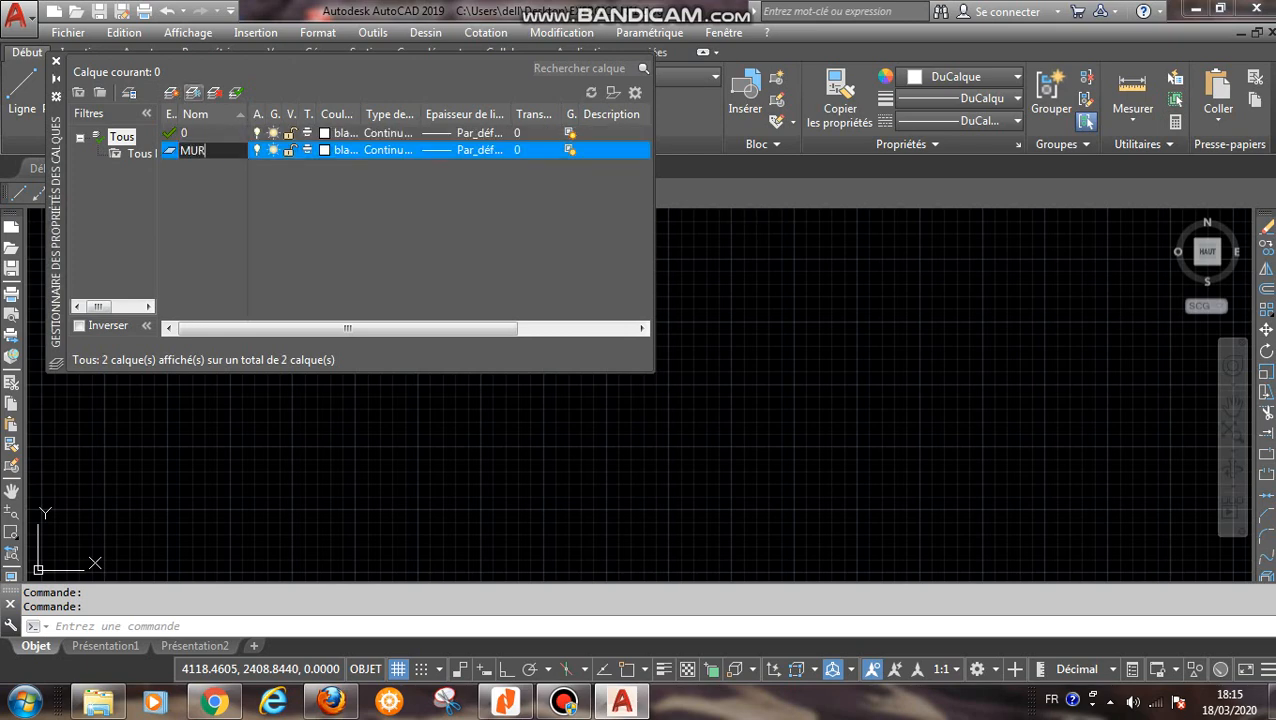
key("Return")
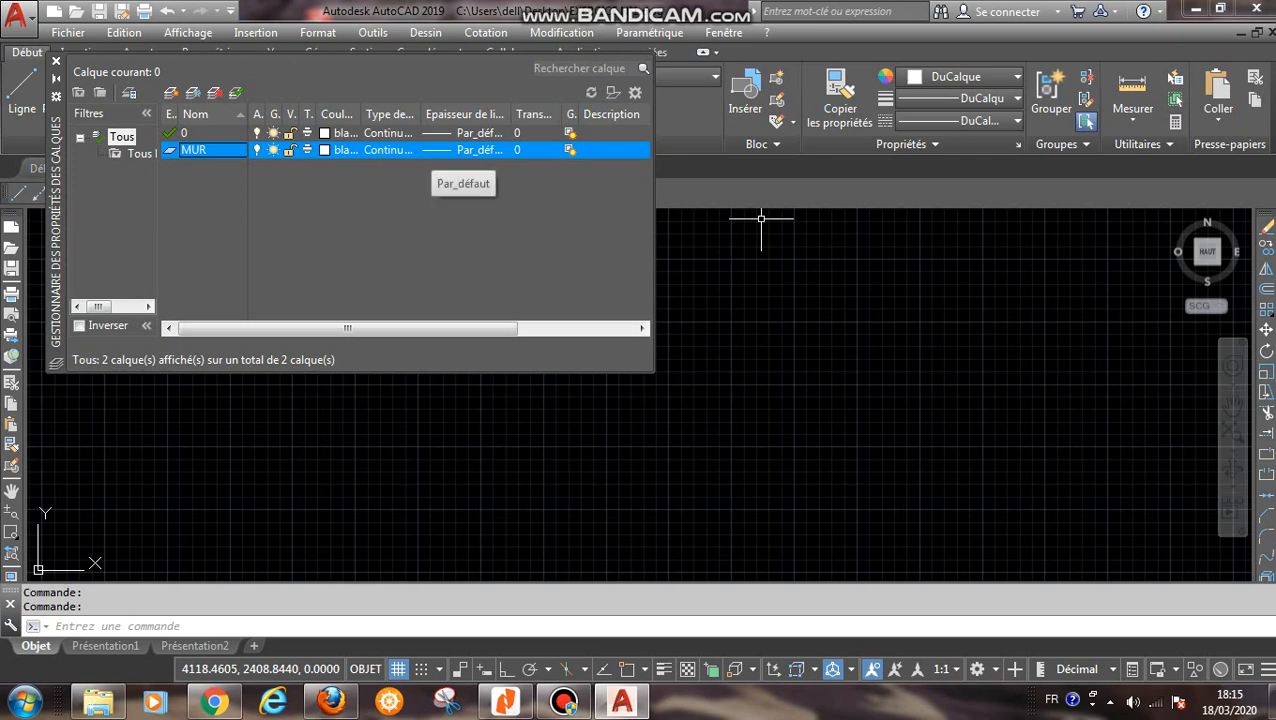
left_click(445, 149)
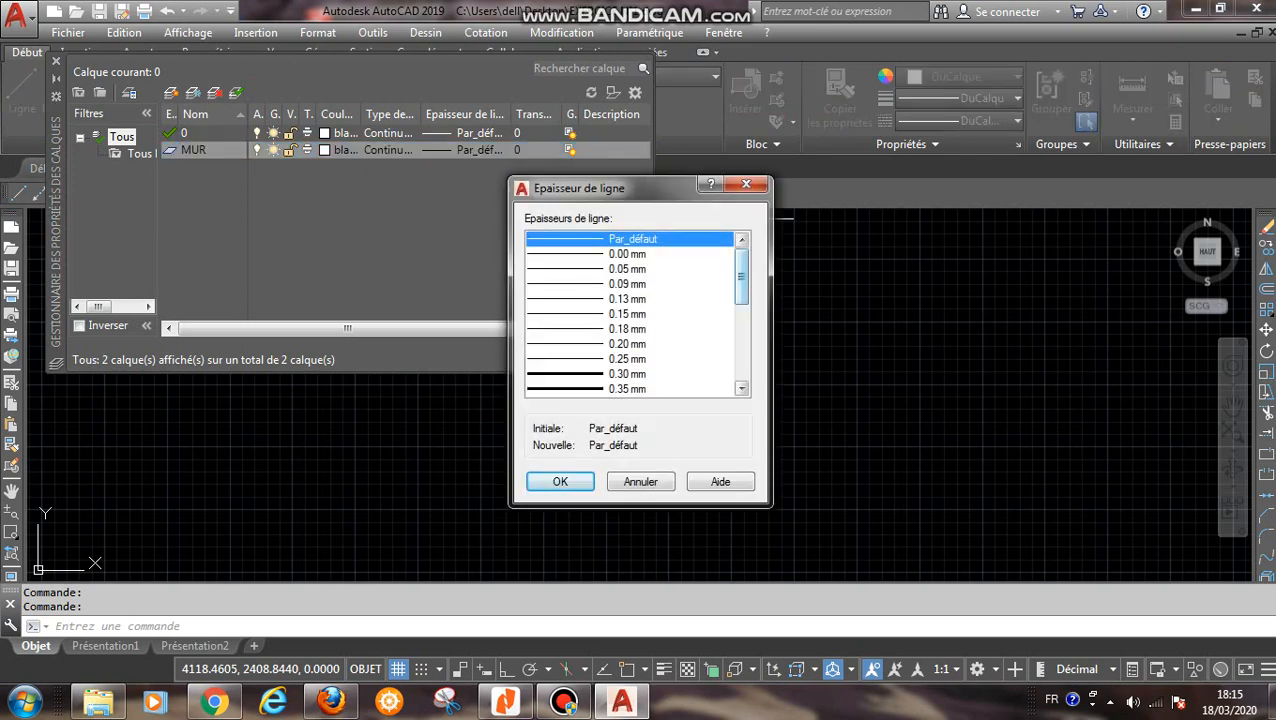
left_click_drag(741, 268, 741, 296)
left_click(628, 329)
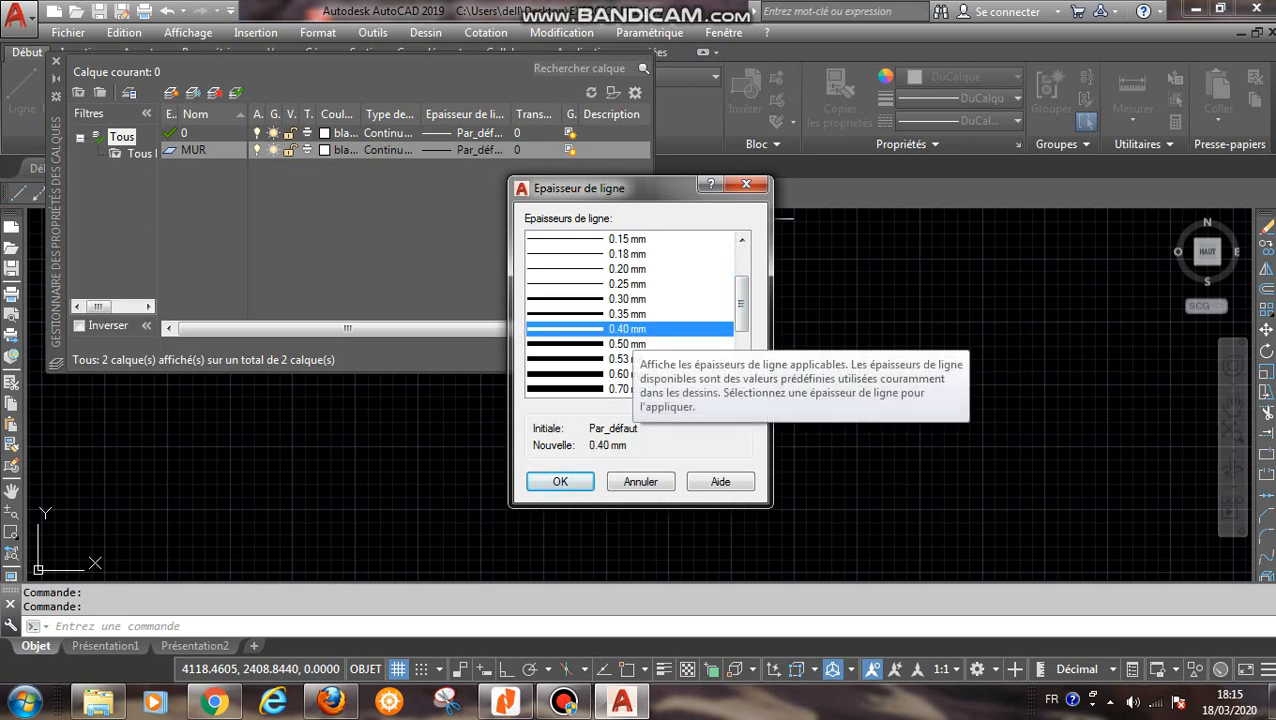
left_click(560, 481)
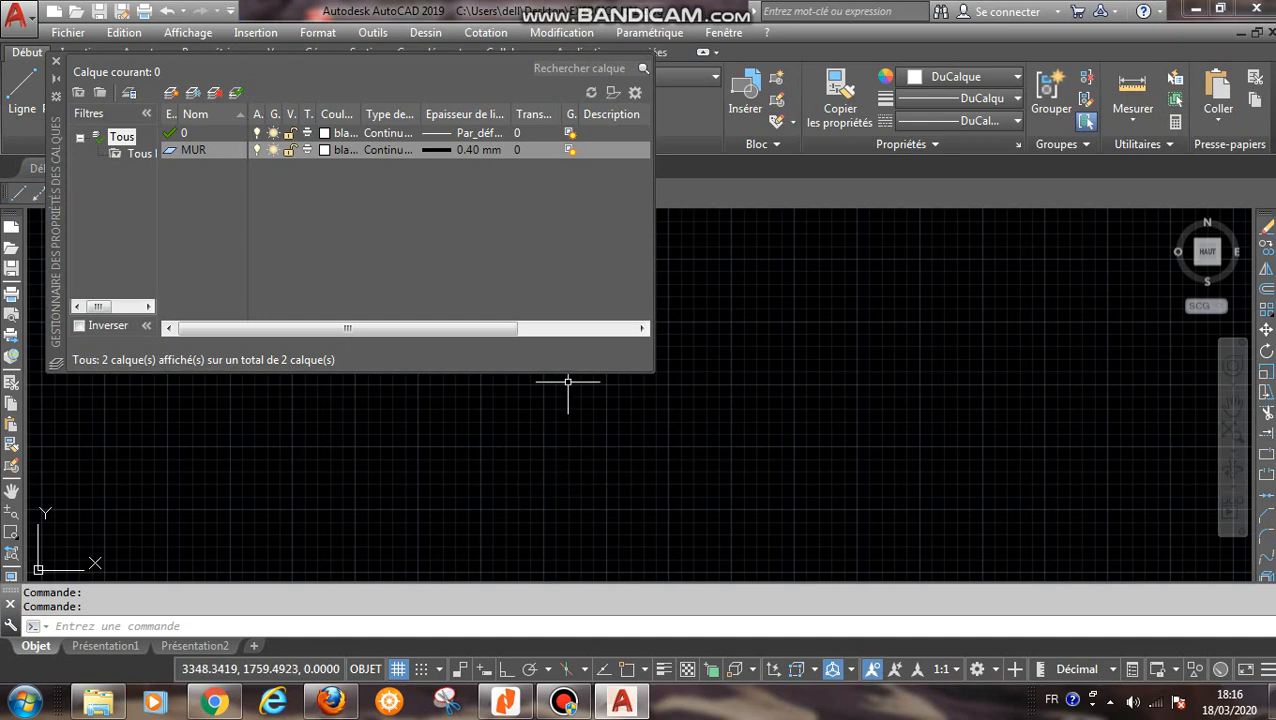
- Create a layer named FENETRE plus one more new layer based on layer 0, and set the FENETRE colour to cyan
left_click(205, 133)
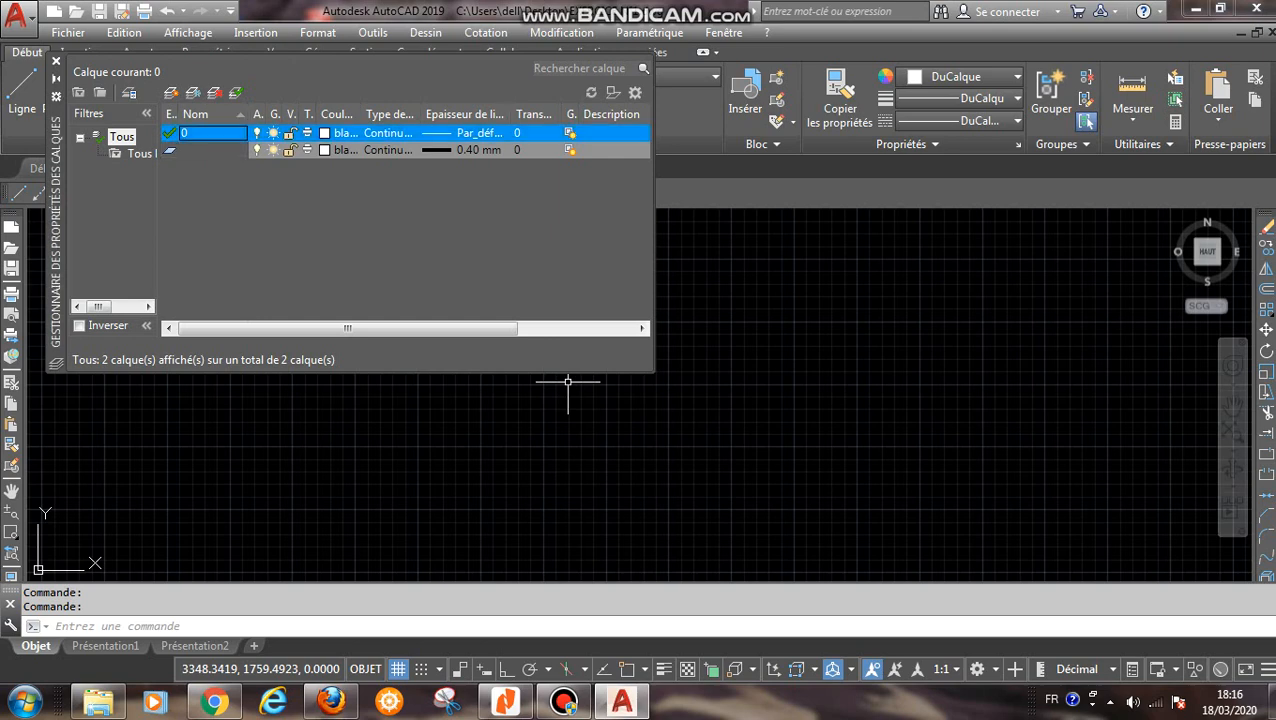
left_click(171, 92)
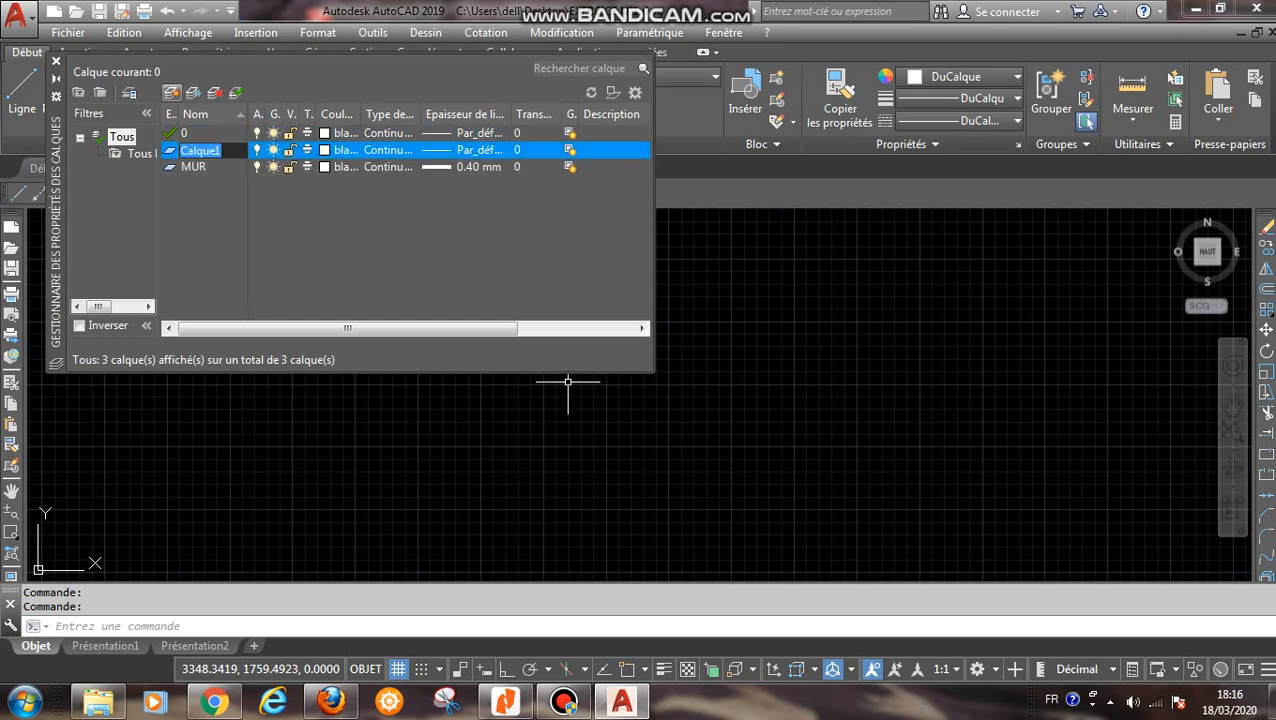
type("FENETRE")
key("Return")
key("Return")
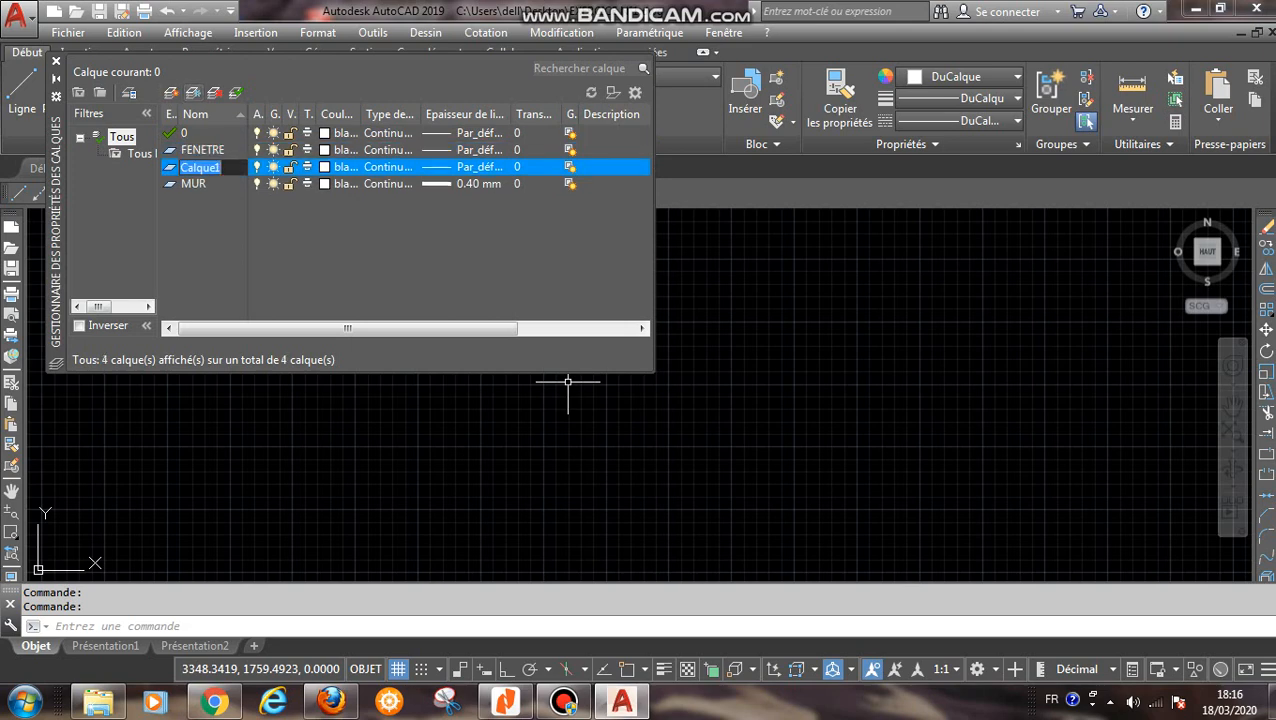
left_click(325, 150)
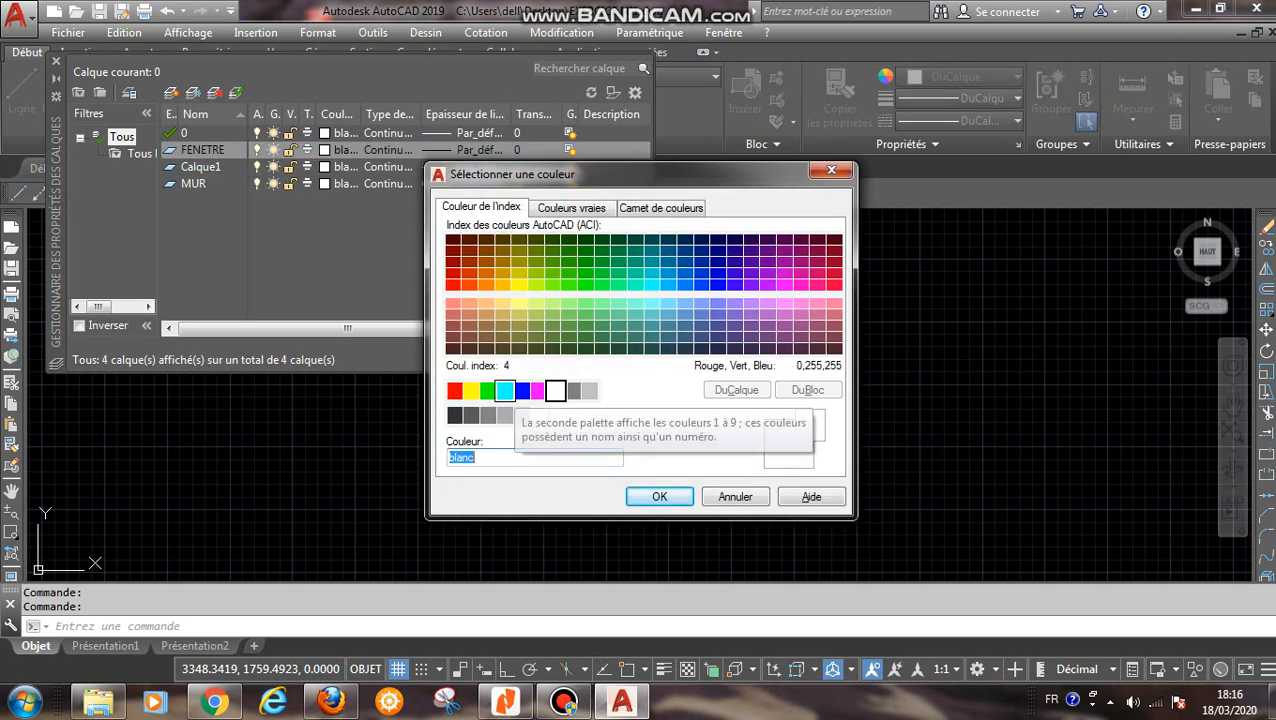
left_click(504, 390)
left_click(659, 497)
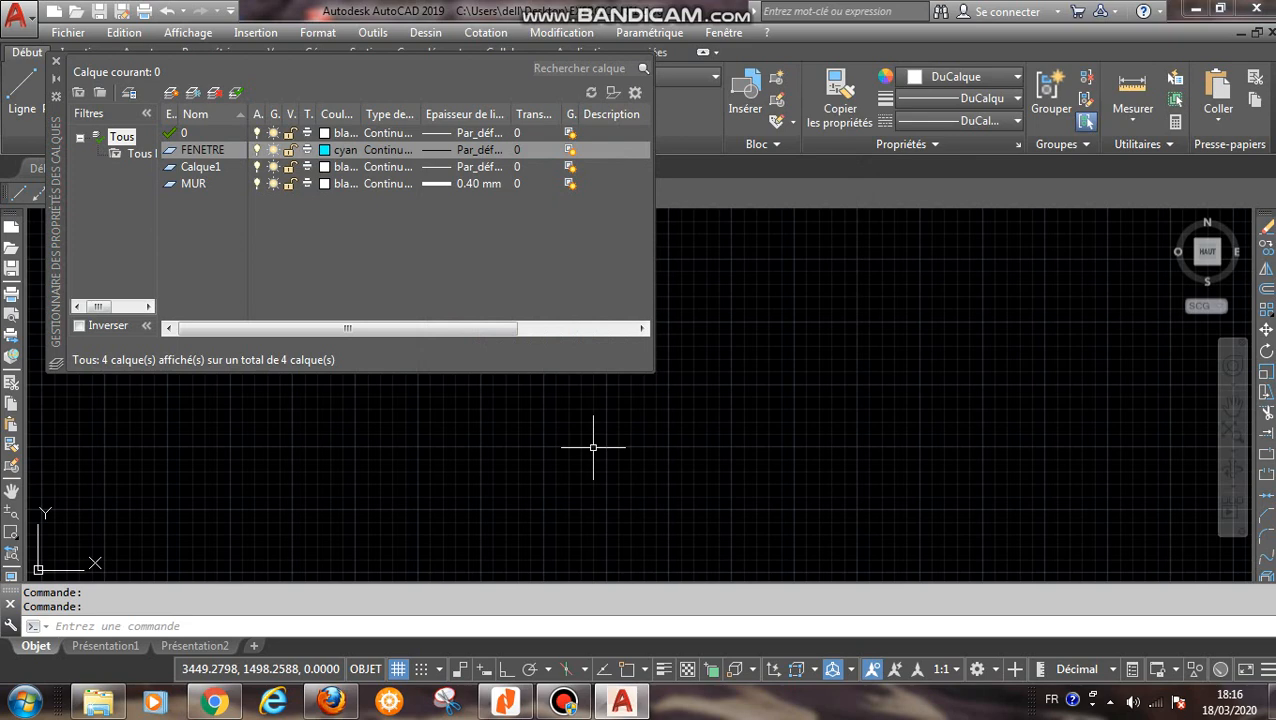
- Rename the layer Calque1 as PORTE and set its colour to orange, index 30
left_click(202, 167)
right_click(192, 167)
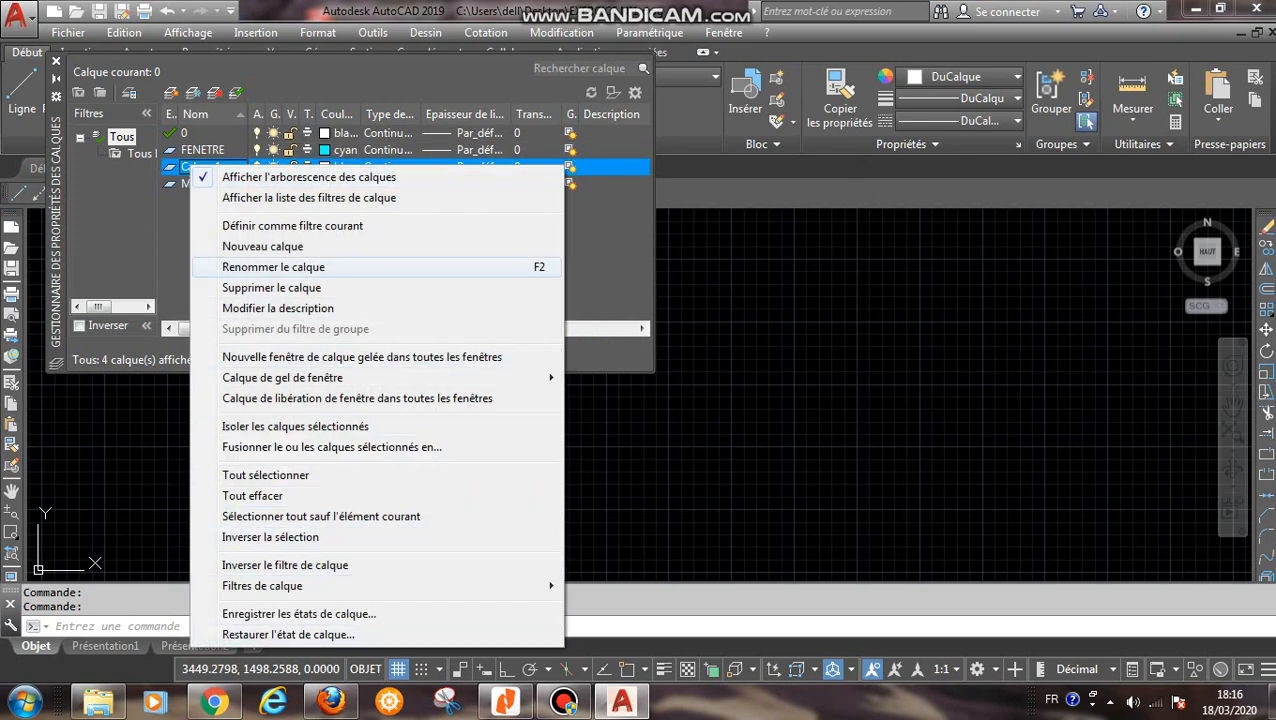
left_click(273, 267)
type("PO")
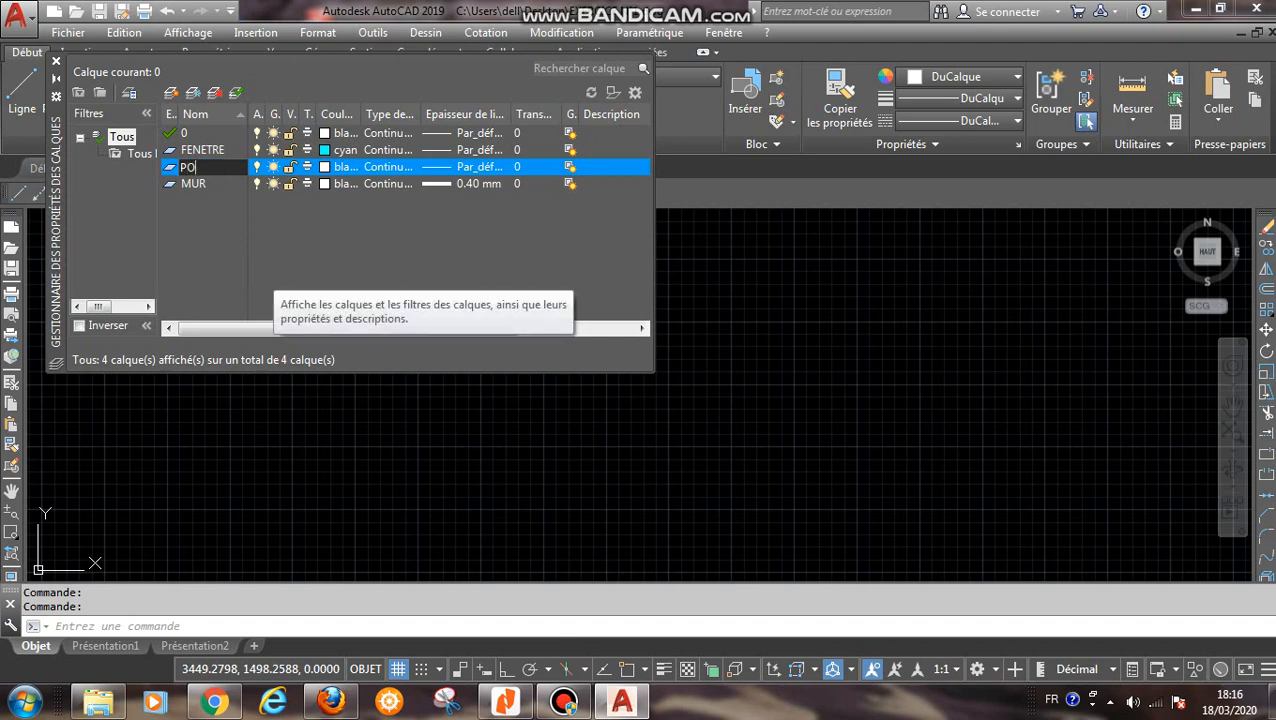
type("RTE")
key("Return")
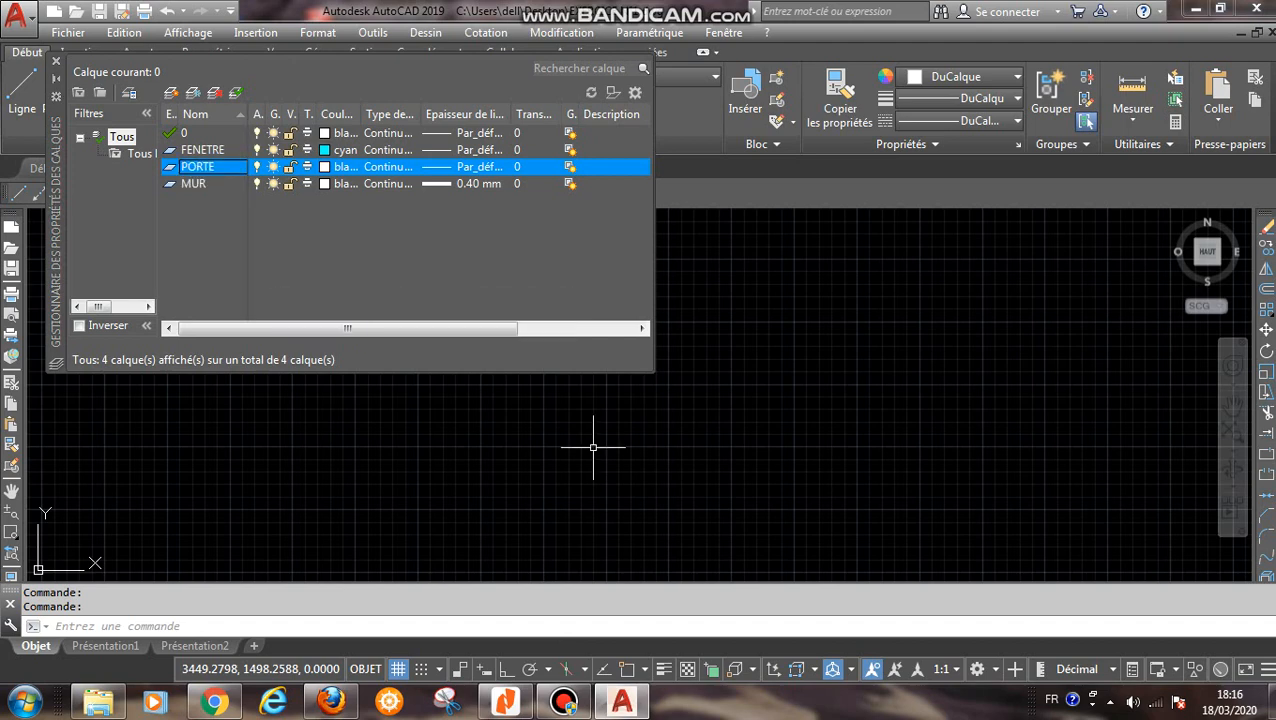
left_click(340, 166)
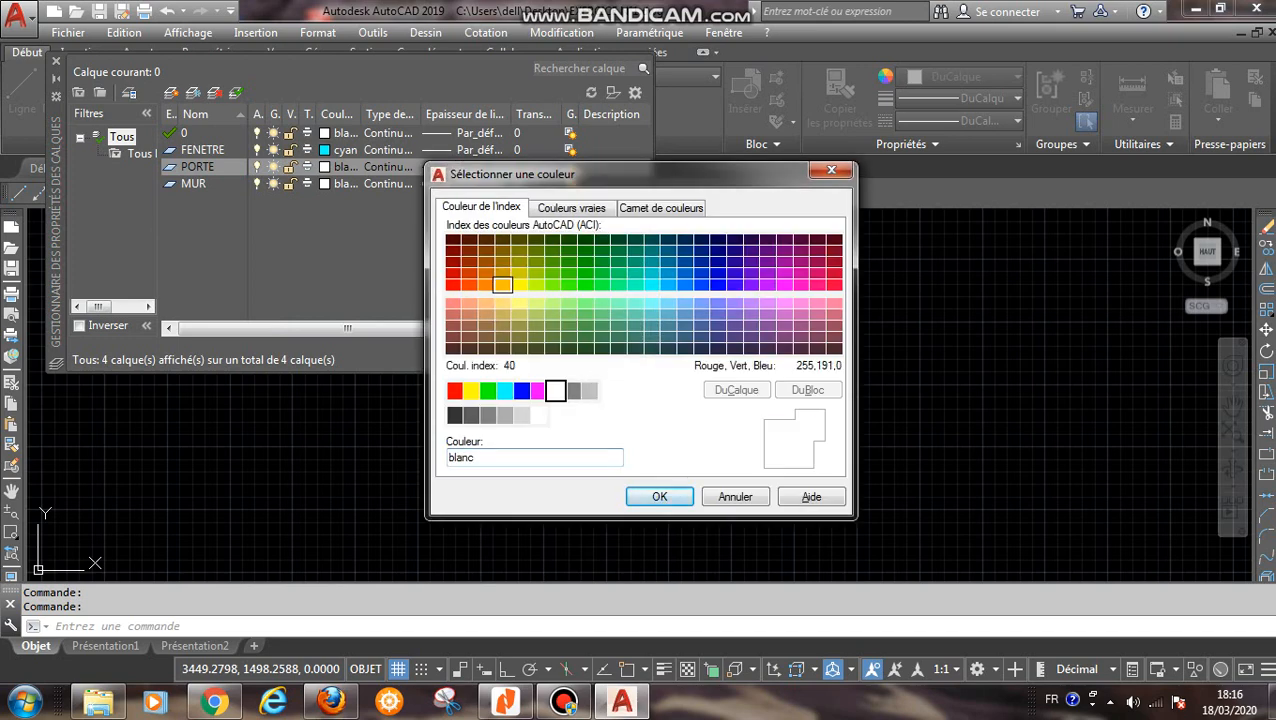
left_click(502, 284)
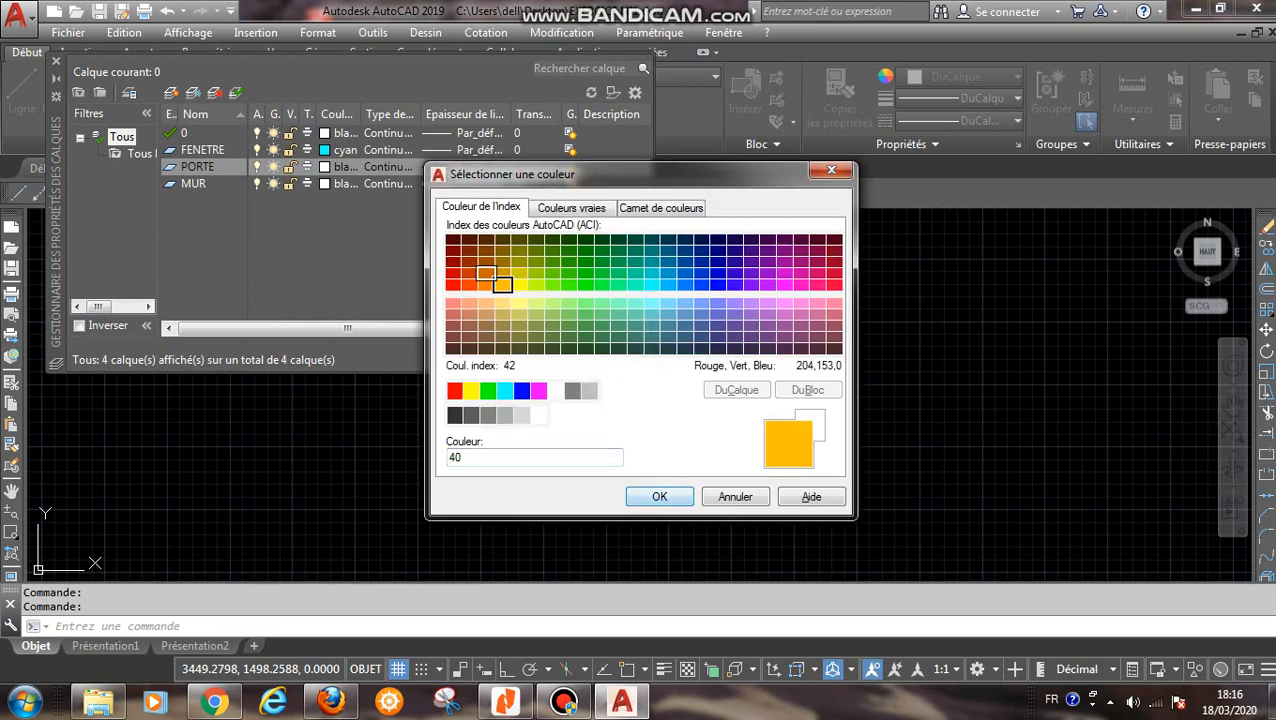
left_click(486, 284)
key("Return")
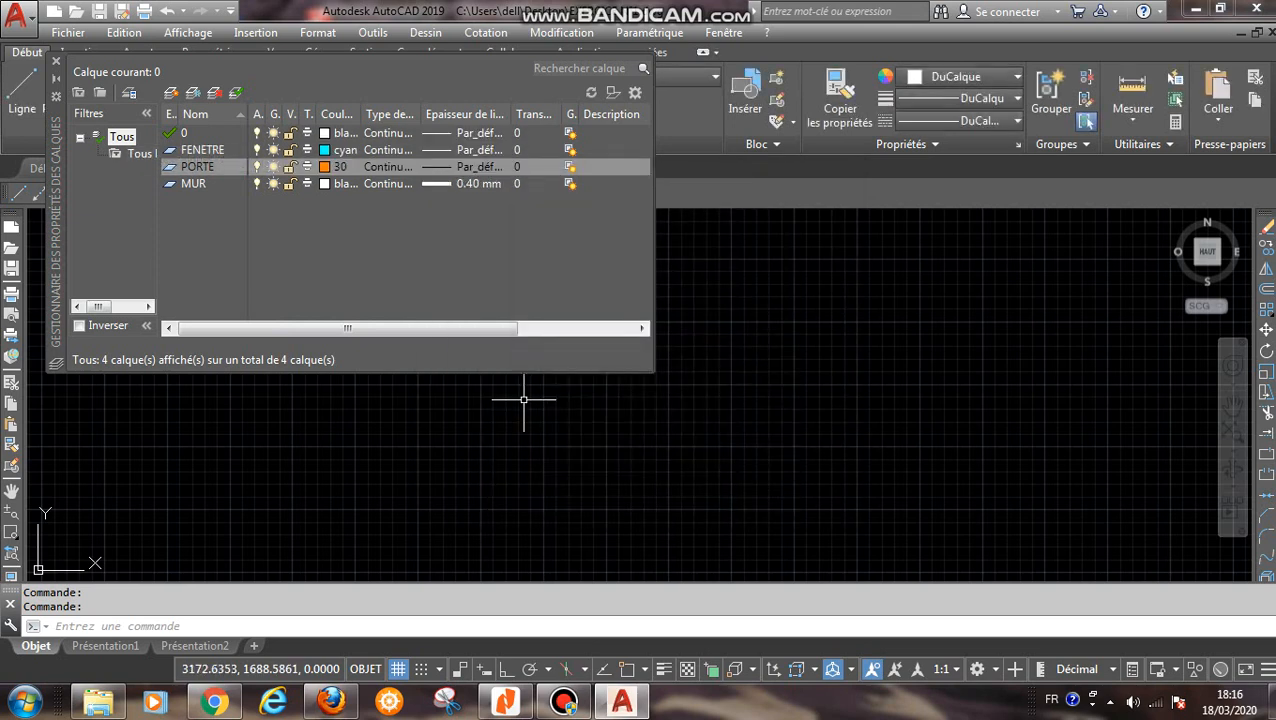
- Create a new layer named COT from layer 0 and set its colour to blue
left_click(188, 133)
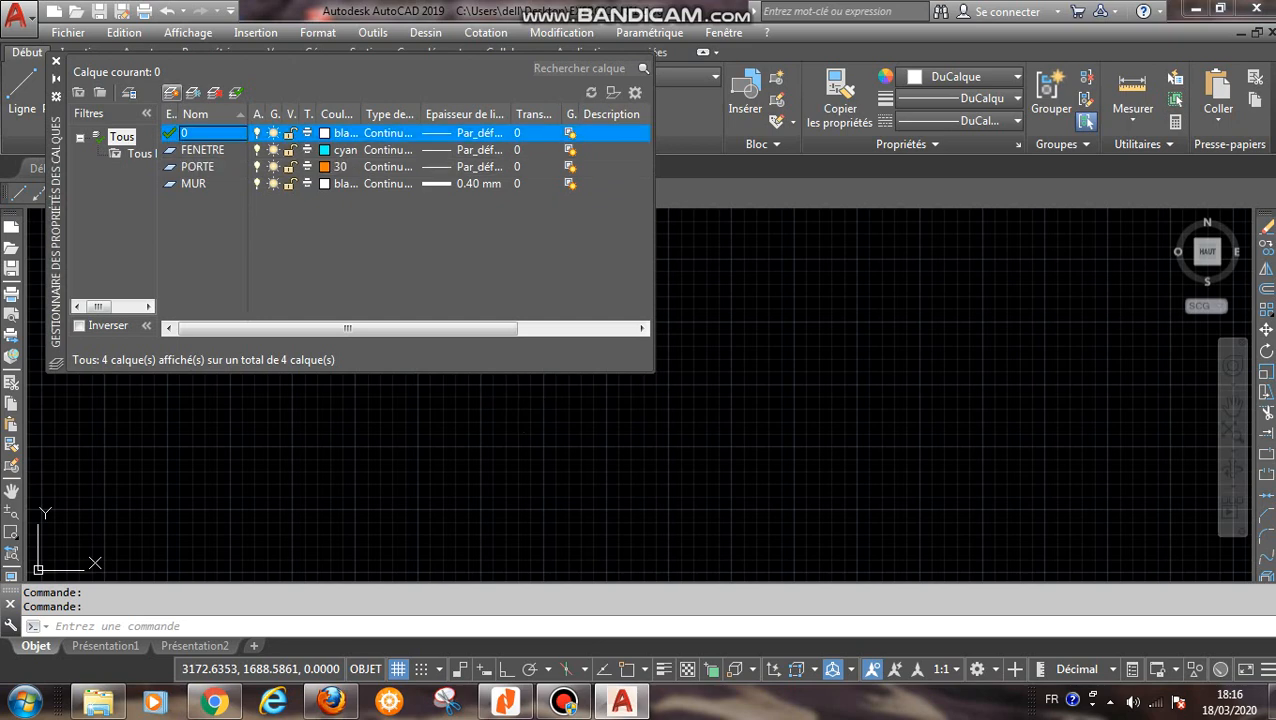
left_click(171, 93)
type("COT")
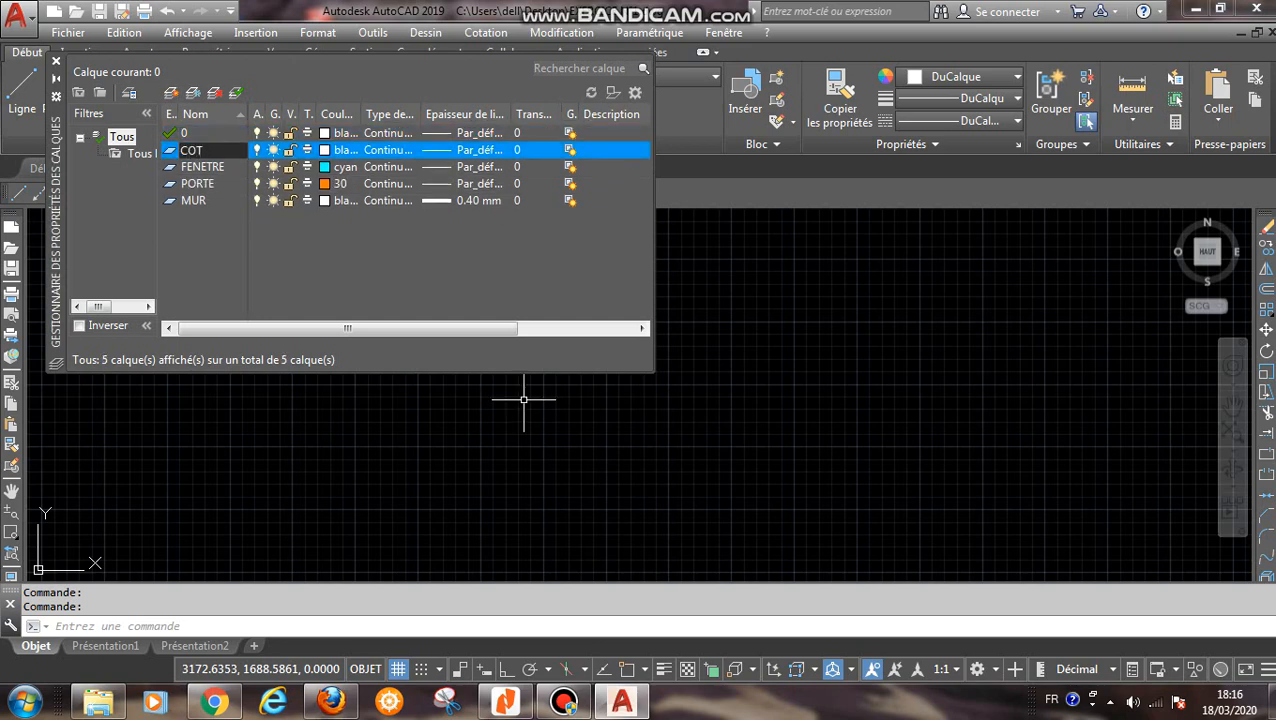
left_click(325, 150)
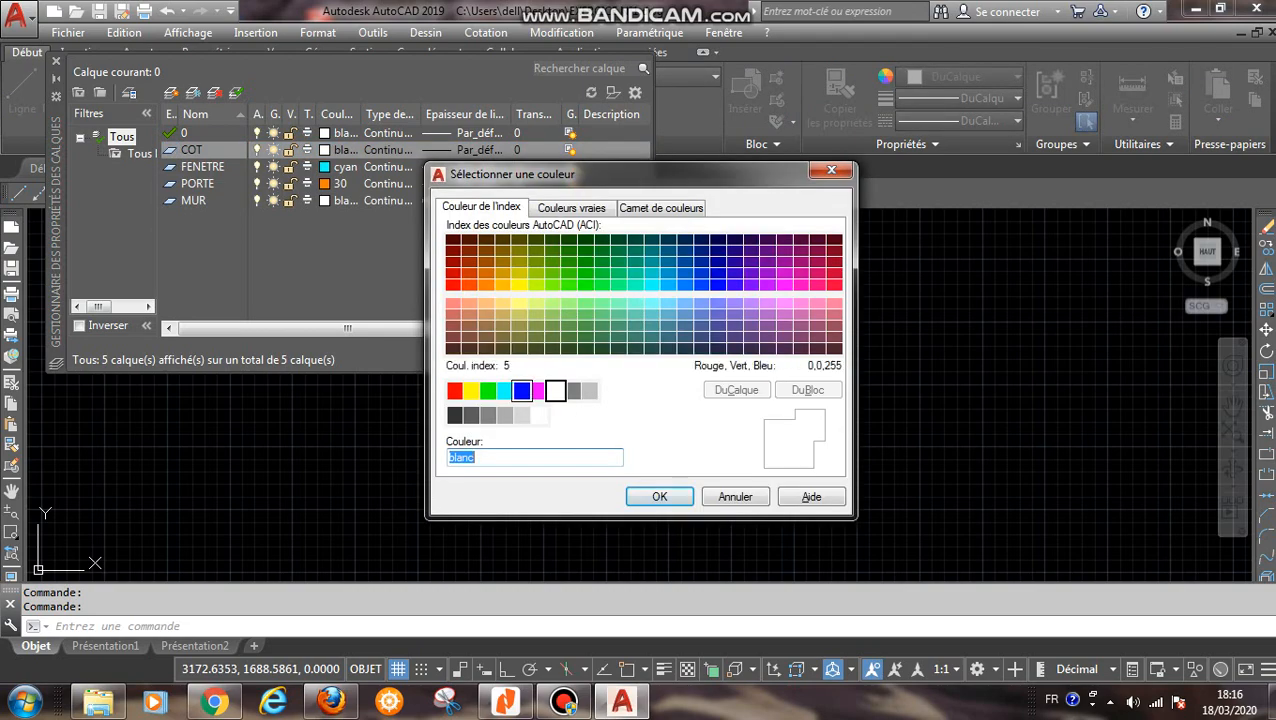
left_click(521, 390)
left_click(659, 496)
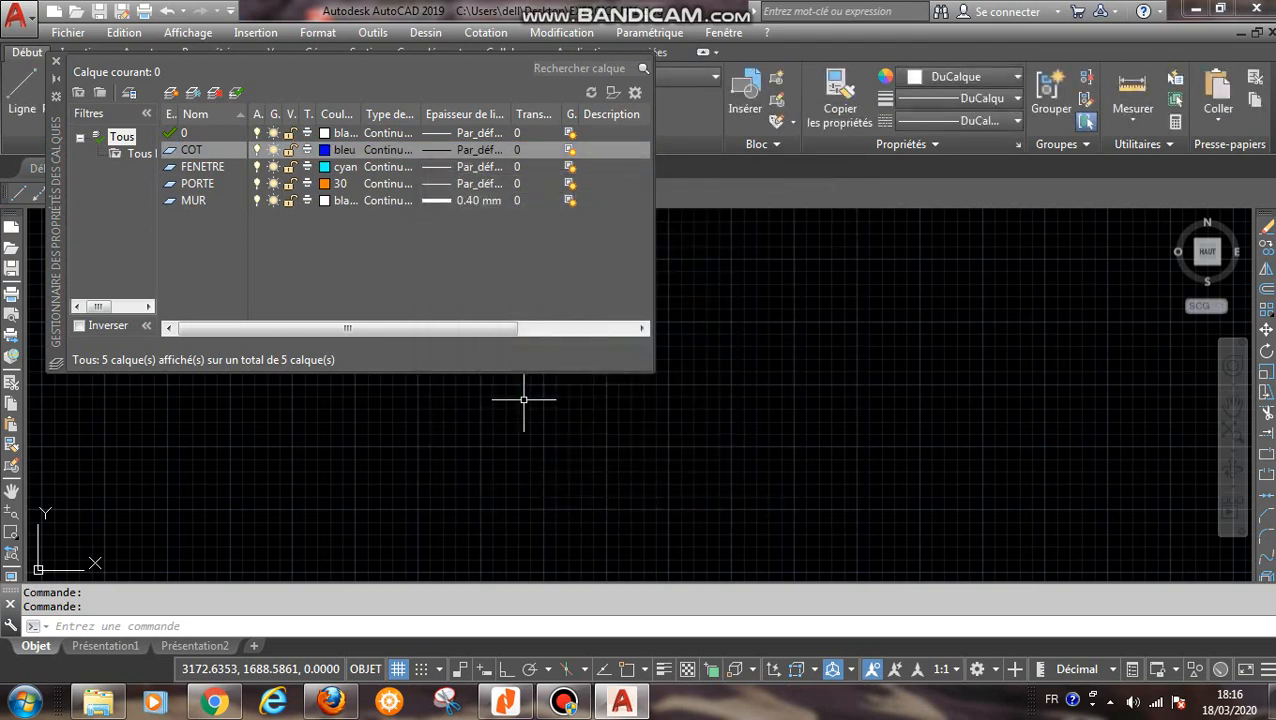
- Create a new layer named TEXTE from layer 0, then close the layer properties manager
left_click(207, 133)
left_click(171, 92)
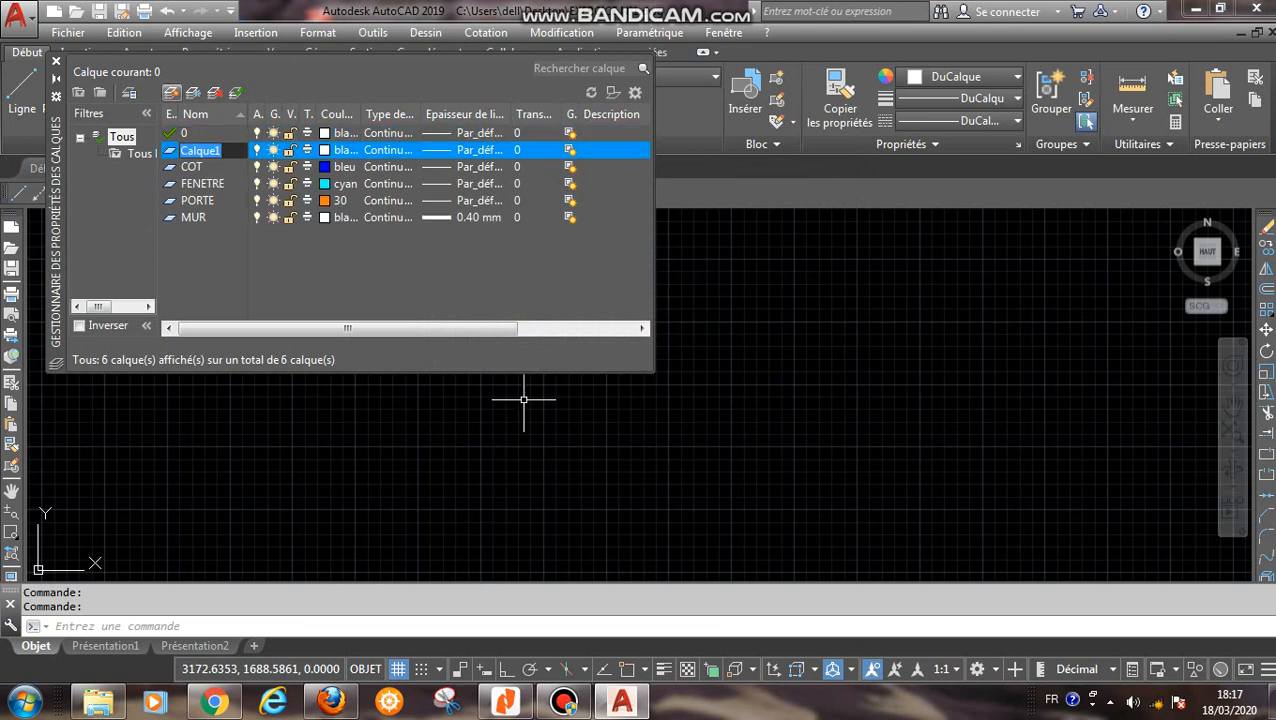
type("TEXTE")
key("Return")
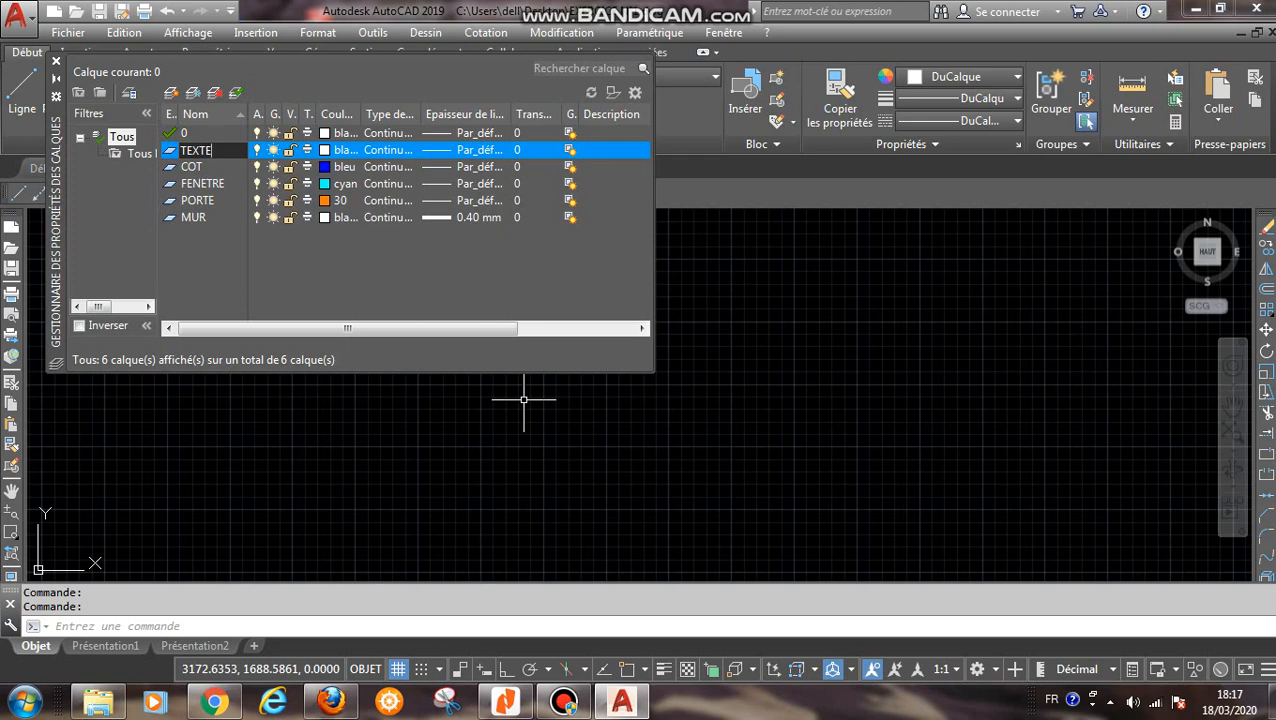
left_click(56, 62)
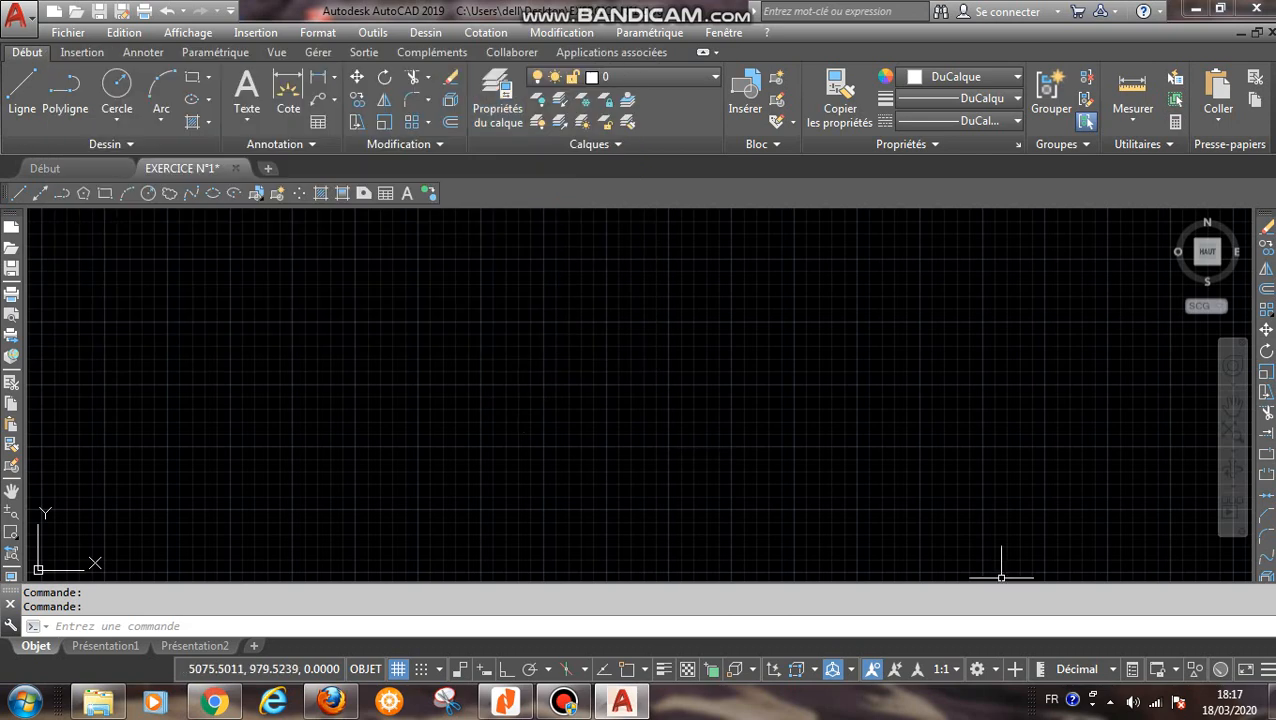
- Make MUR the current layer and reduce the ribbon to panel titles
left_click(650, 77)
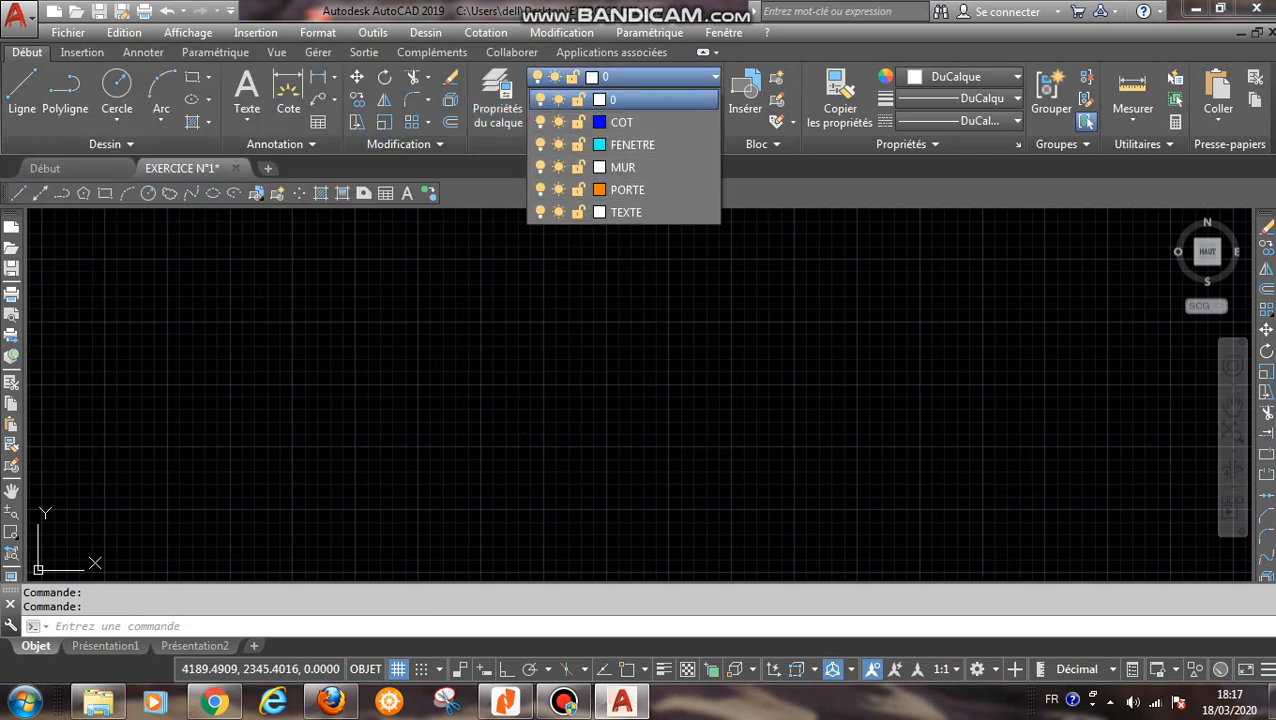
left_click(623, 167)
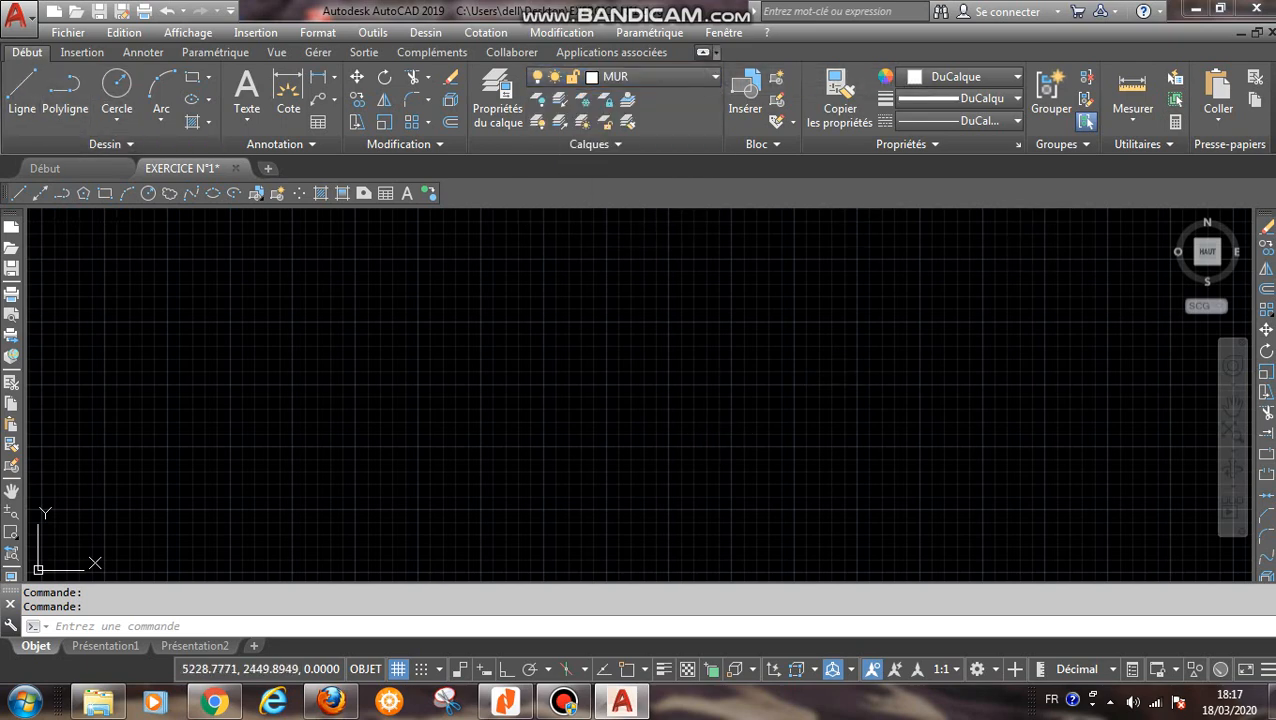
left_click(703, 52)
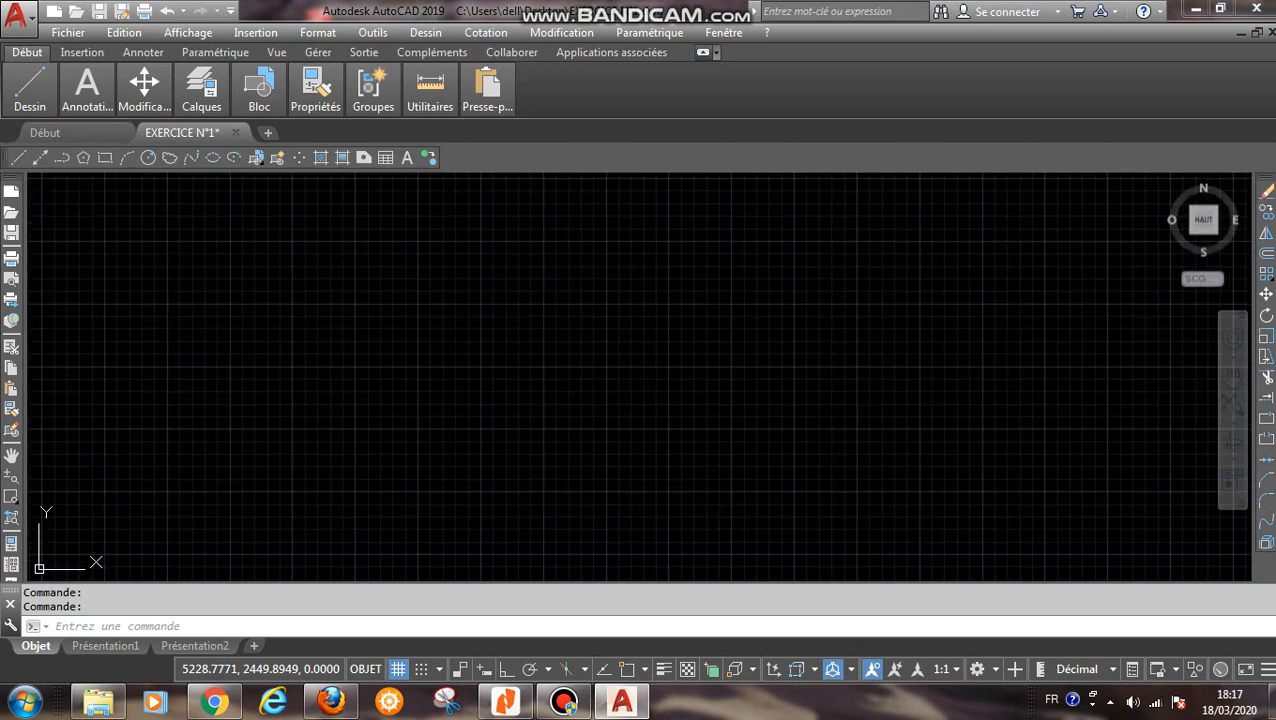
left_click(703, 52)
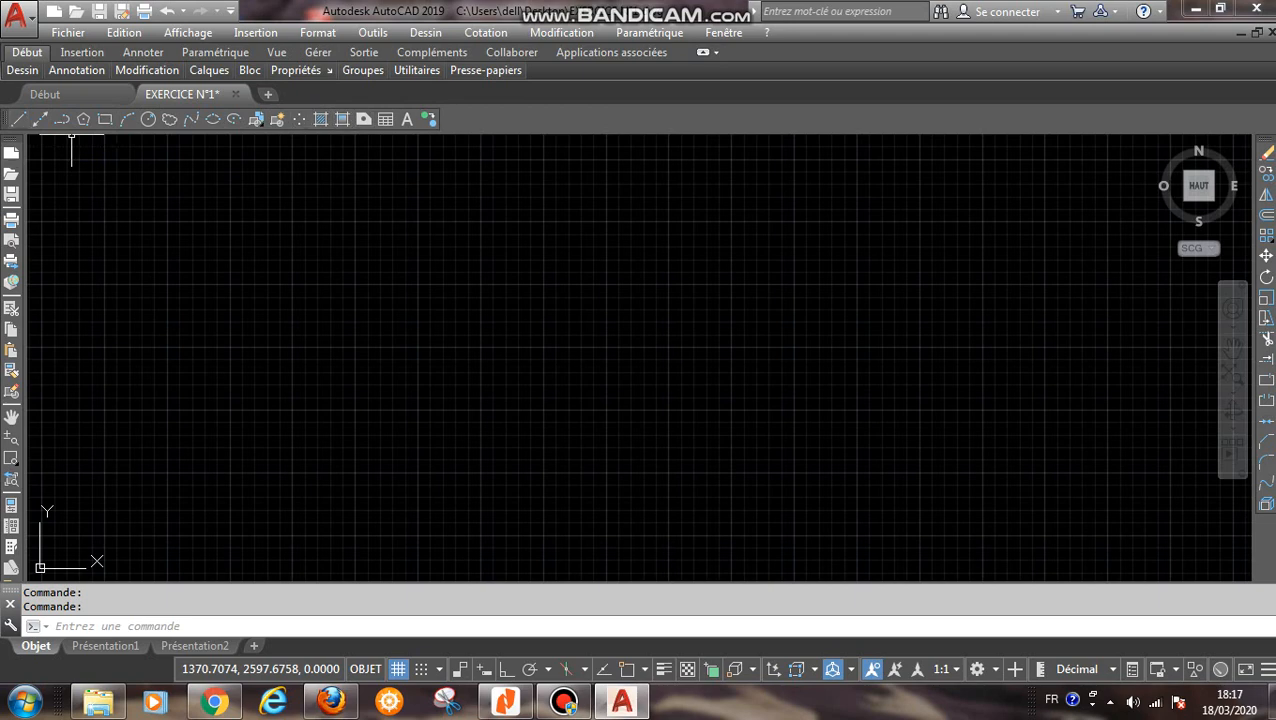
mouse_move(6, 119)
left_mouse_down()
mouse_move(26, 240)
mouse_move(32, 229)
mouse_move(26, 353)
mouse_move(20, 320)
mouse_move(300, 112)
left_mouse_up()
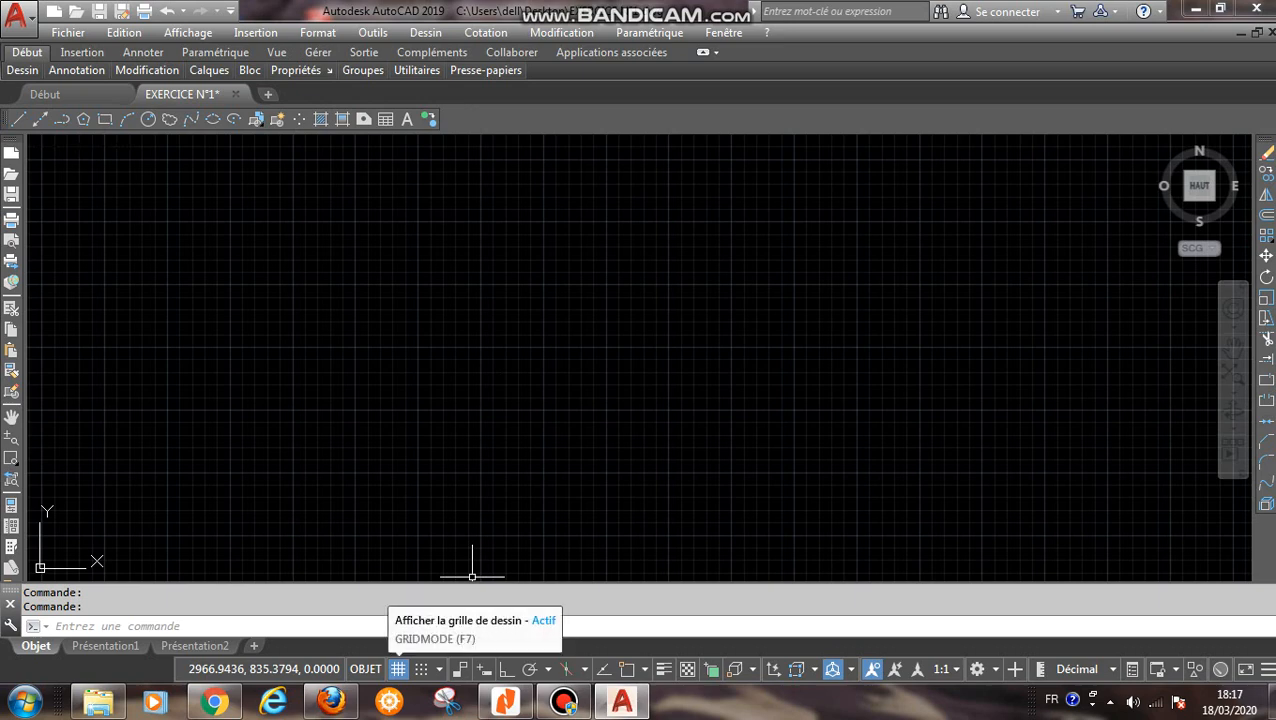
- Turn off the drawing grid and reduce the ribbon to tabs only
left_click(398, 669)
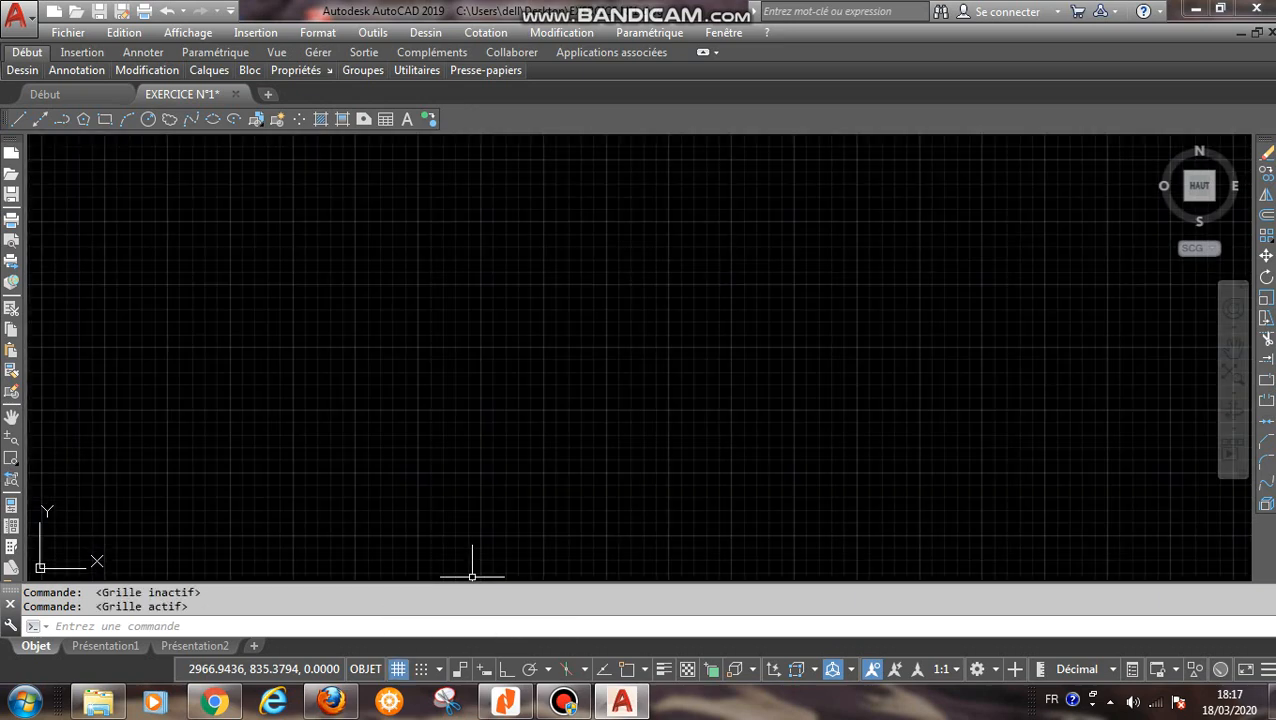
key("F7")
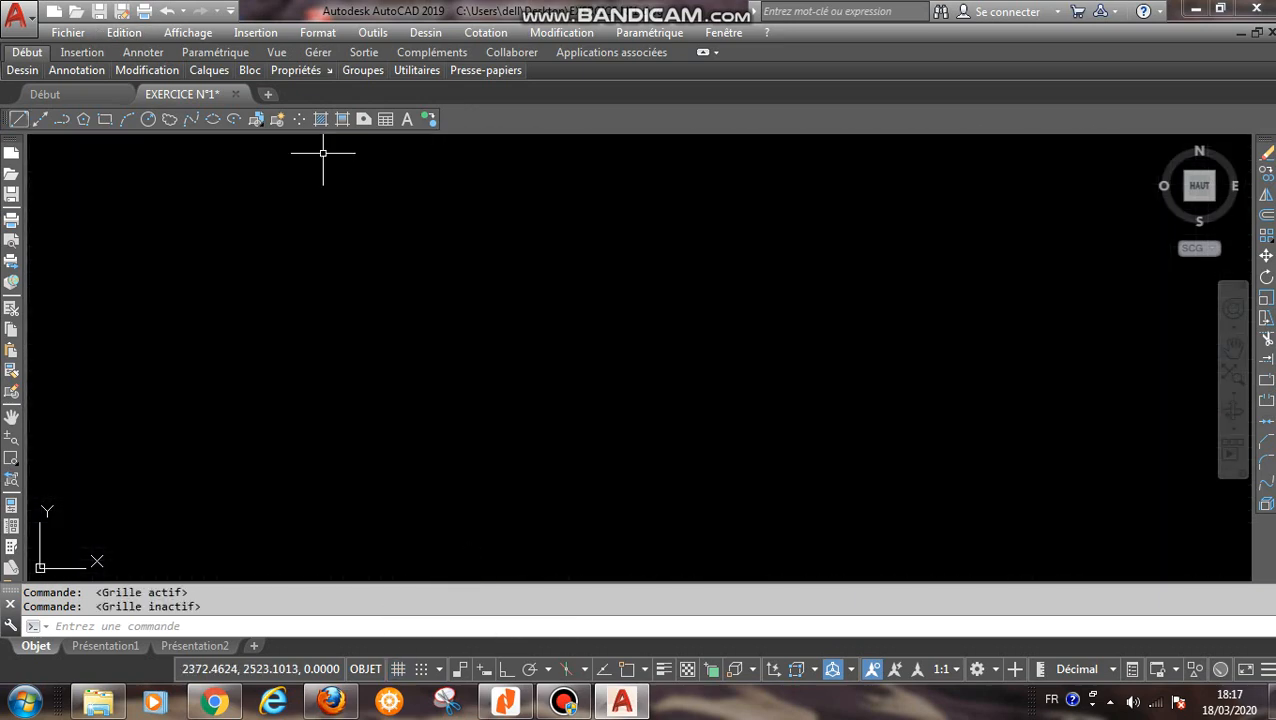
left_click(18, 119)
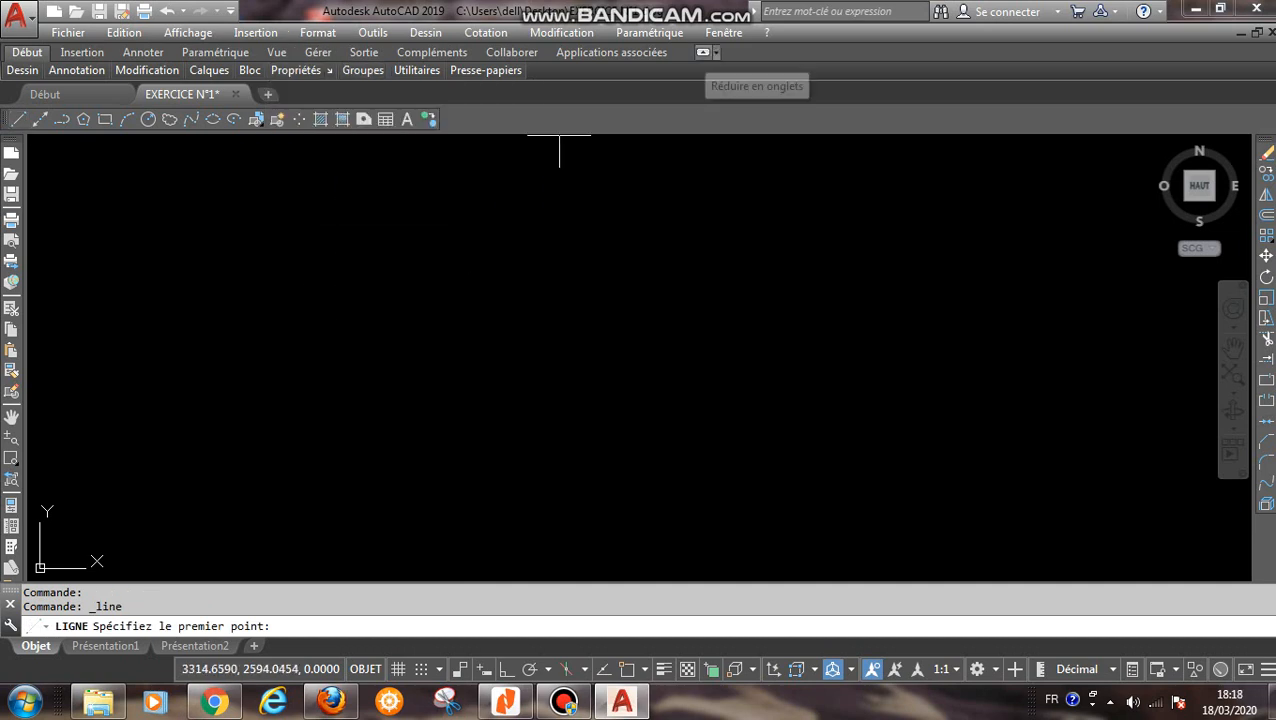
left_click(703, 52)
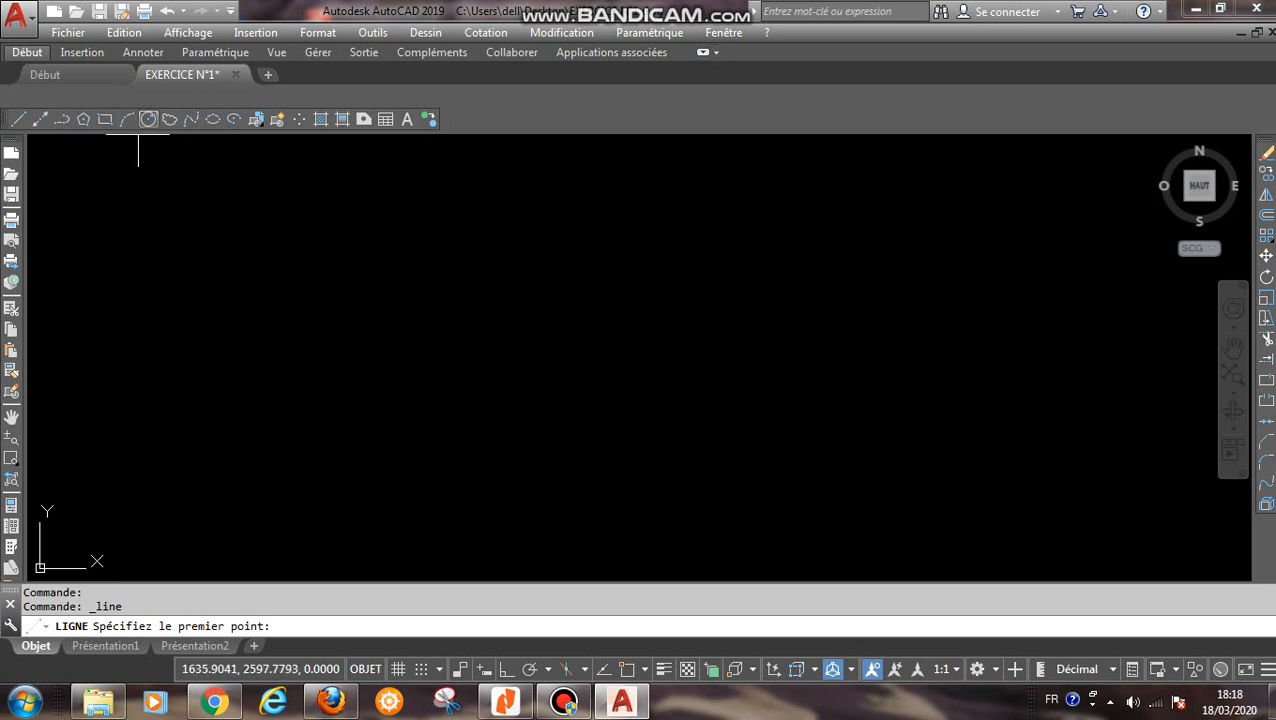
- Show the Calques toolbar and dock it in the same row as the Dessin toolbar, after its last tool
right_click(138, 118)
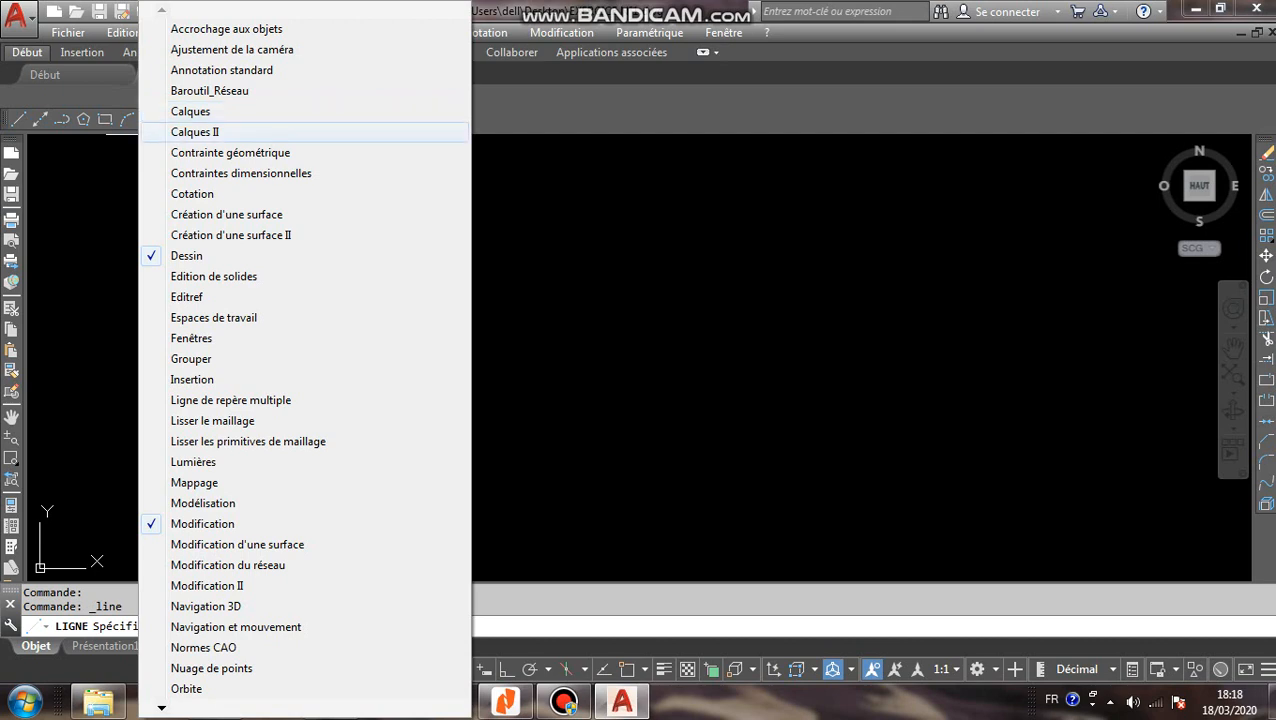
left_click(190, 111)
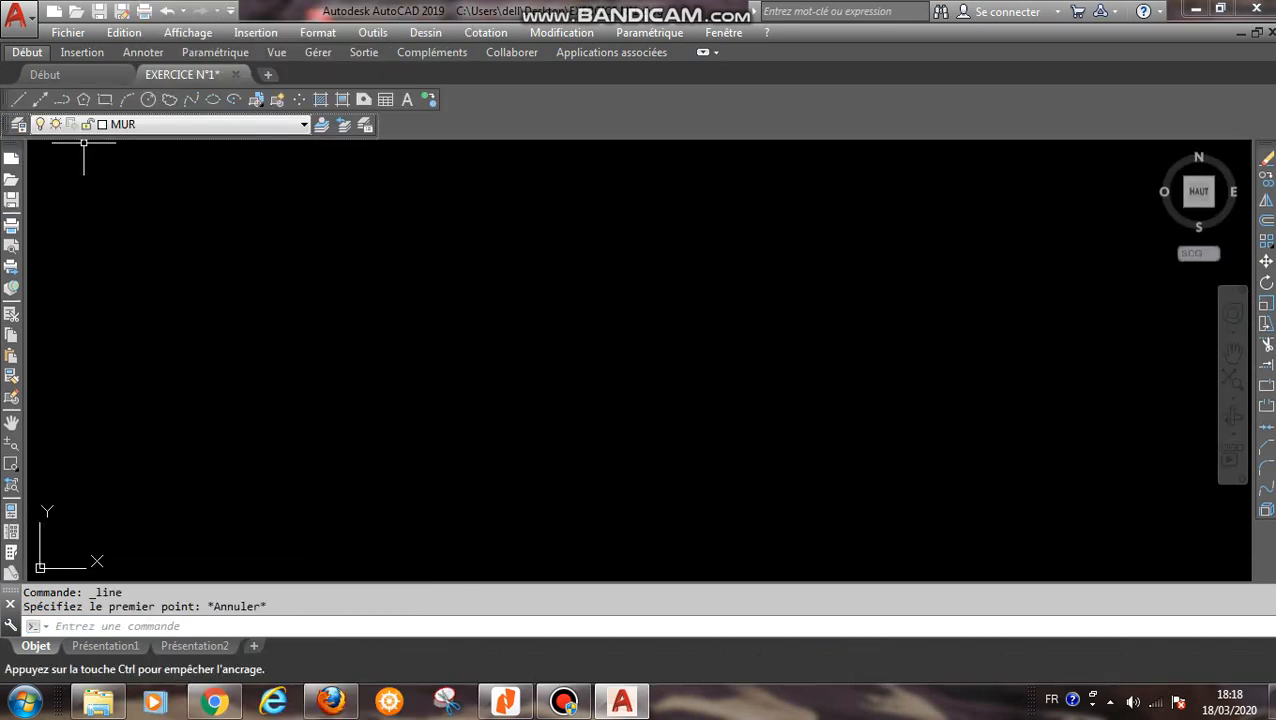
left_click_drag(6, 124, 470, 122)
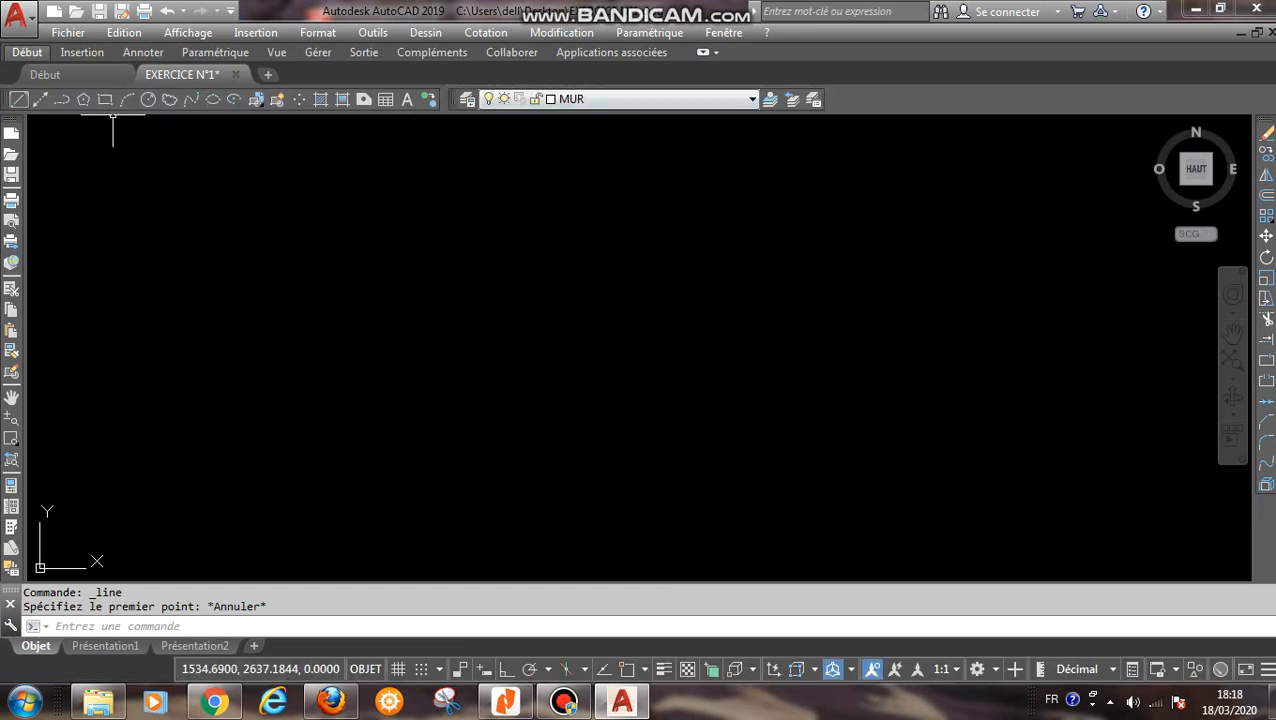
- Start the wall outline with Line in ortho mode, drawing an 800 top edge to the right and a 670 edge straight down
left_click(18, 99)
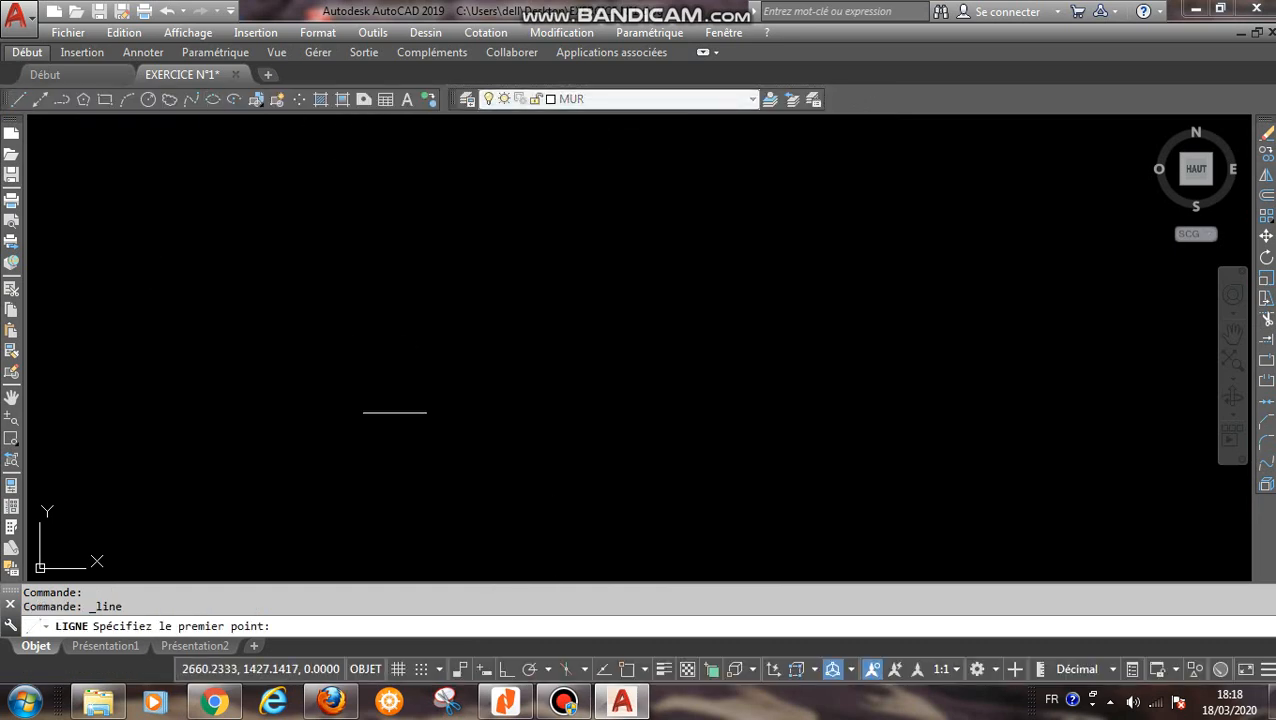
left_click(329, 249)
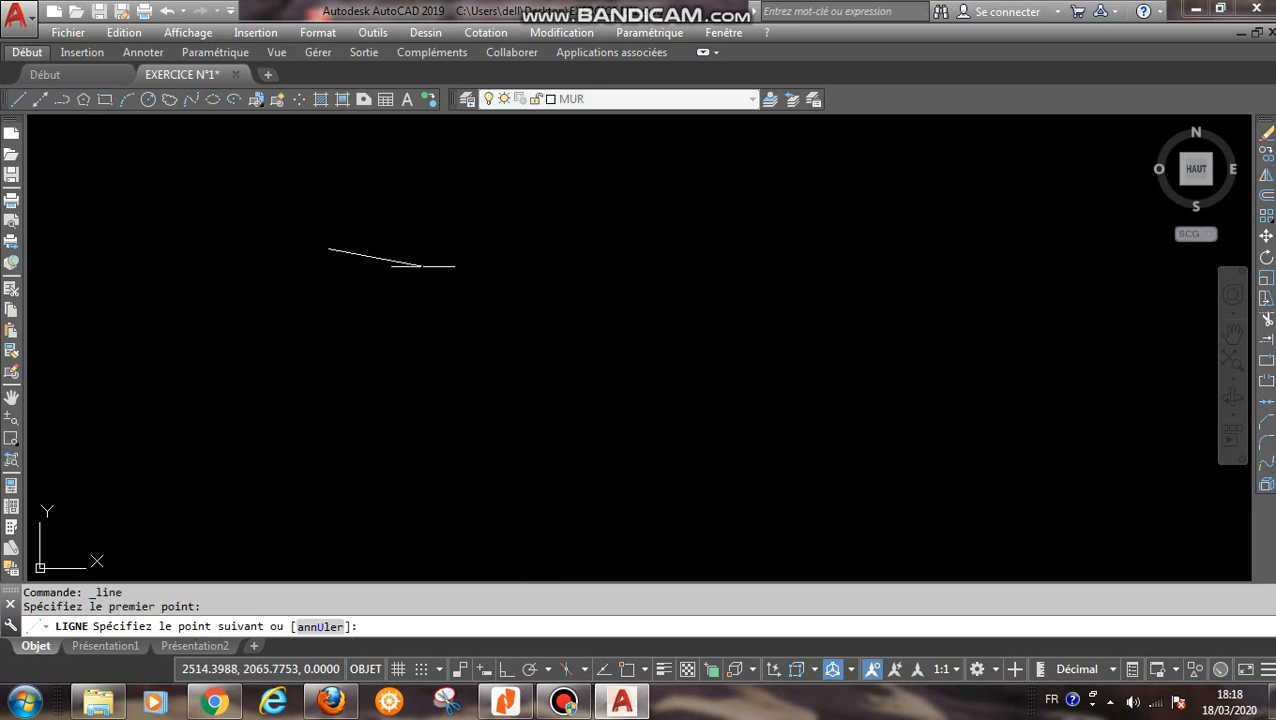
key("F8")
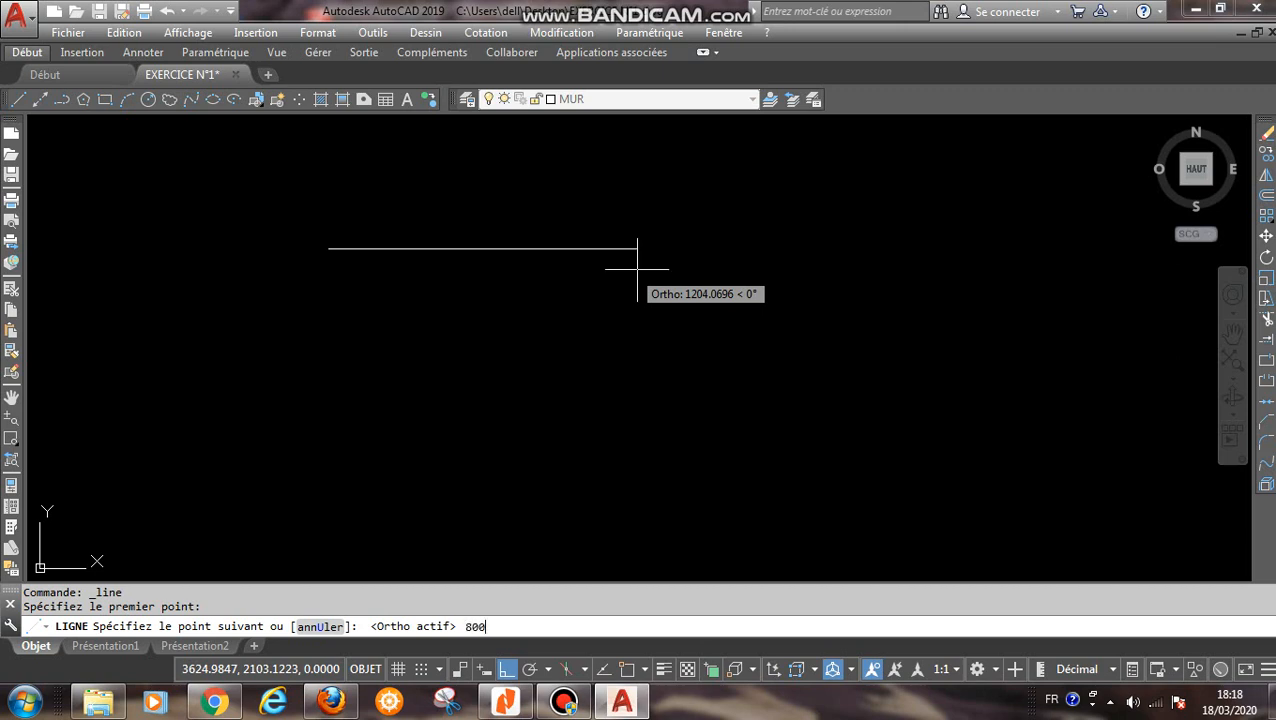
key("Return")
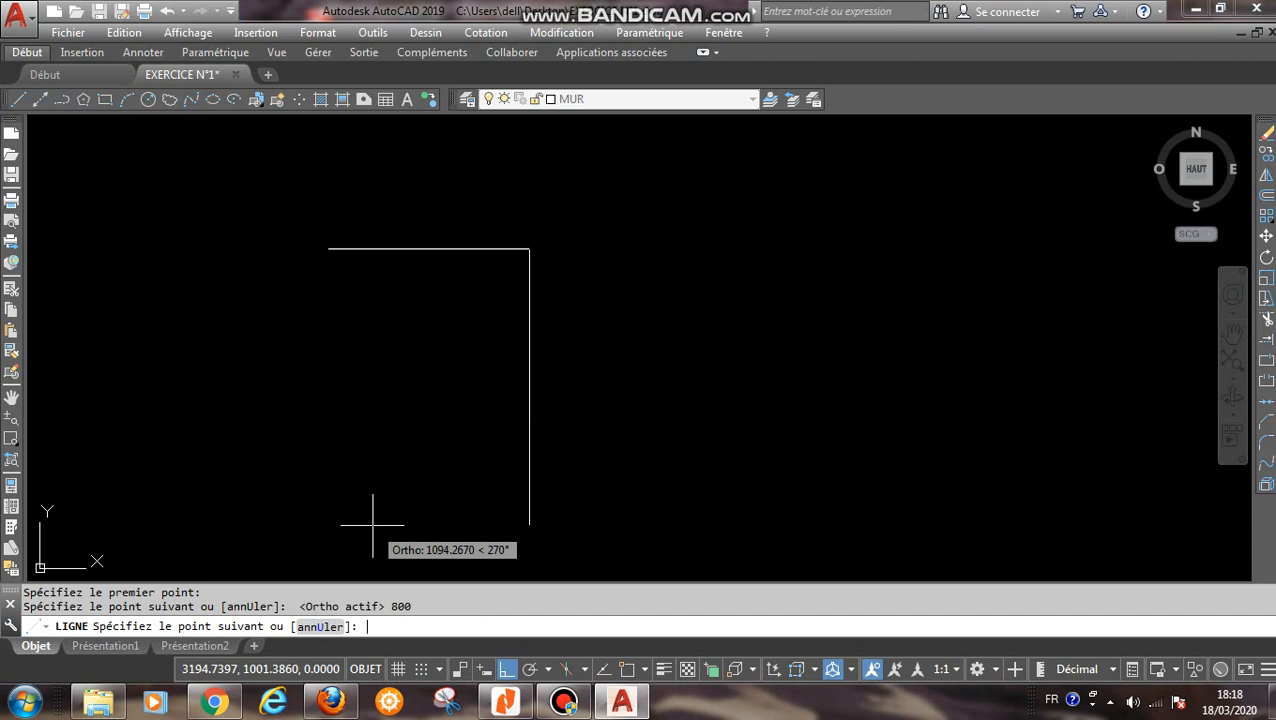
type("670")
key("Return")
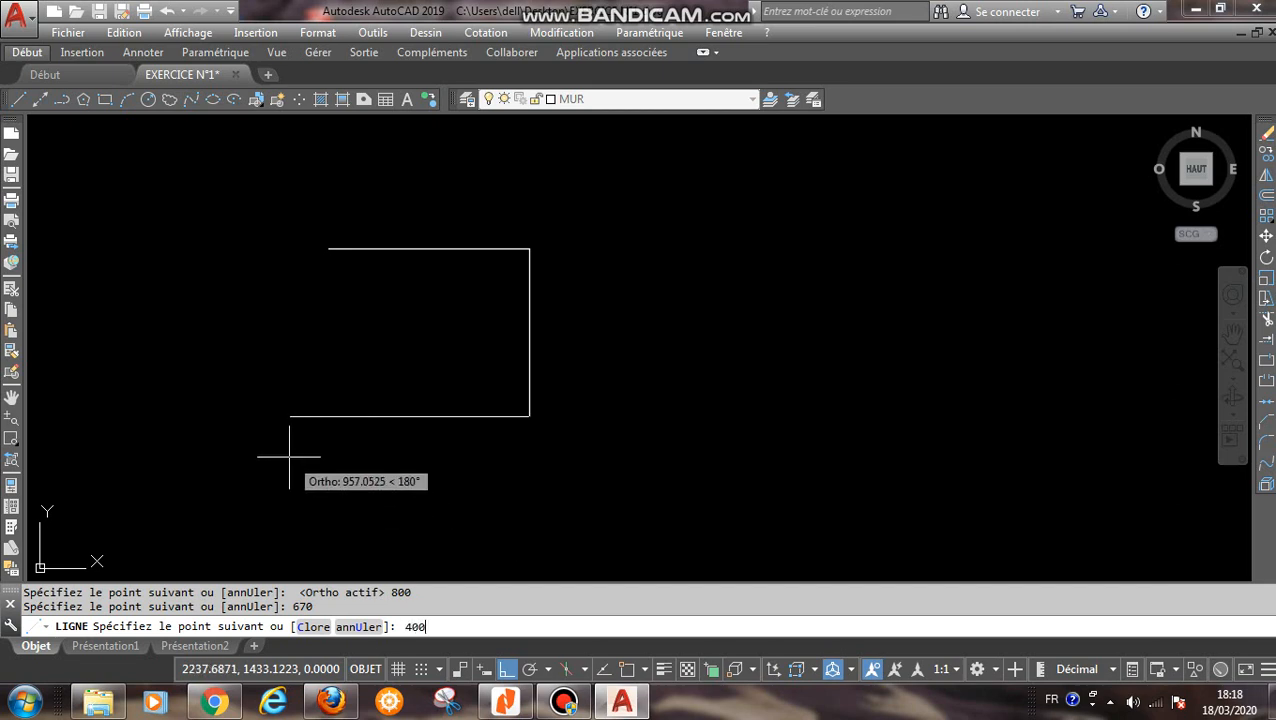
- Continue the wall outline 400 to the left, 120 up and 400 to the left, and close it to its start point
key("Return")
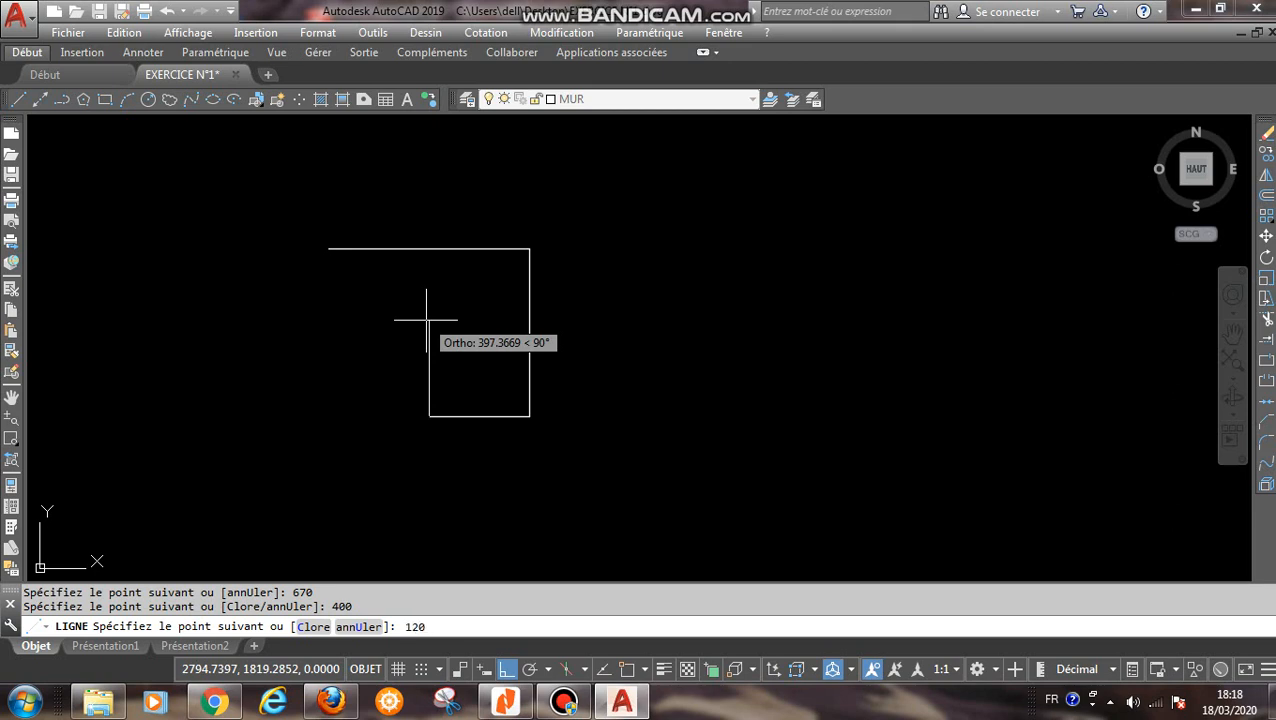
type("120")
key("Return")
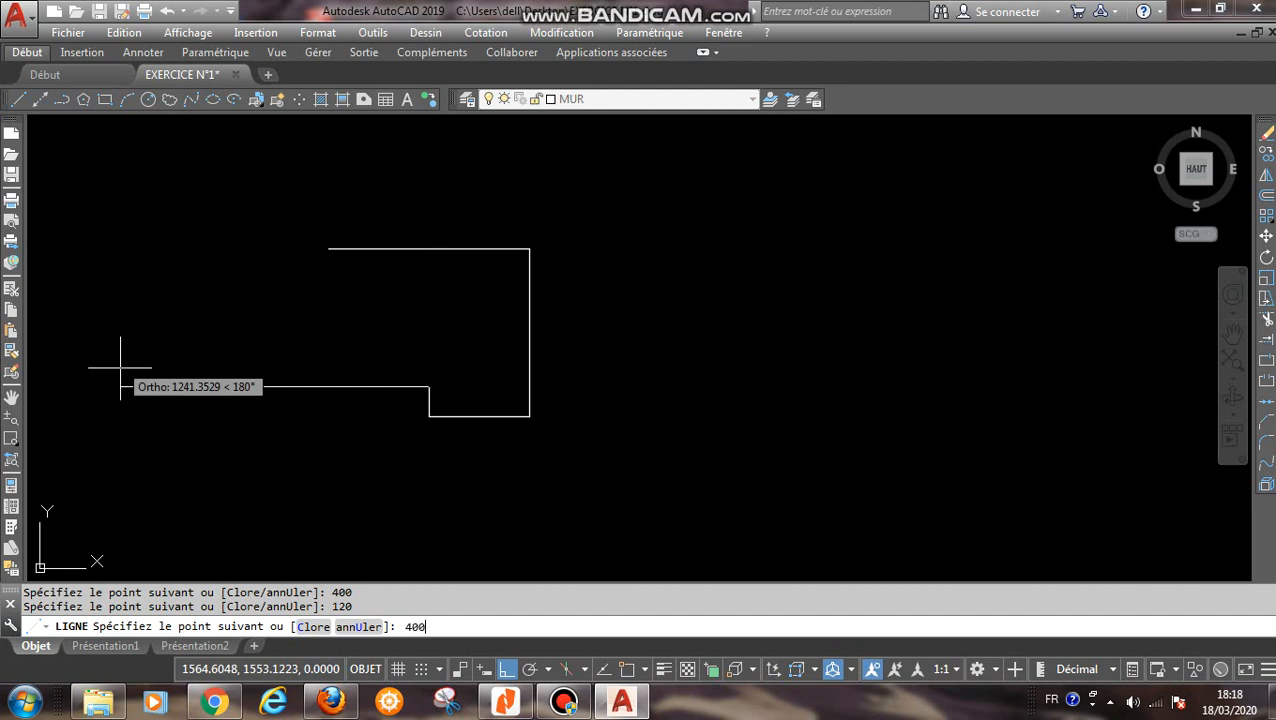
type("400")
key("Return")
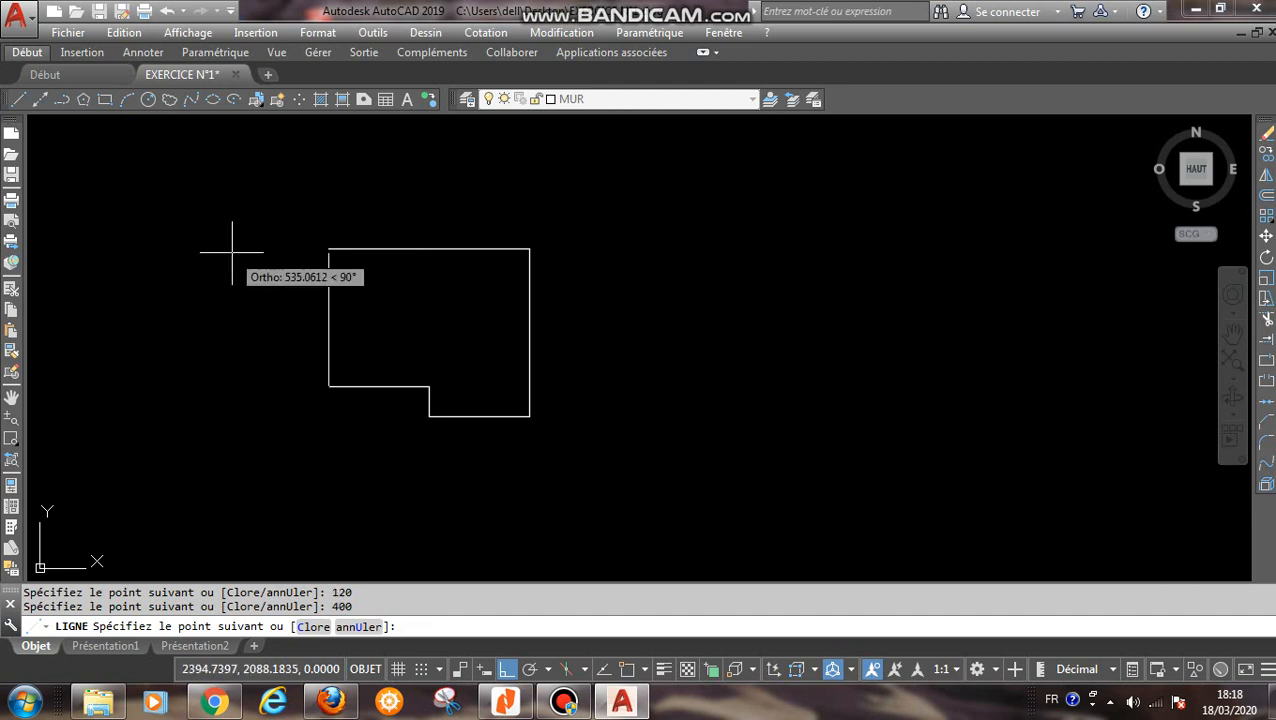
type("C")
key("Return")
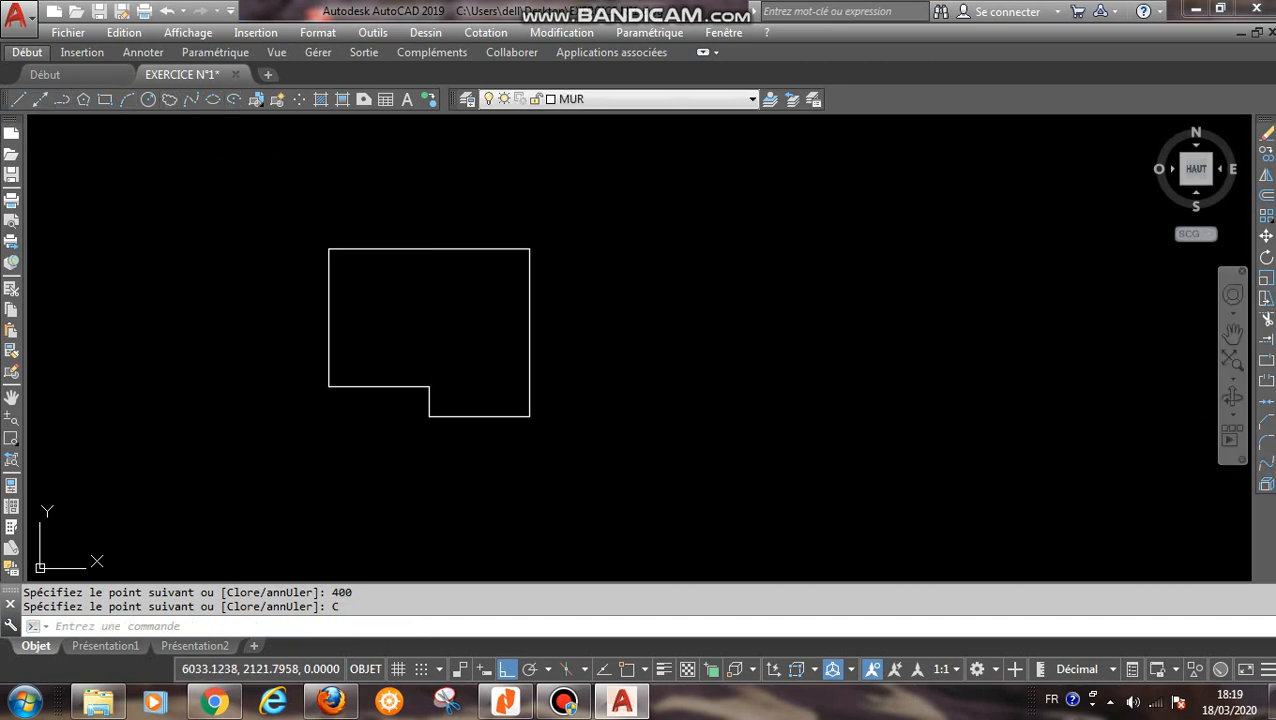
- Offset the outline's top edge and long right edge inward by 20
left_click(1266, 194)
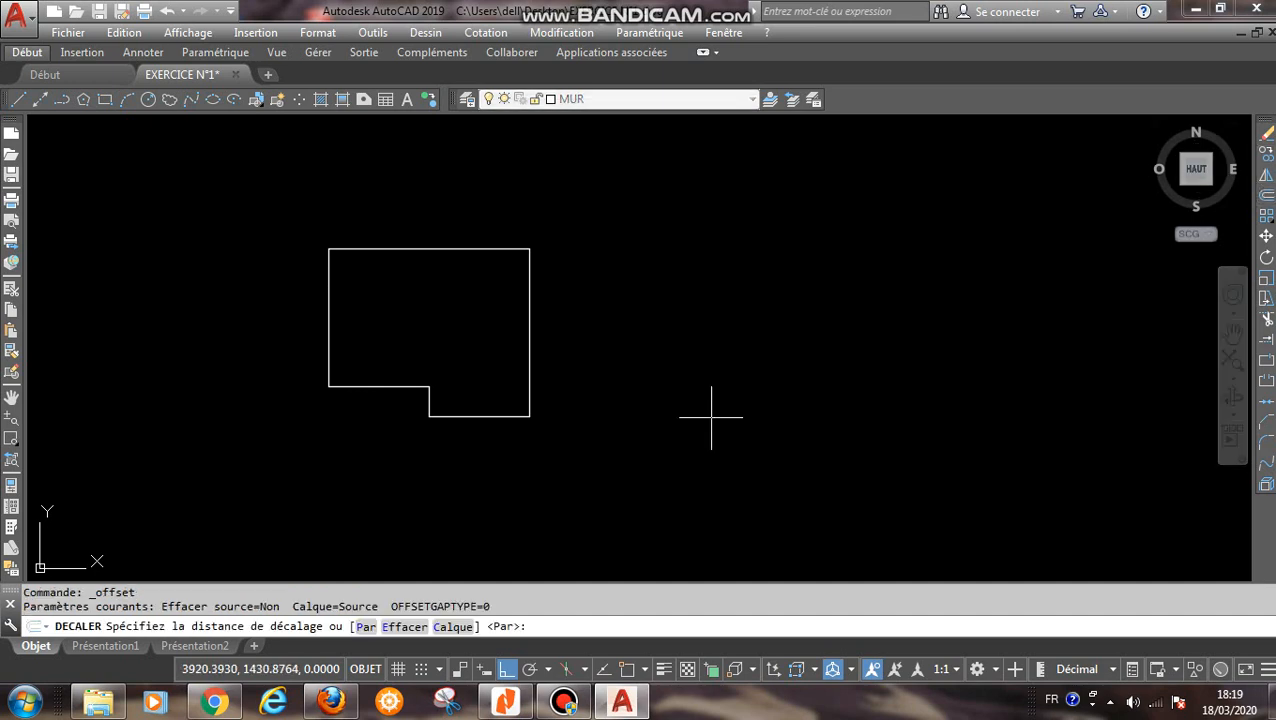
type("20")
key("Return")
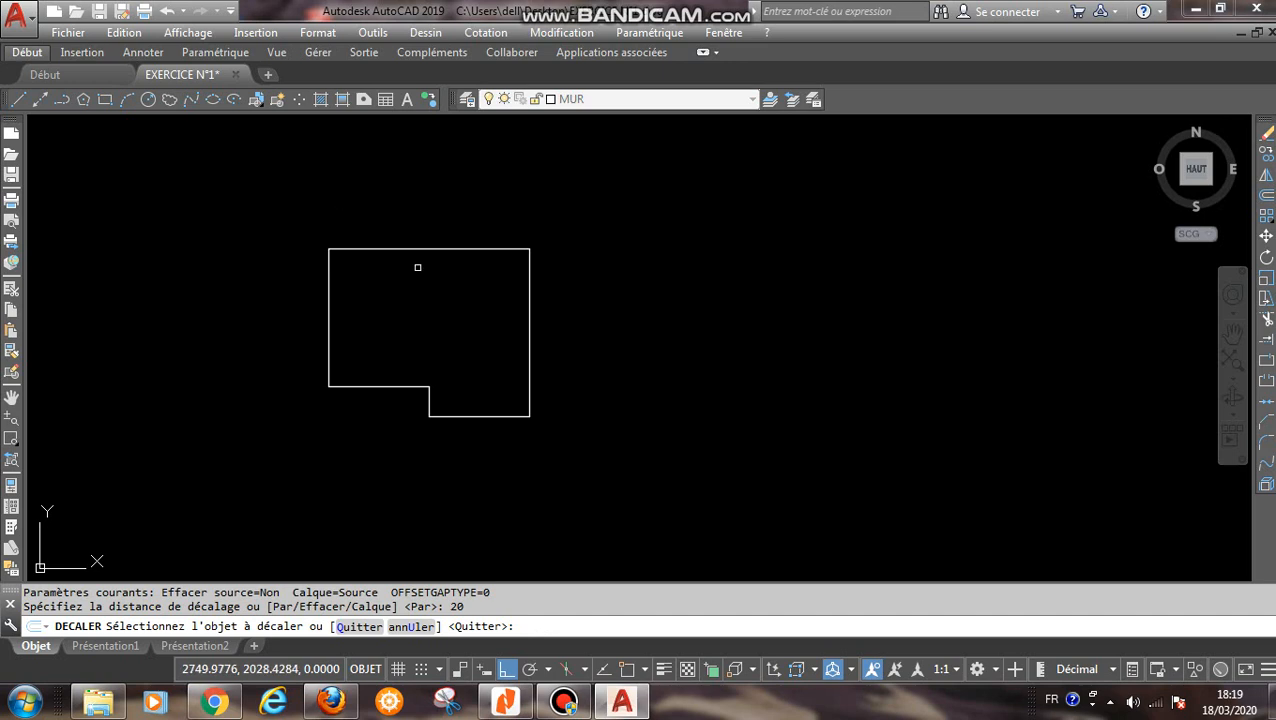
left_click(424, 249)
left_click(416, 296)
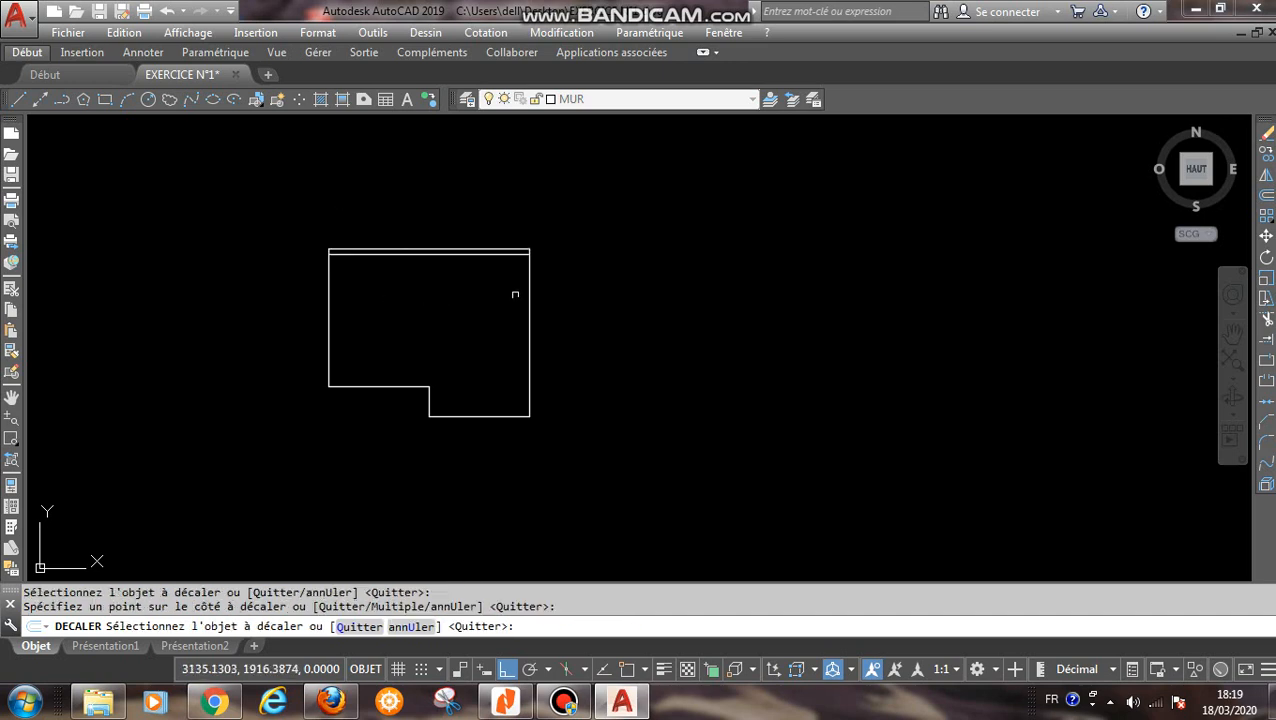
left_click(530, 286)
left_click(528, 287)
left_click(459, 358)
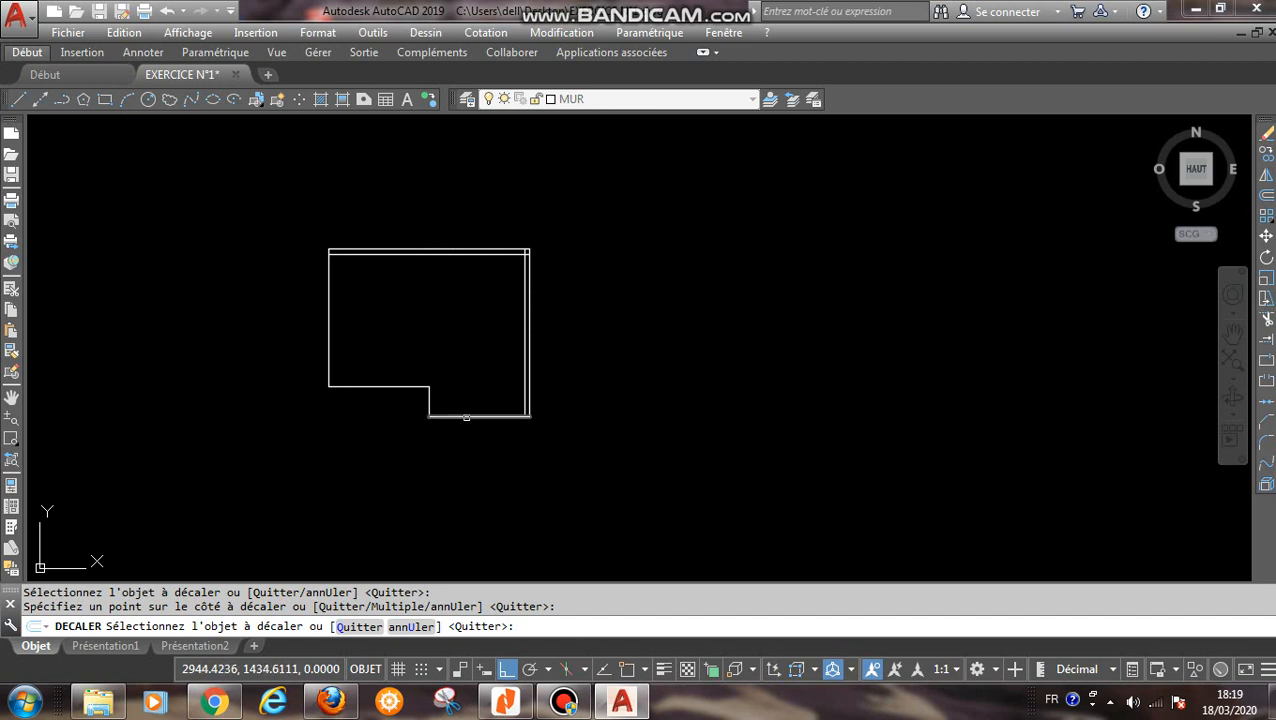
- Offset the lower-right bottom edge, the short vertical step edge and the lower-left bottom edge inward by 20
left_click(465, 413)
left_click(465, 425)
scroll(436, 416, "up", 2)
left_click(424, 375)
left_click(468, 390)
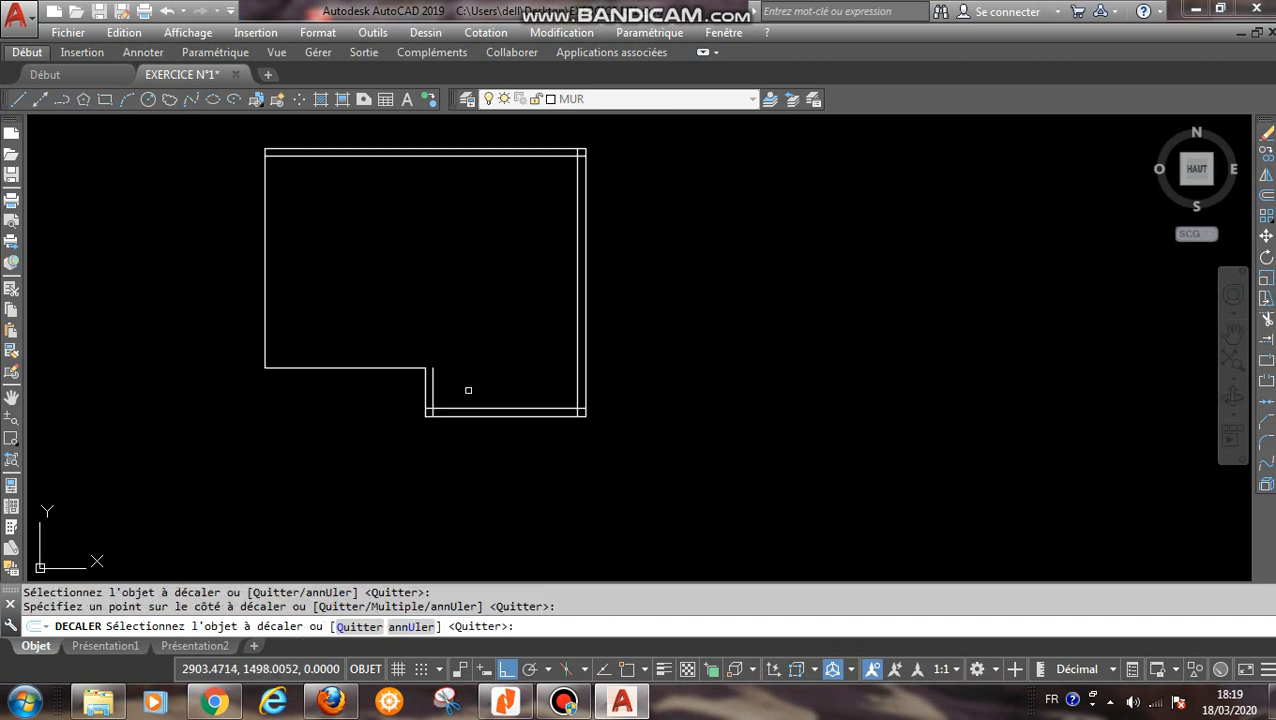
left_click(366, 365)
left_click(280, 306)
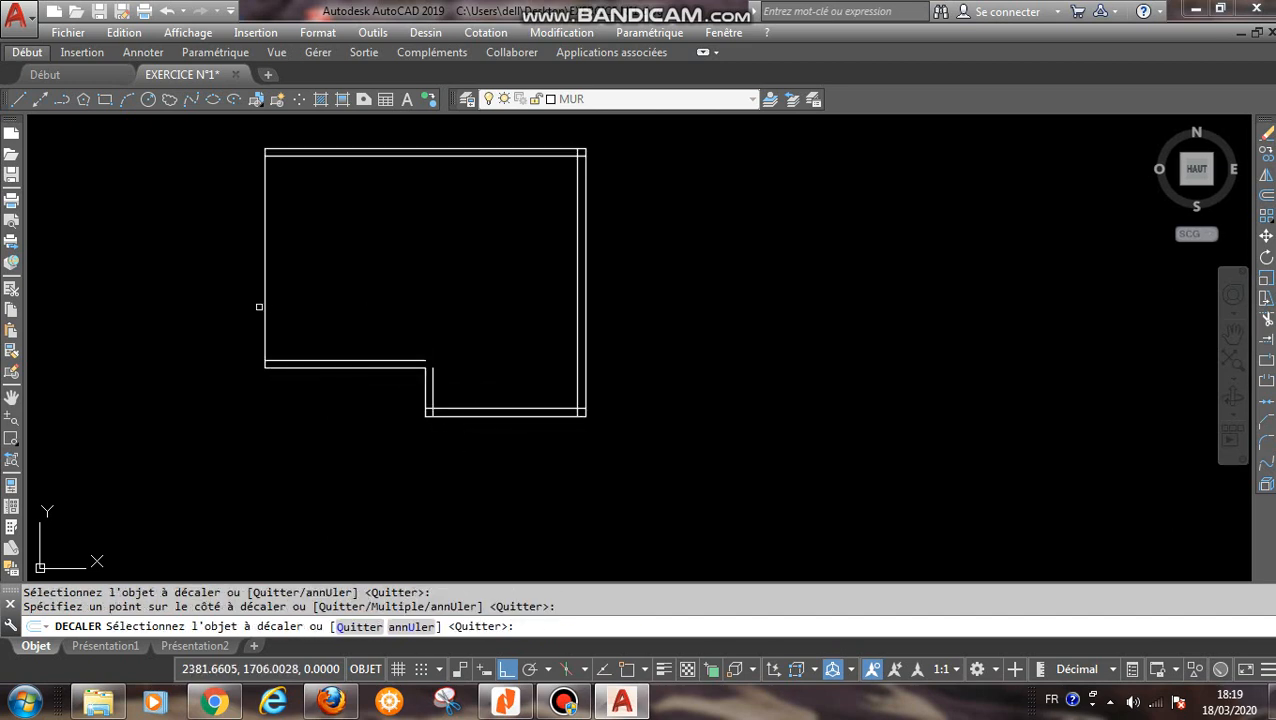
- Offset the outline's left edge inward by 20 and end the Offset command
left_click(270, 302)
left_click(356, 299)
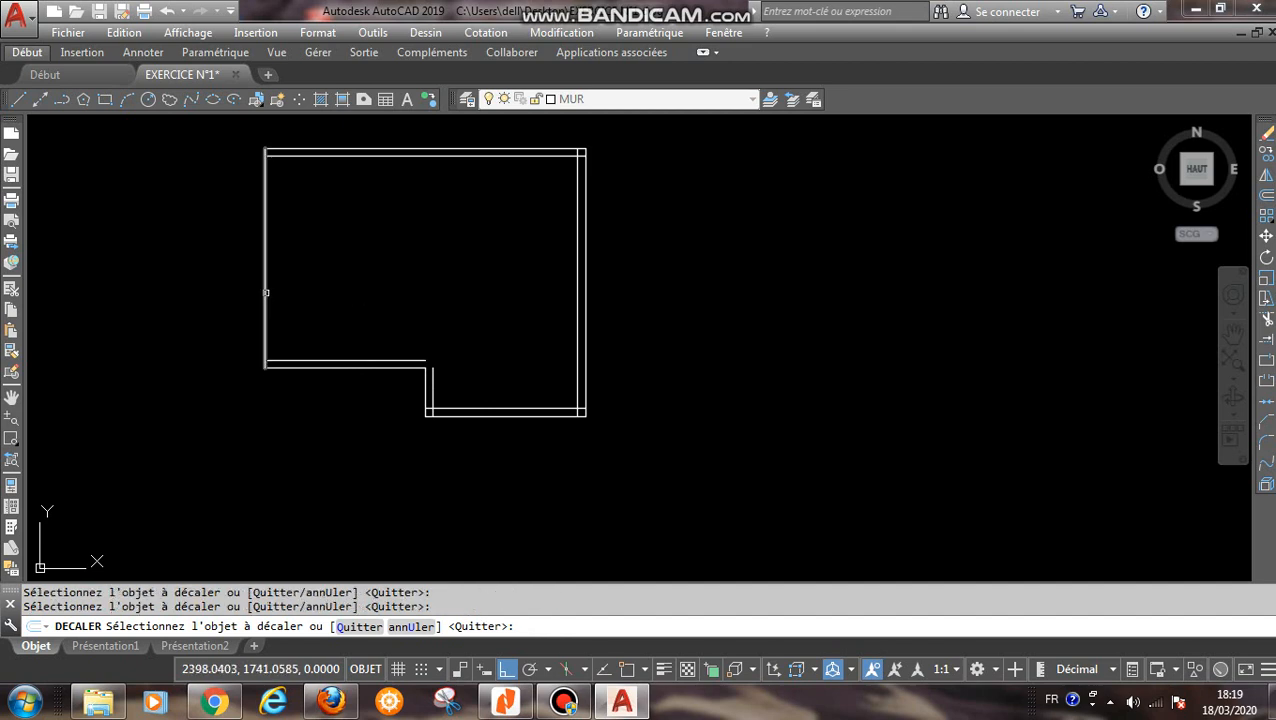
left_click(266, 292)
left_click(353, 293)
right_click(356, 293)
left_click(380, 298)
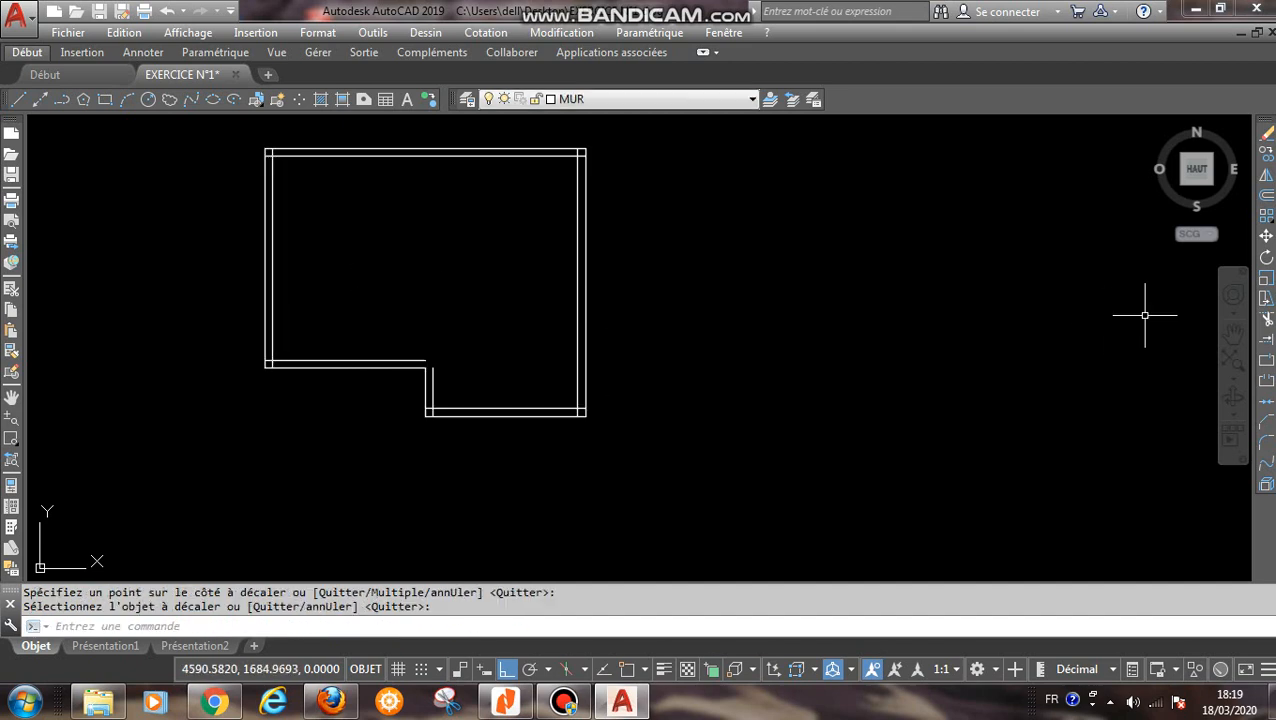
- Trim the inner wall lines to sharp corners at the upper right and upper left using Fillet with radius 0
left_click(1266, 442)
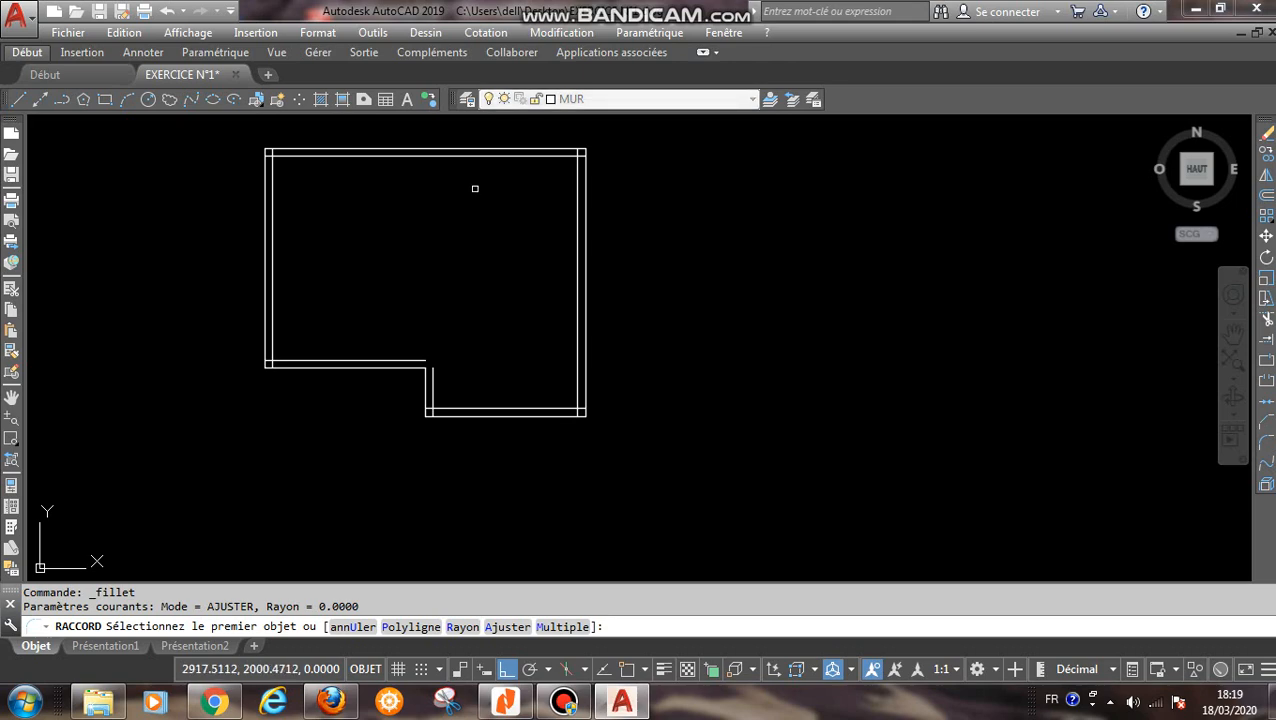
left_click(576, 177)
left_click(300, 158)
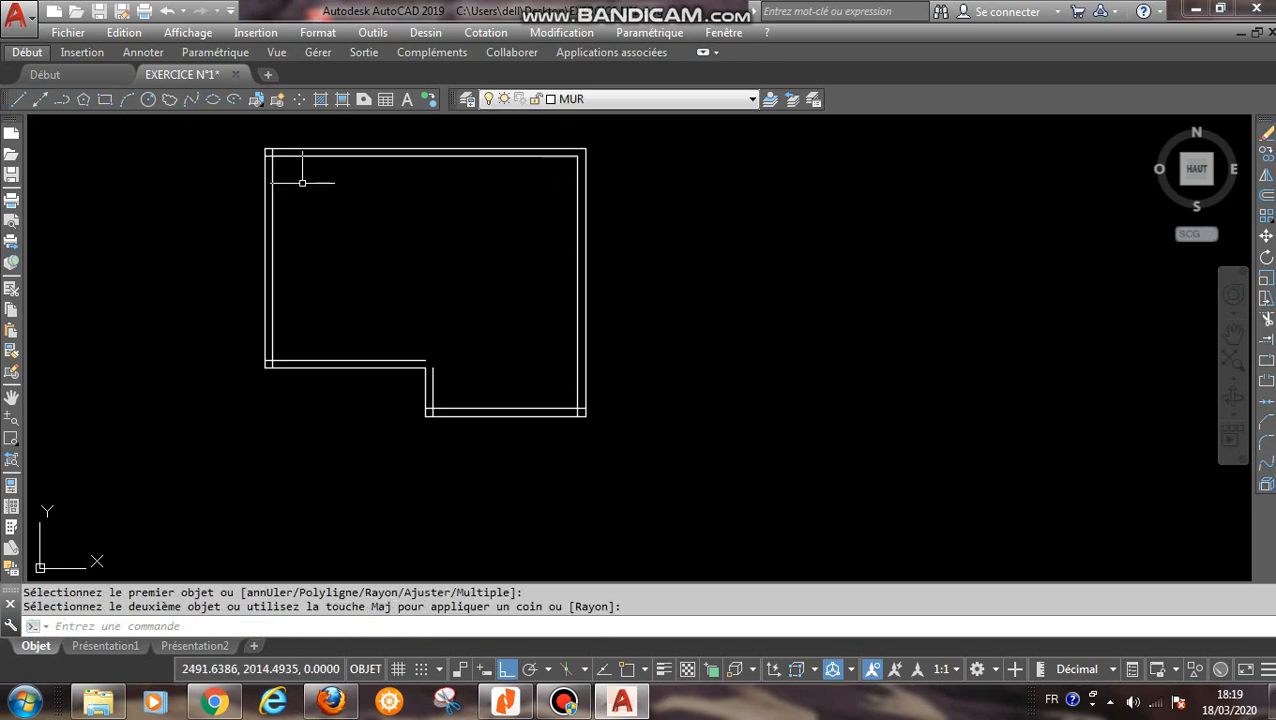
right_click(299, 182)
left_click(345, 193)
left_click(288, 157)
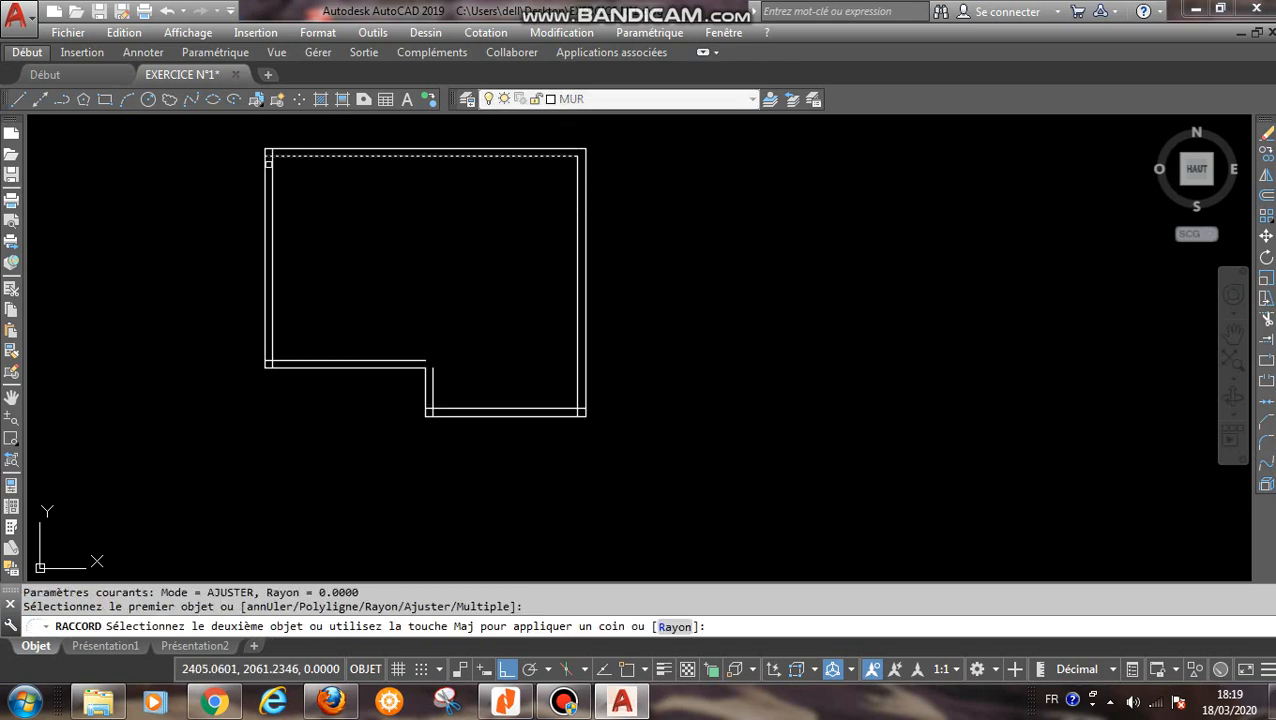
left_click(271, 166)
- Fillet the inner left and lower-left wall lines with radius 0 to form a sharp corner
right_click(313, 277)
left_click(345, 289)
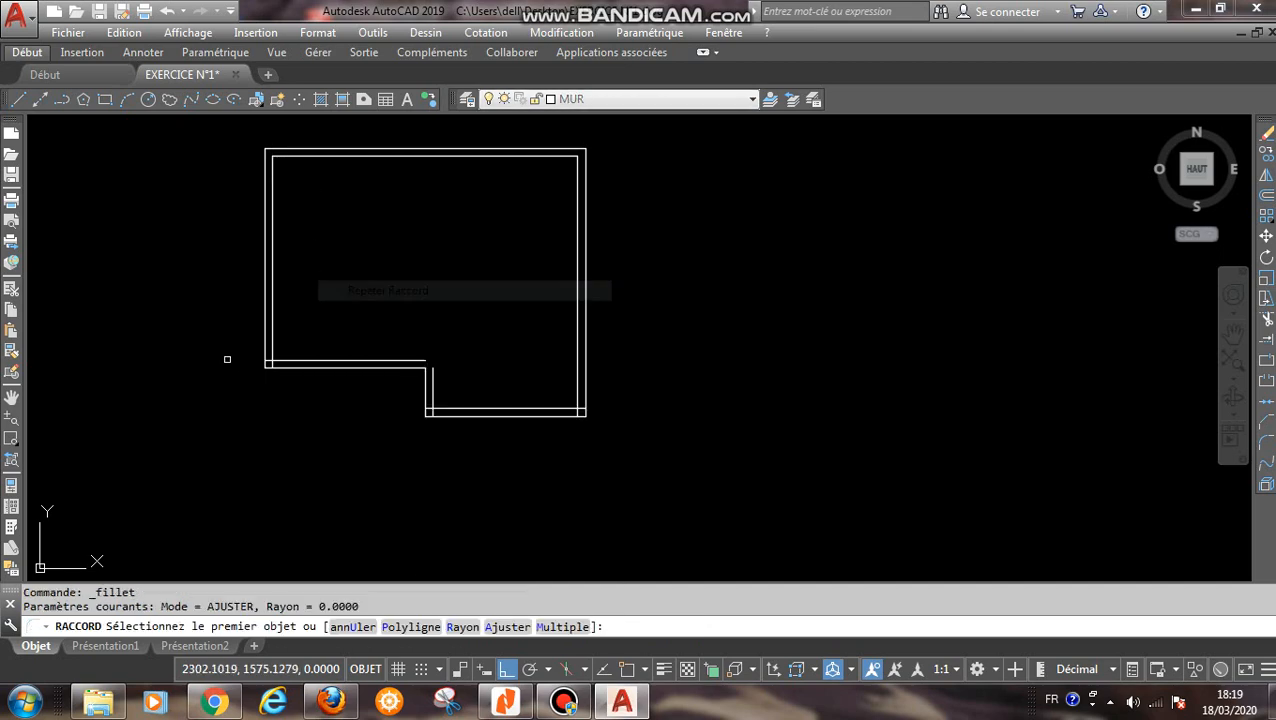
left_click(273, 343)
left_click(415, 358)
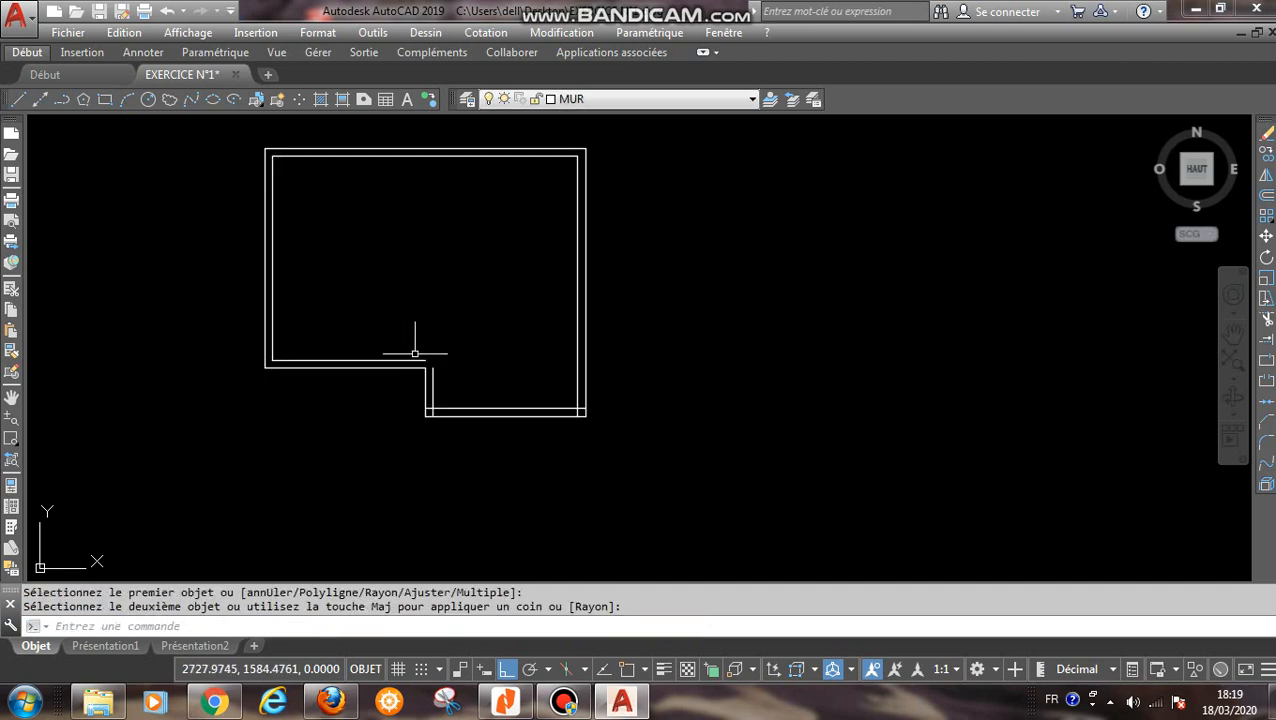
- Fillet the inner vertical step line with the inner lower-left wall line at radius 0 to form a sharp corner
right_click(509, 368)
left_click(580, 29)
scroll(430, 387, "up", 4)
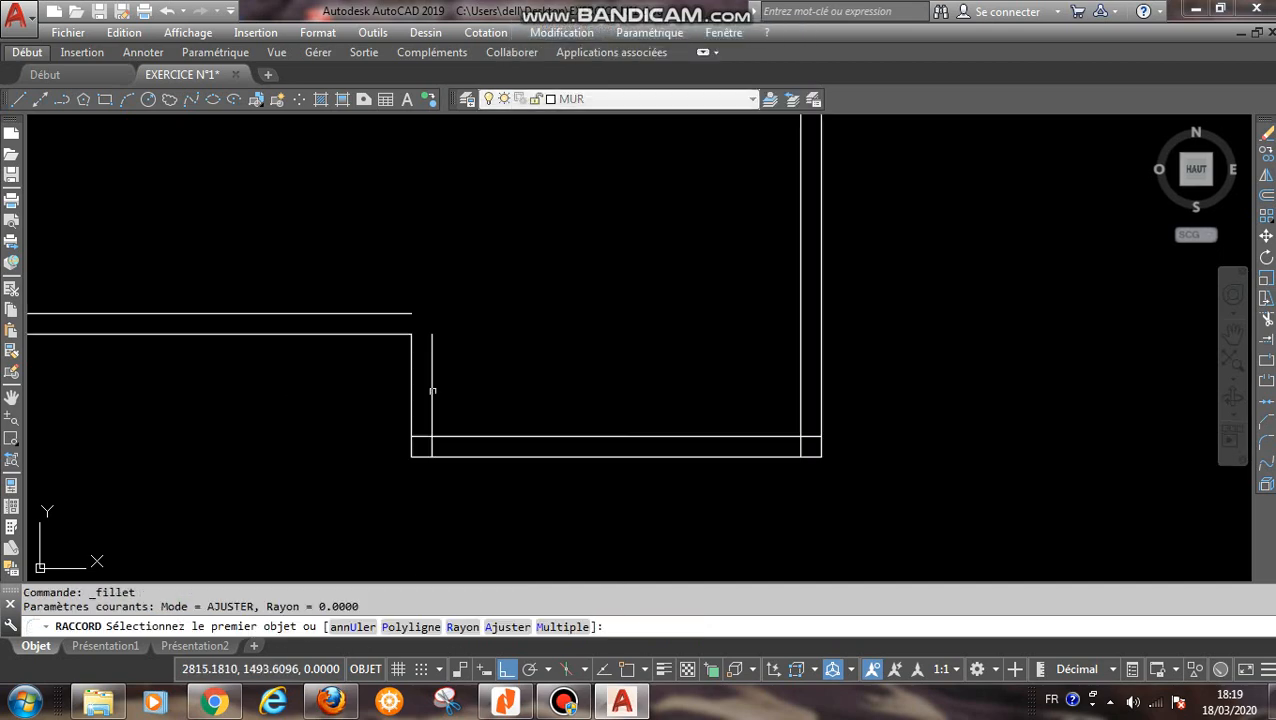
left_click(430, 368)
left_click(385, 315)
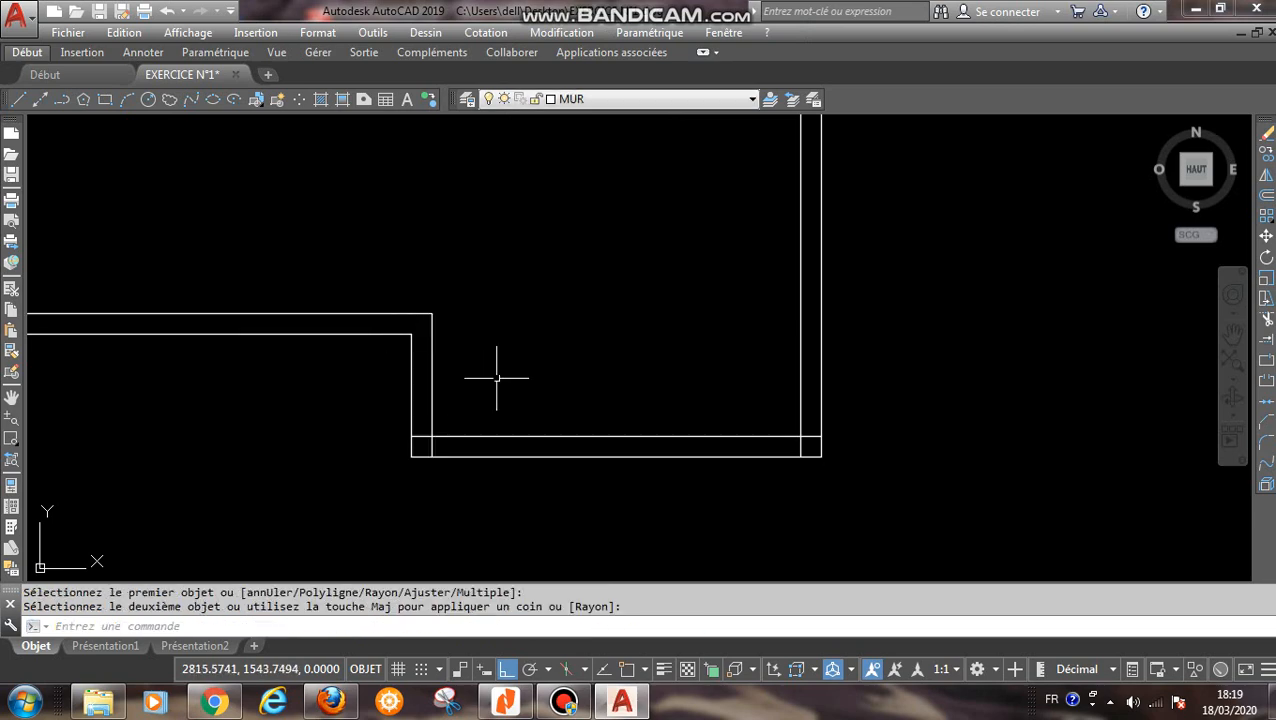
- Fillet both ends of the inner bottom wall line, with the step line and the inner right wall line, at radius 0
right_click(504, 380)
left_click(580, 40)
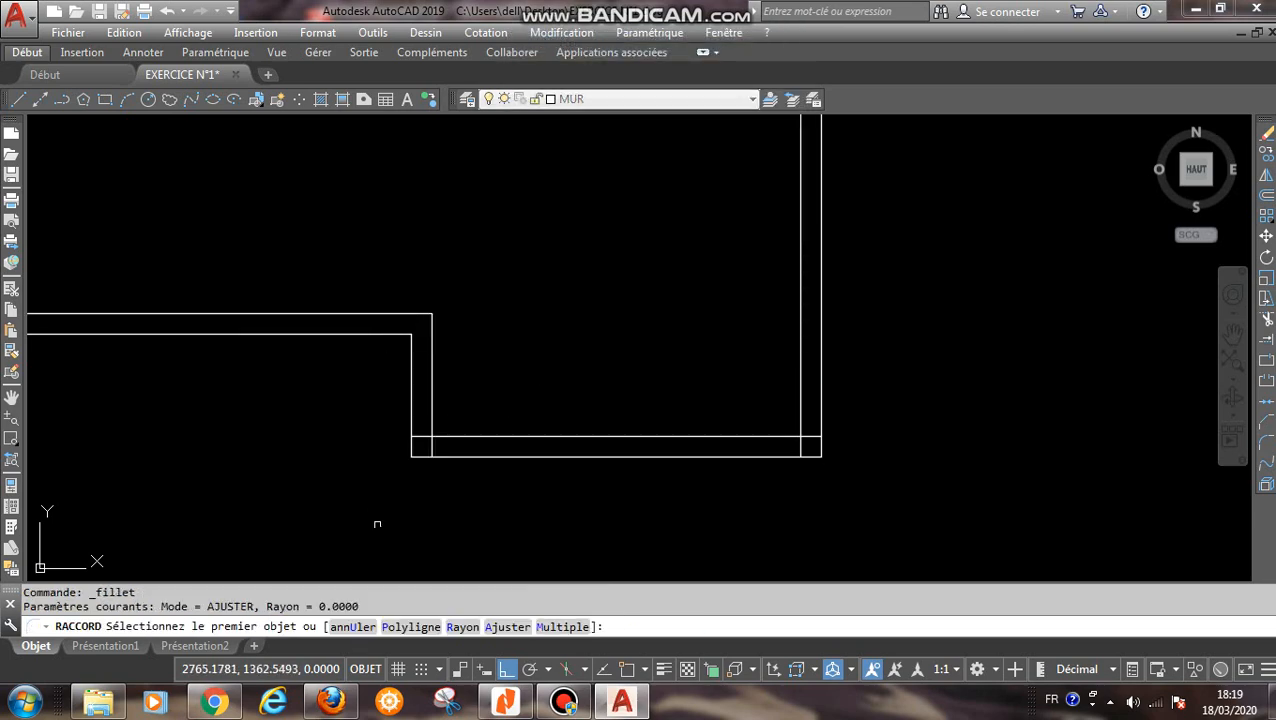
left_click(428, 407)
left_click(450, 436)
right_click(632, 381)
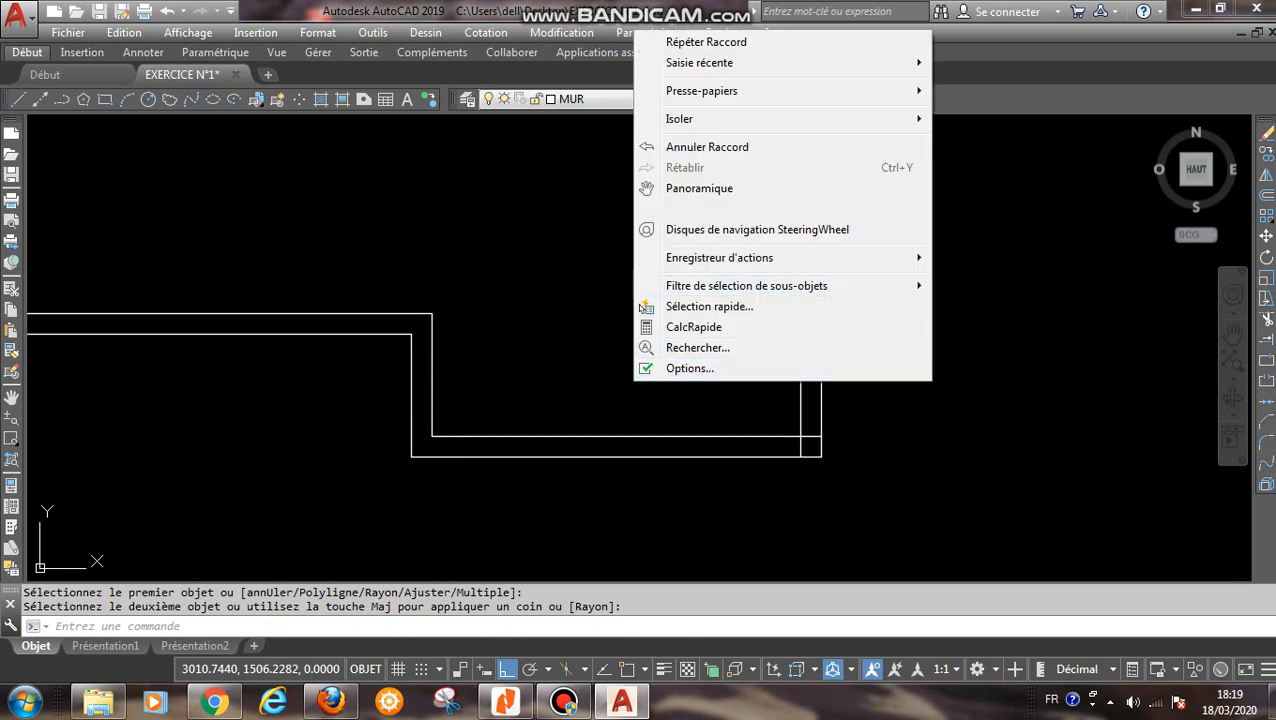
left_click(680, 40)
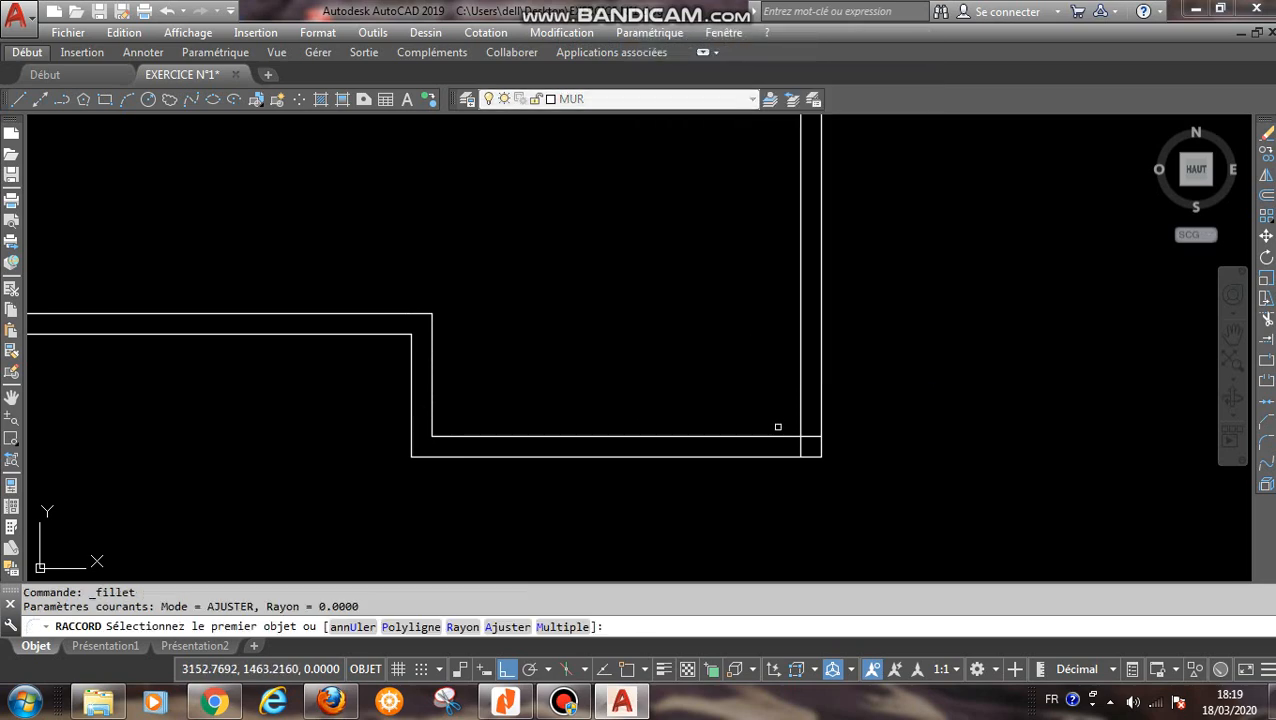
left_click(776, 436)
left_click(801, 413)
scroll(712, 357, "down", 3)
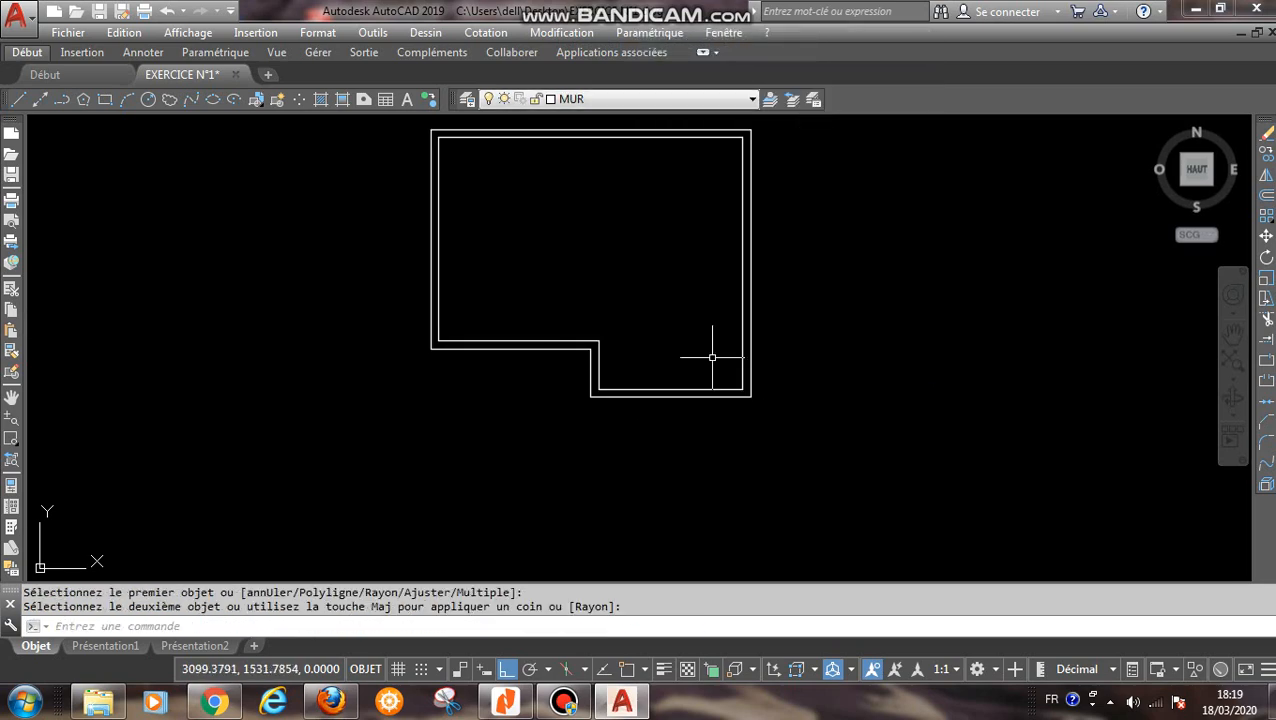
- With object snap on, draw a line 200 up from the inner step corner, continuing across to the inner right wall line
scroll(655, 259, "down", 1)
middle_click_drag(655, 259, 638, 316)
scroll(663, 351, "up", 2)
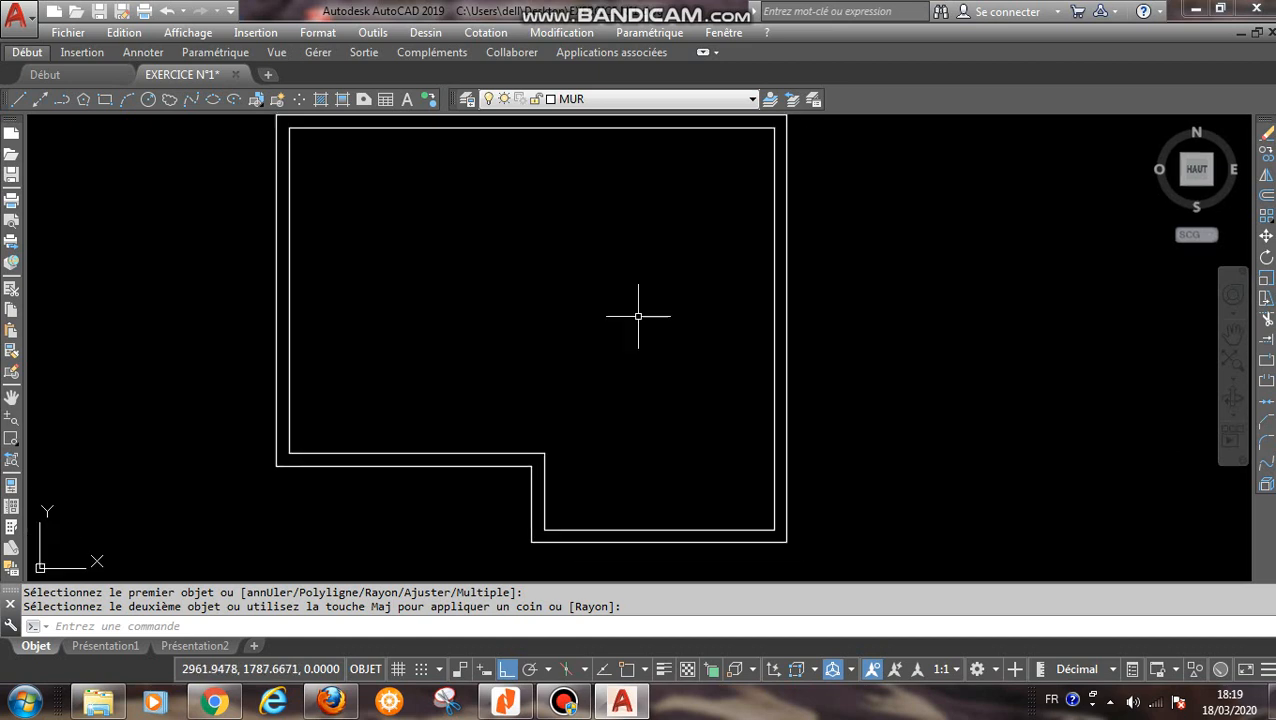
scroll(638, 316, "down", 1)
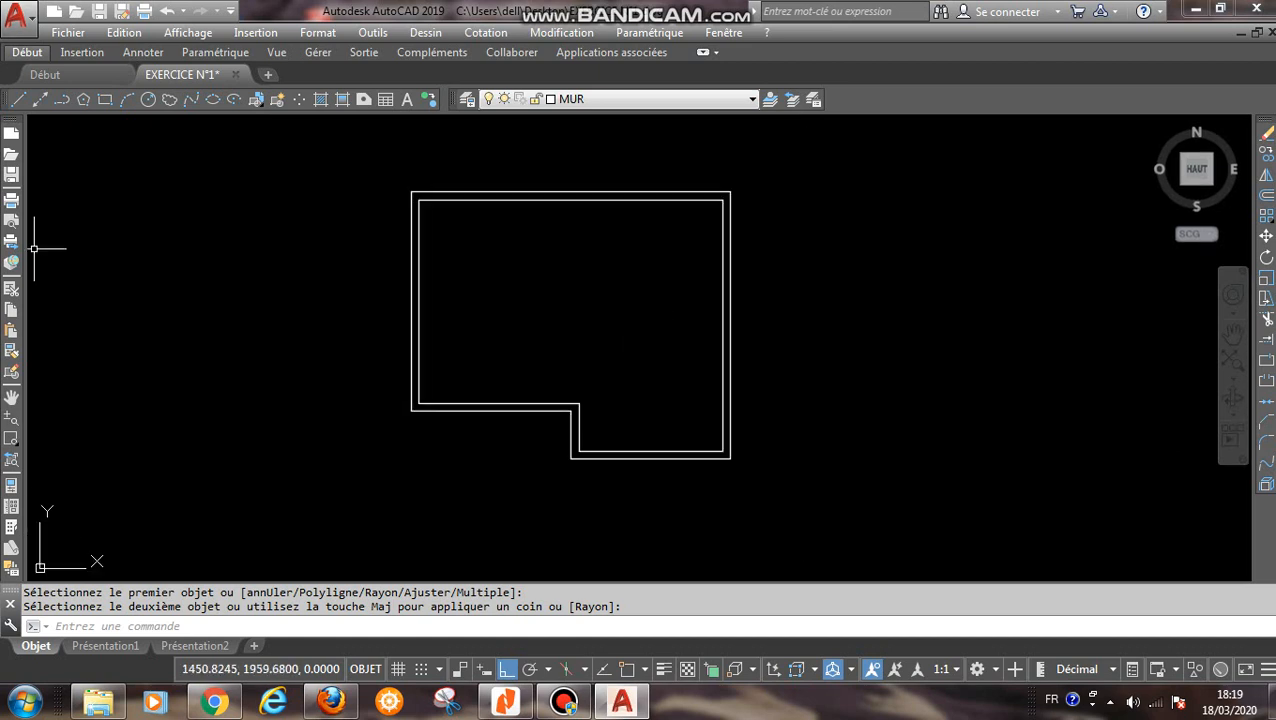
left_click(18, 100)
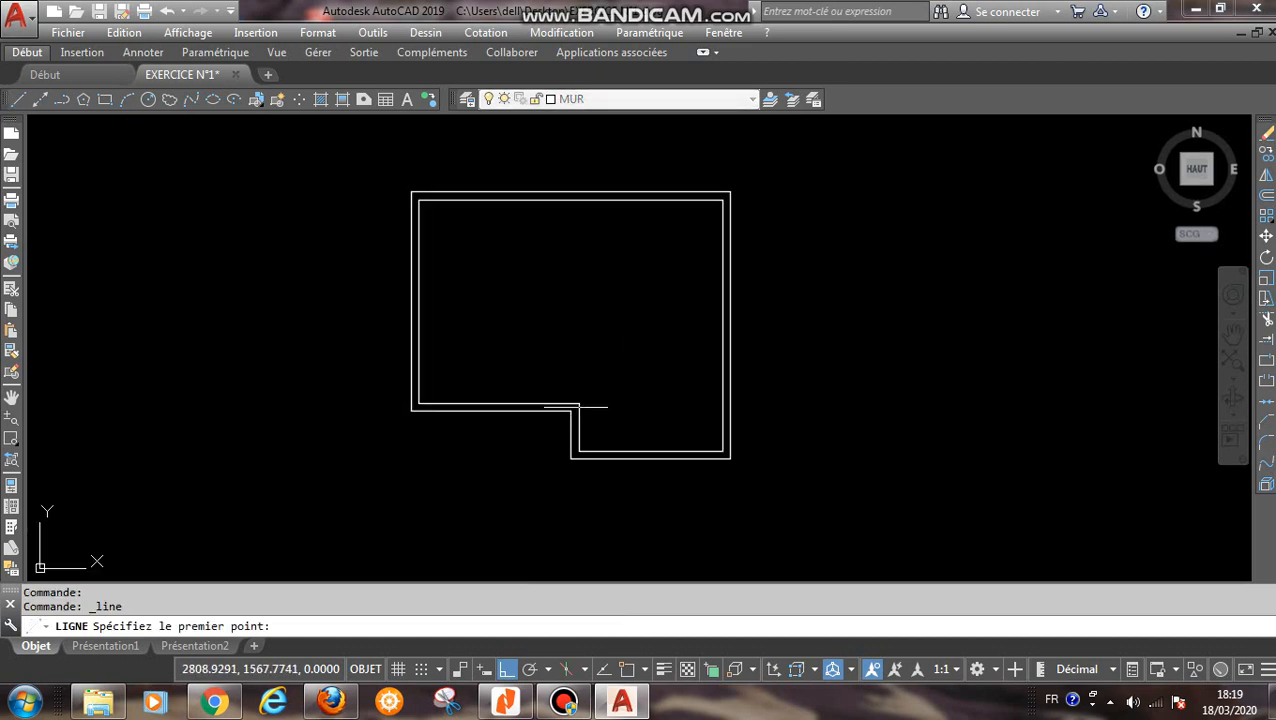
key("F3")
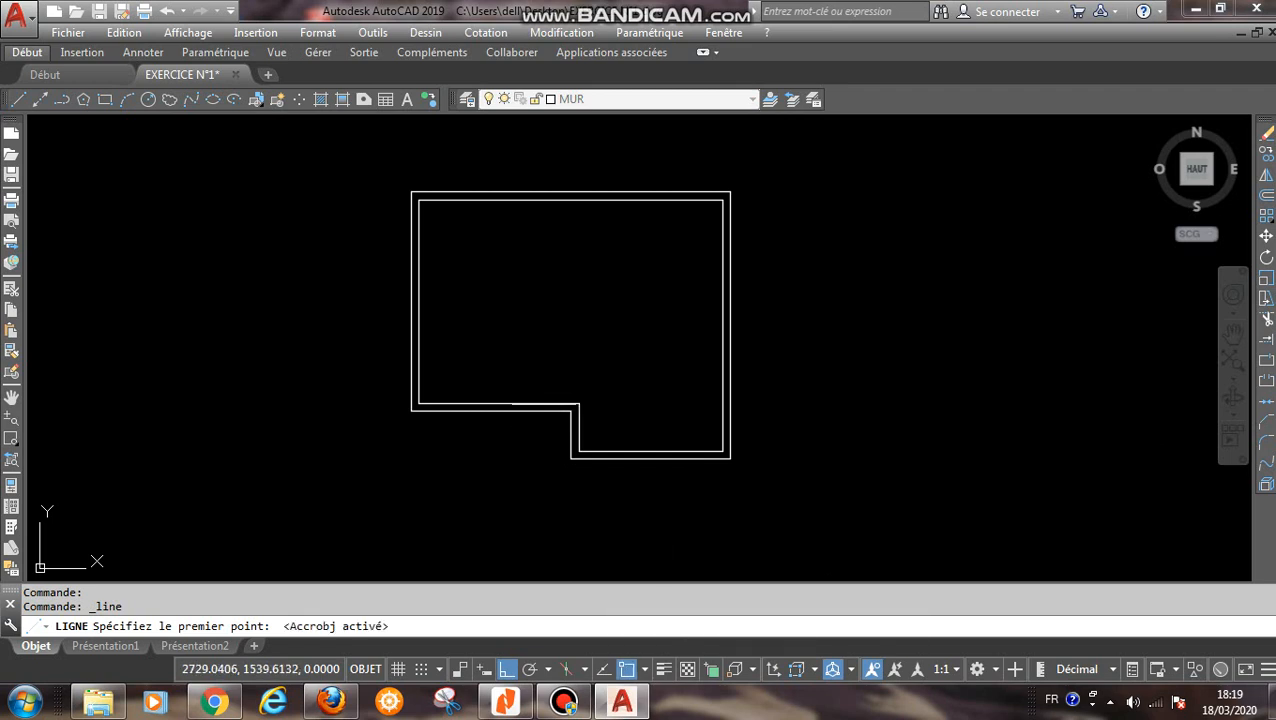
left_click(579, 398)
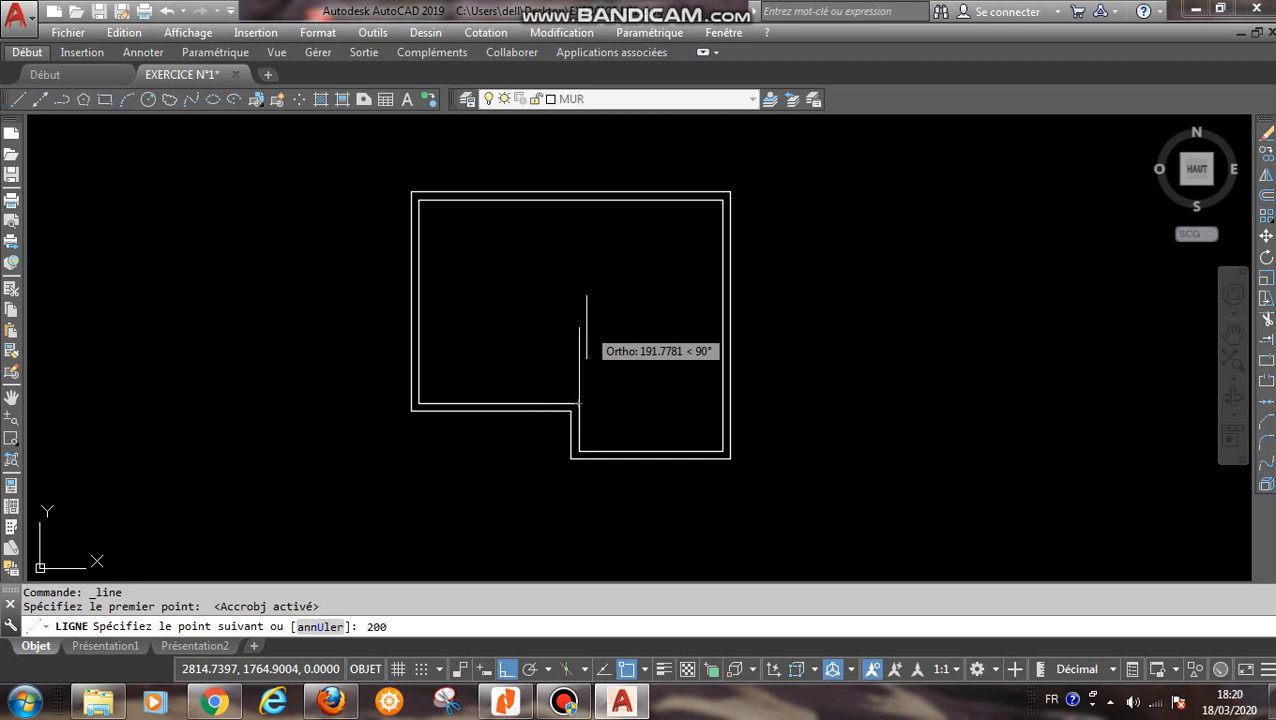
type("200")
key("Return")
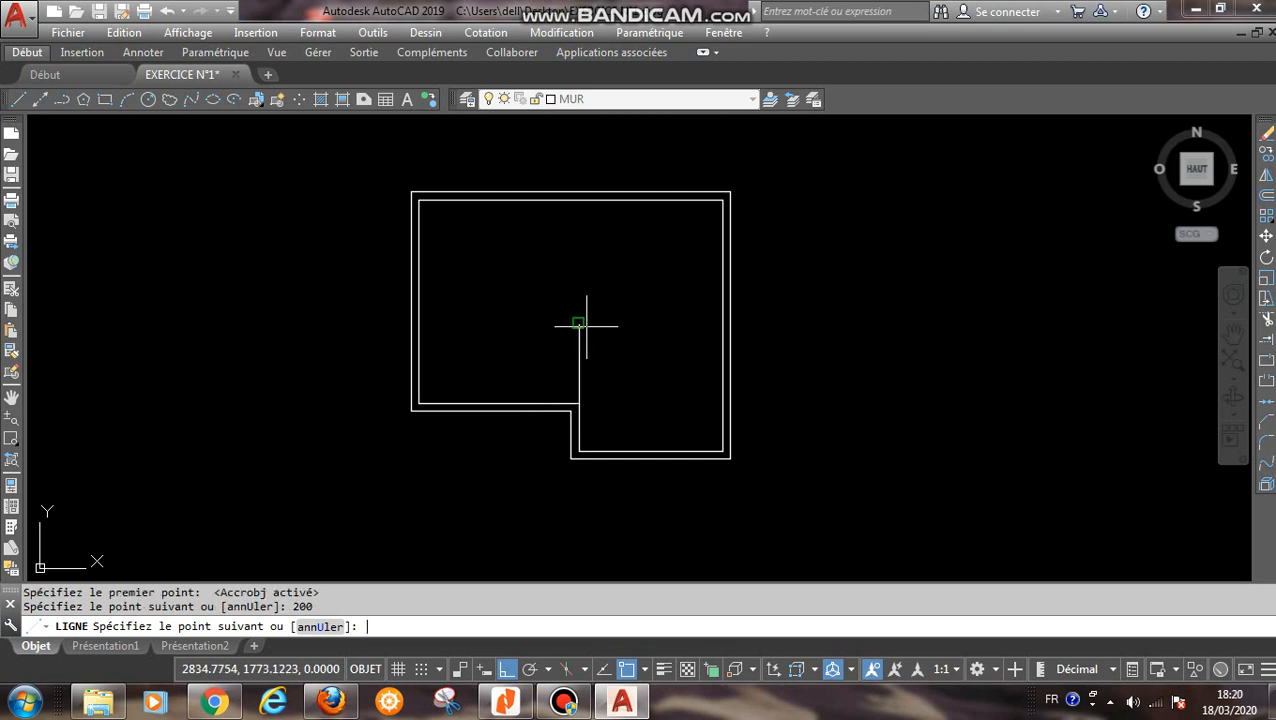
left_click(723, 325)
scroll(712, 360, "up", 4)
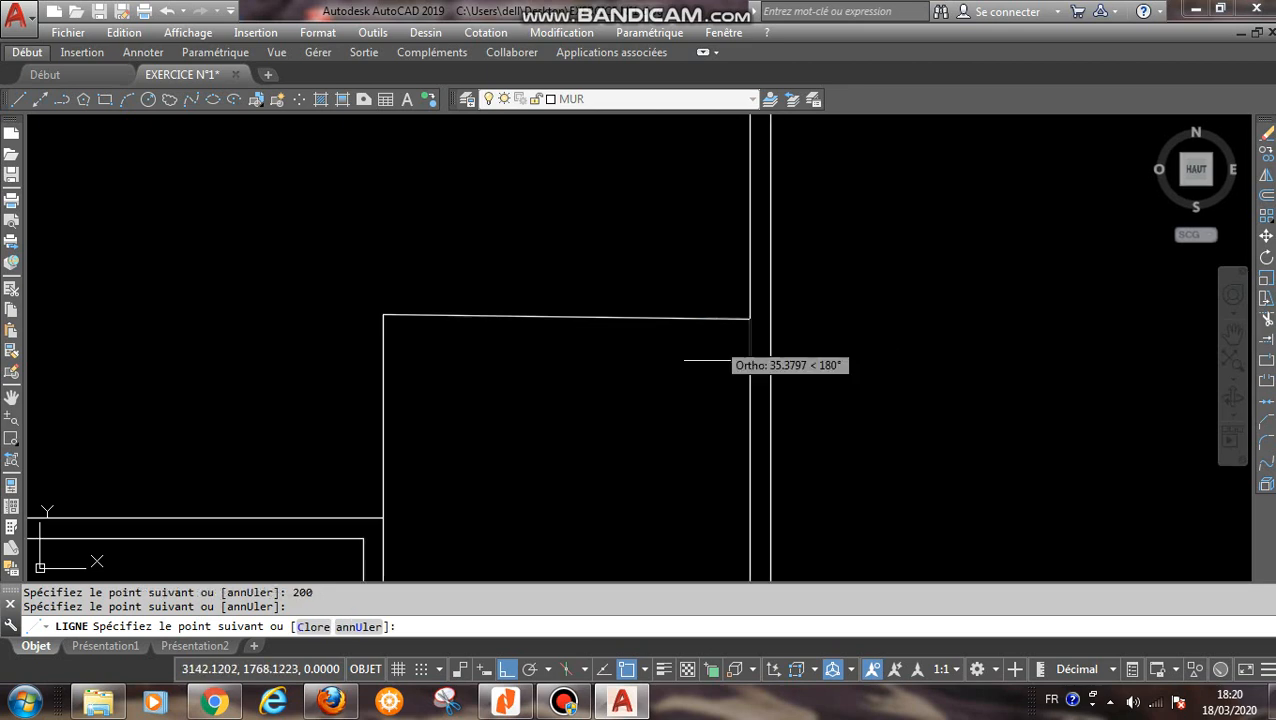
scroll(714, 361, "up", 5)
scroll(714, 361, "down", 3)
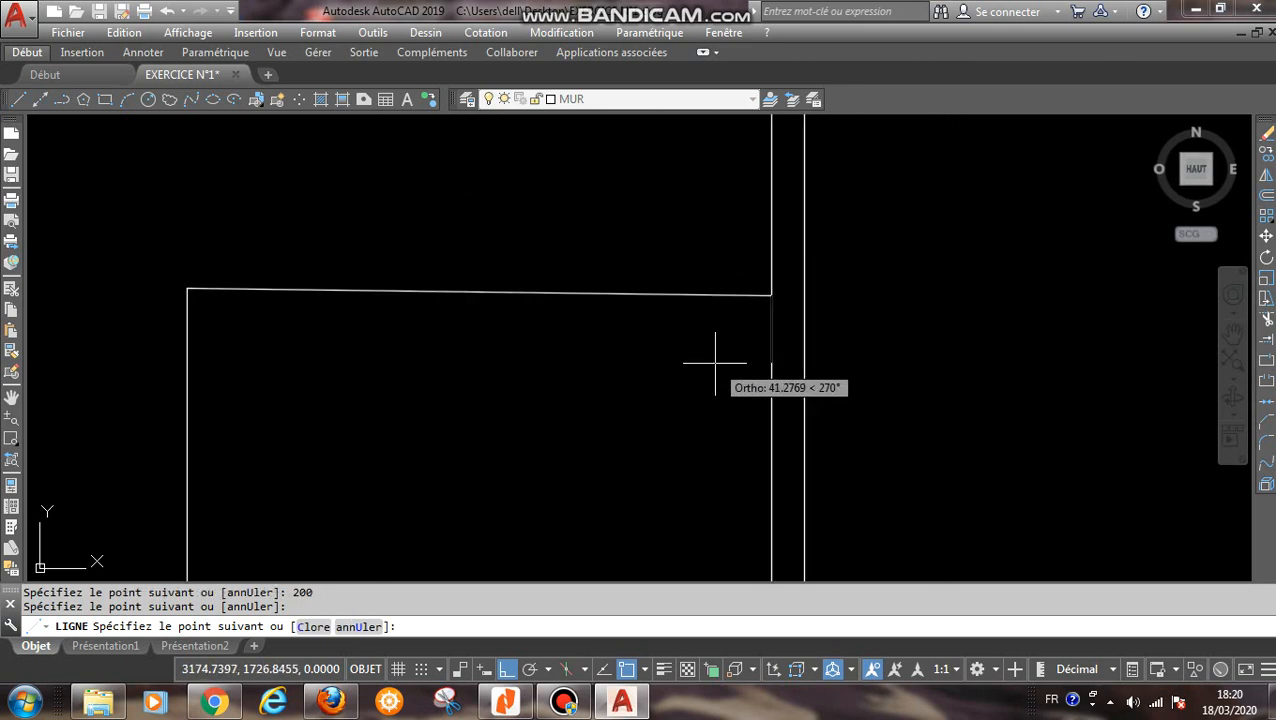
key("Escape")
scroll(714, 361, "down", 5)
scroll(735, 368, "up", 3)
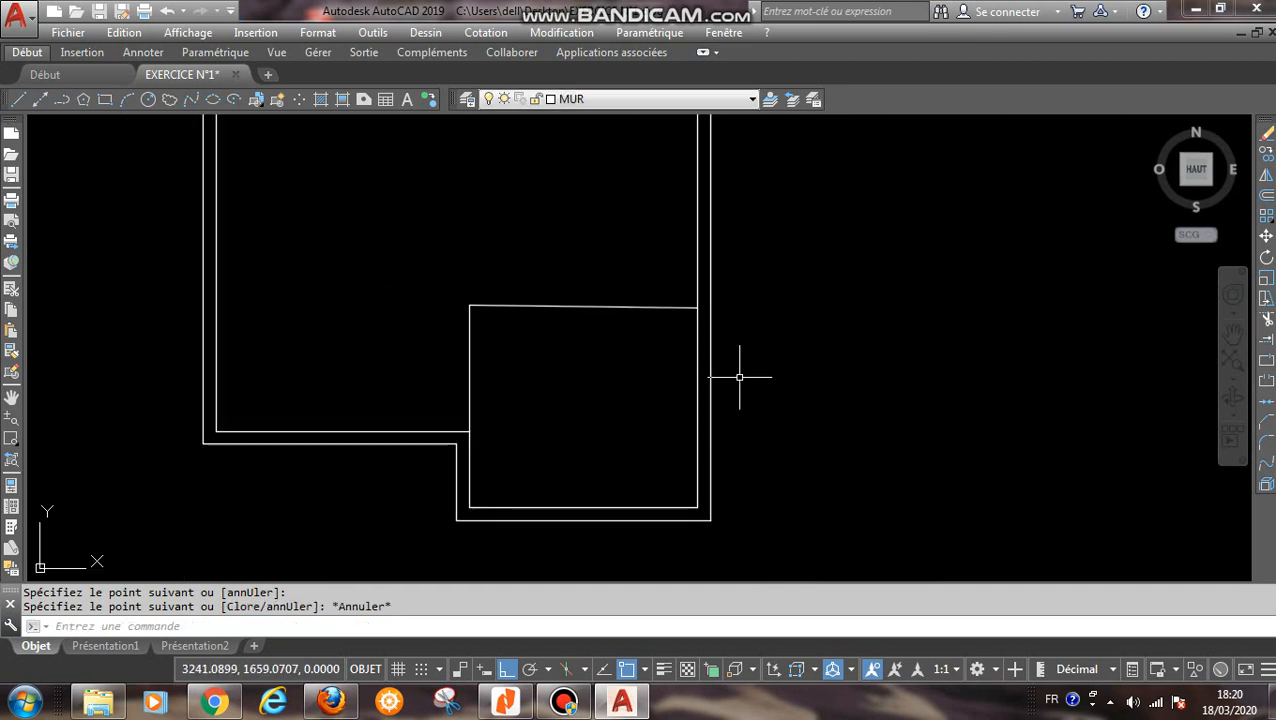
- Draw a line from the inner lower-left corner 10 to the right, continuing straight down to the outer wall line
middle_click_drag(504, 425, 696, 368)
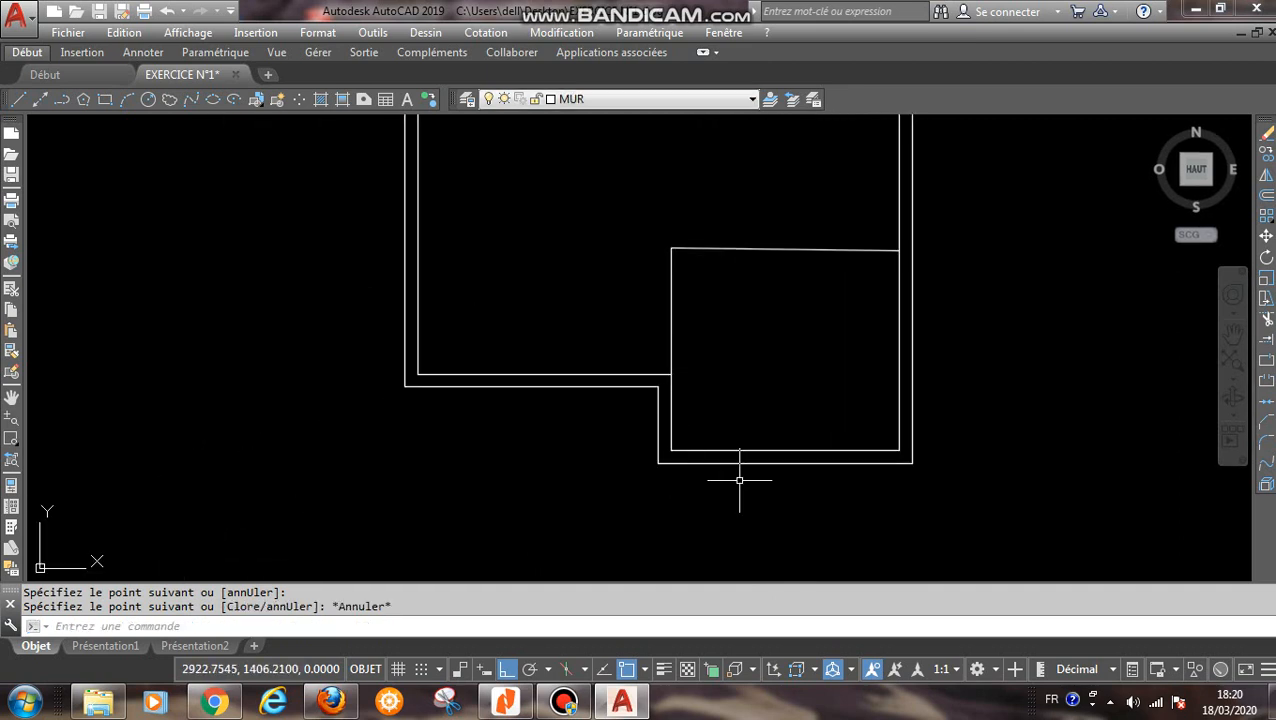
middle_click_drag(738, 479, 734, 458)
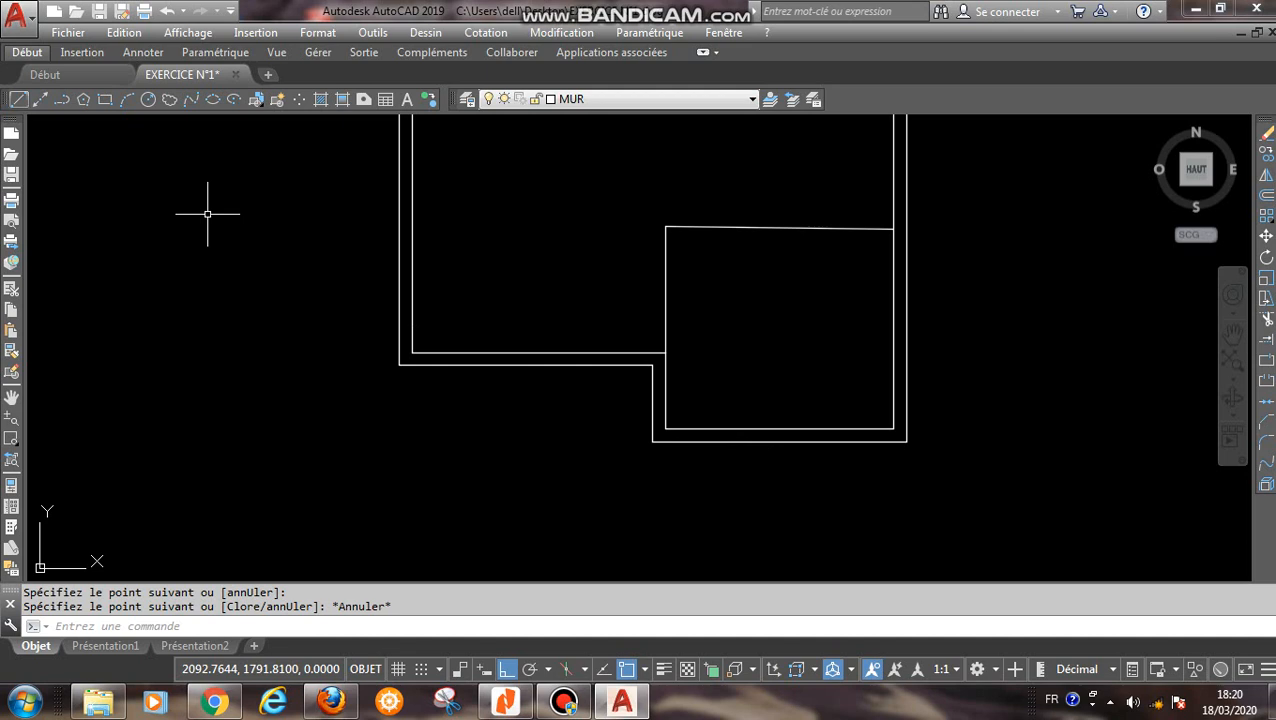
left_click(18, 100)
scroll(458, 402, "up", 2)
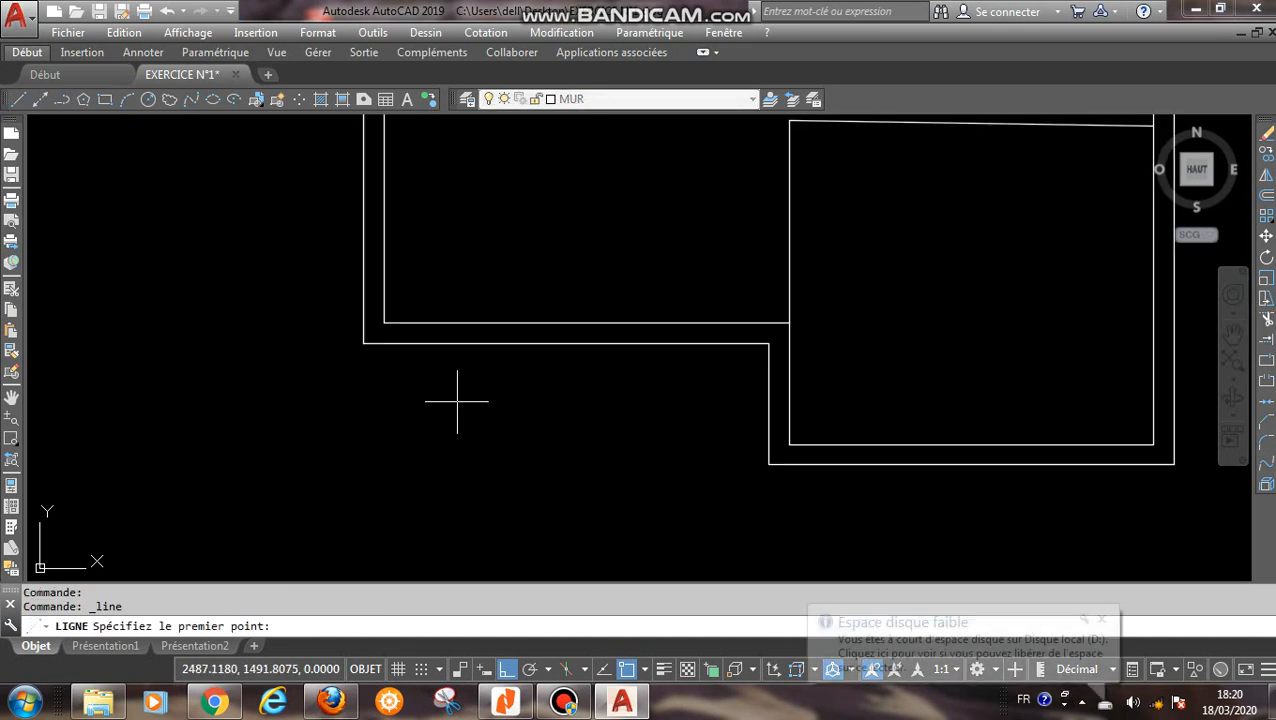
left_click(384, 323)
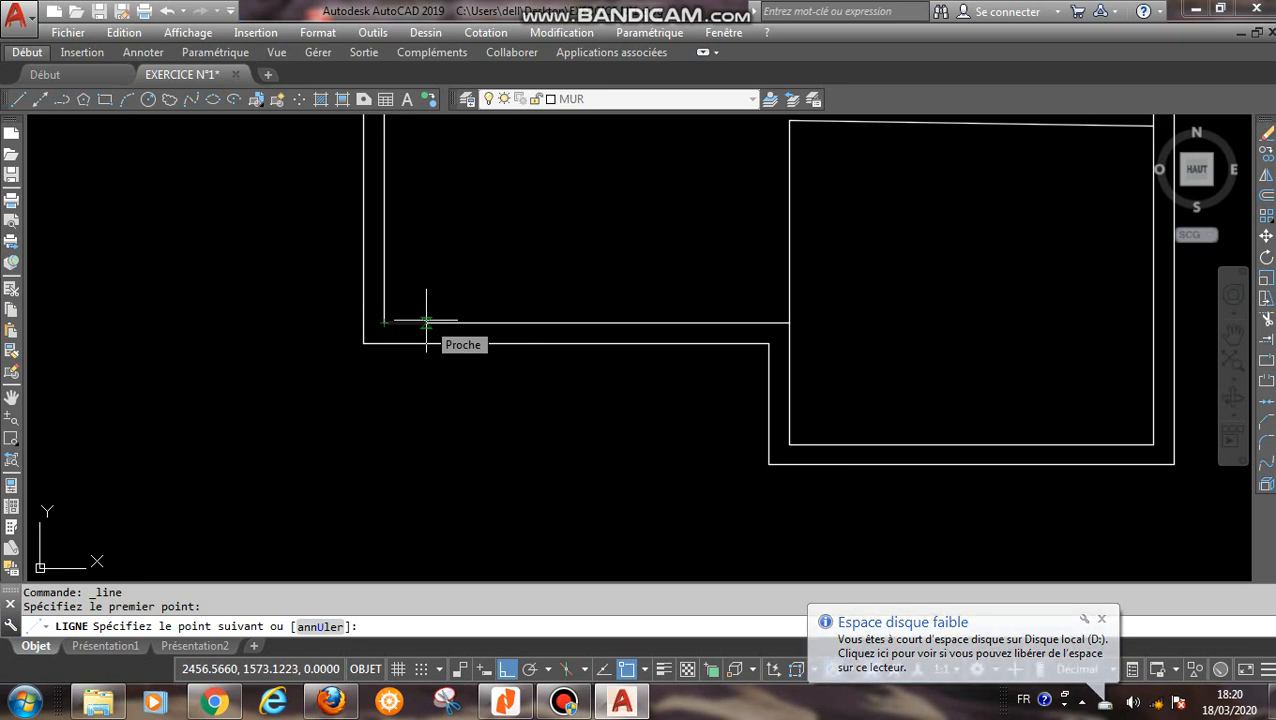
type("10")
key("Return")
scroll(368, 345, "up", 4)
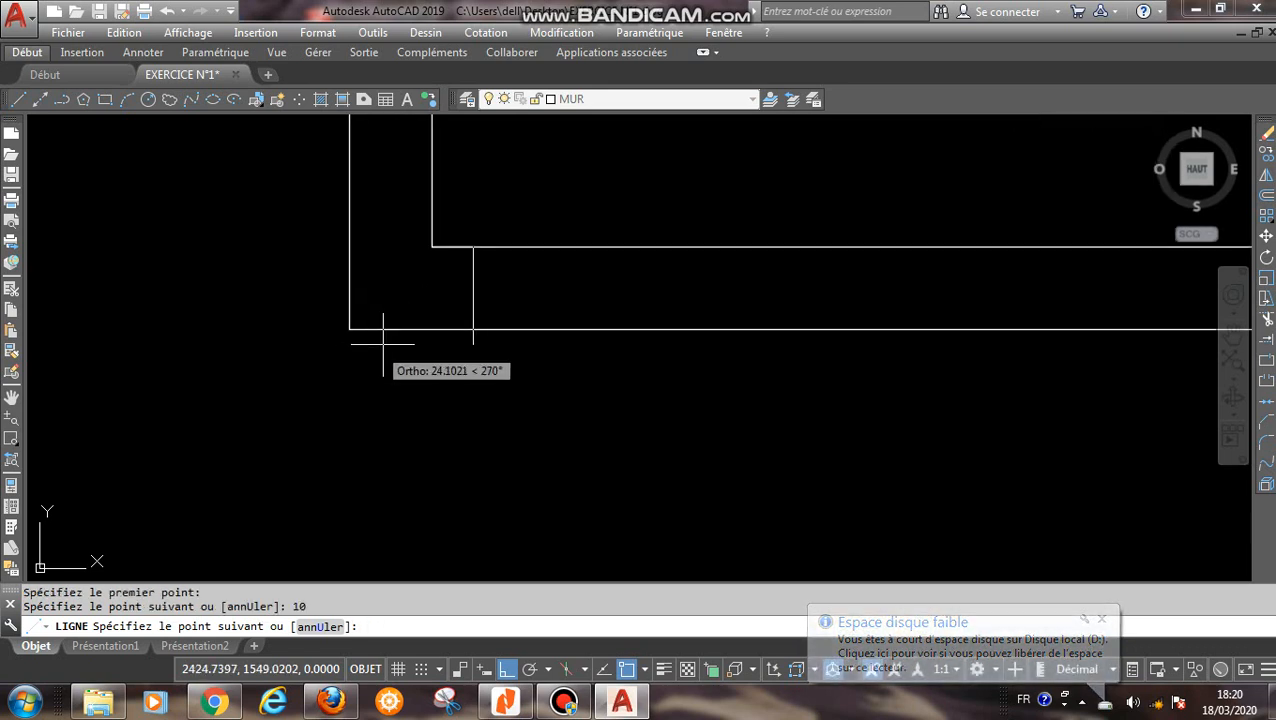
left_click(473, 328)
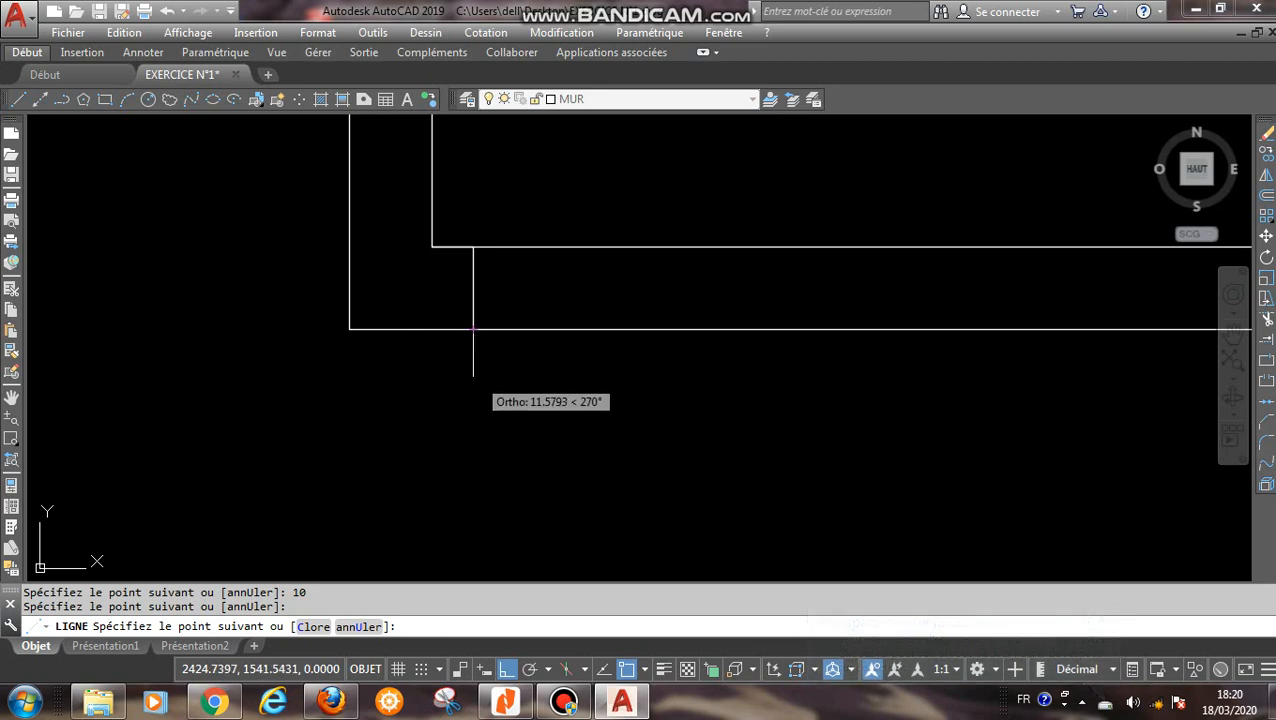
right_click(473, 376)
left_click(527, 391)
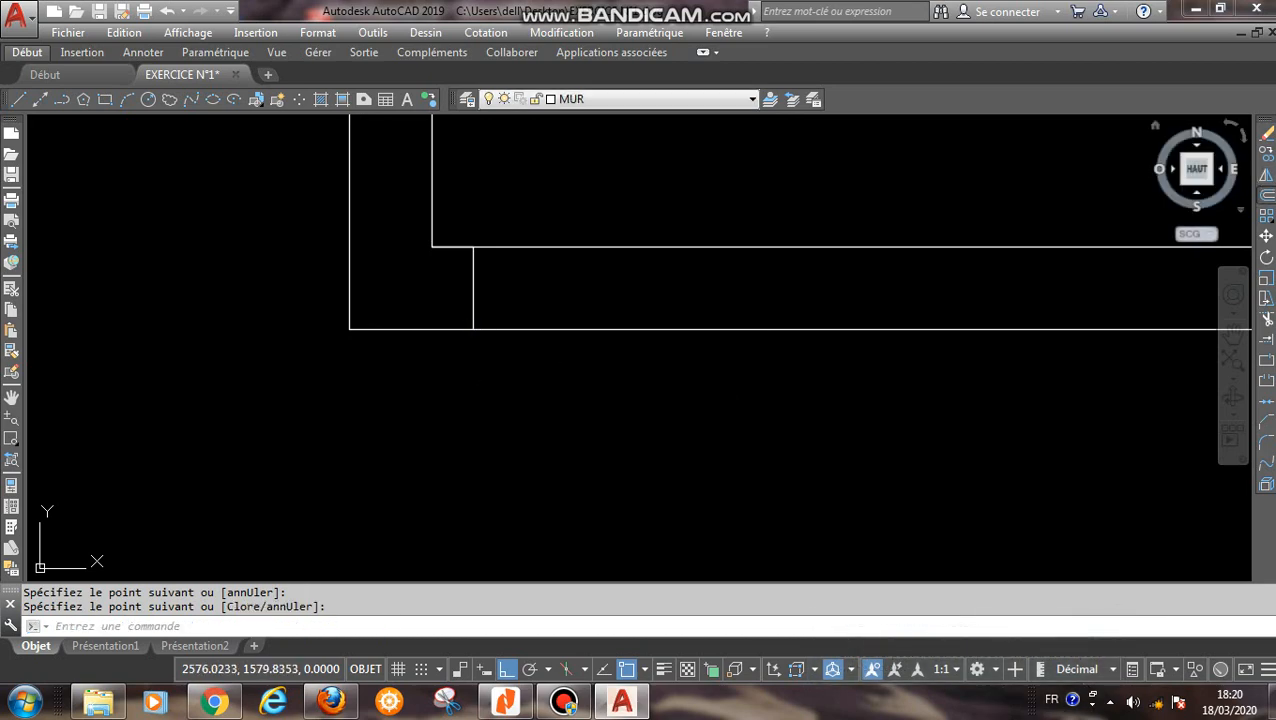
- Offset the short vertical line across the lower-left wall by 120 to the right
left_click(1266, 188)
type("12")
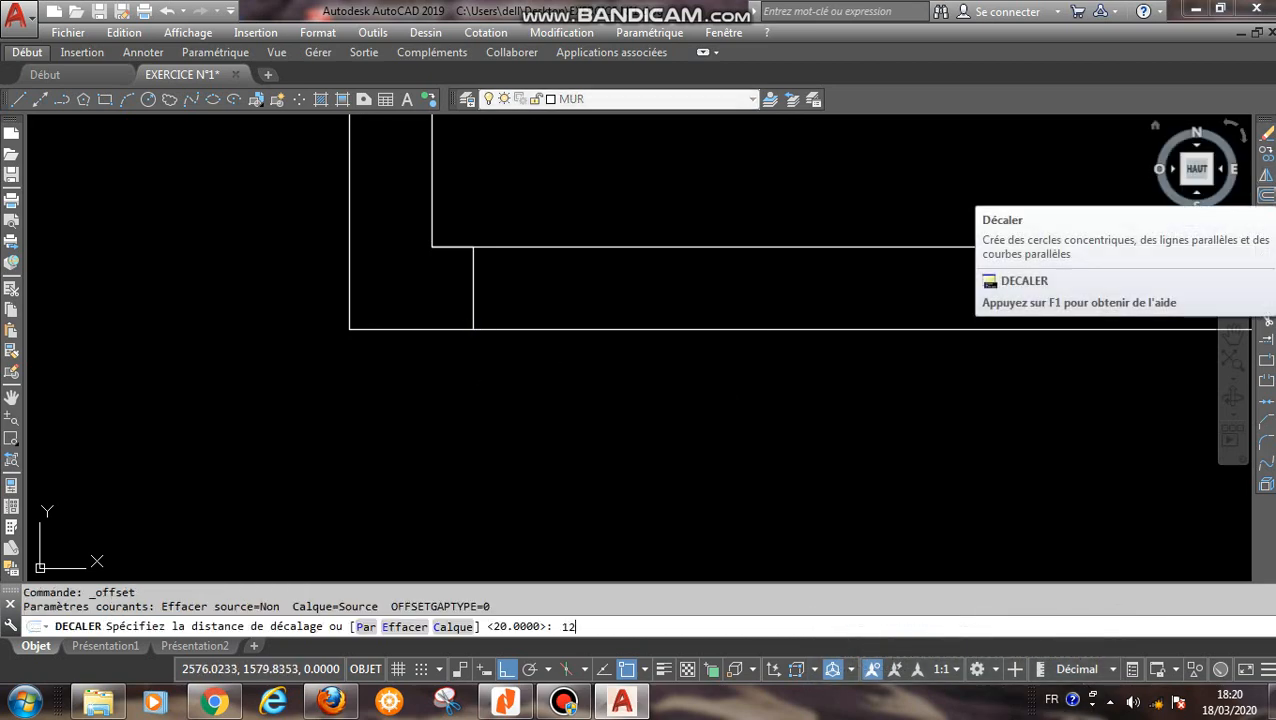
key("BackSpace")
key("BackSpace")
key("BackSpace")
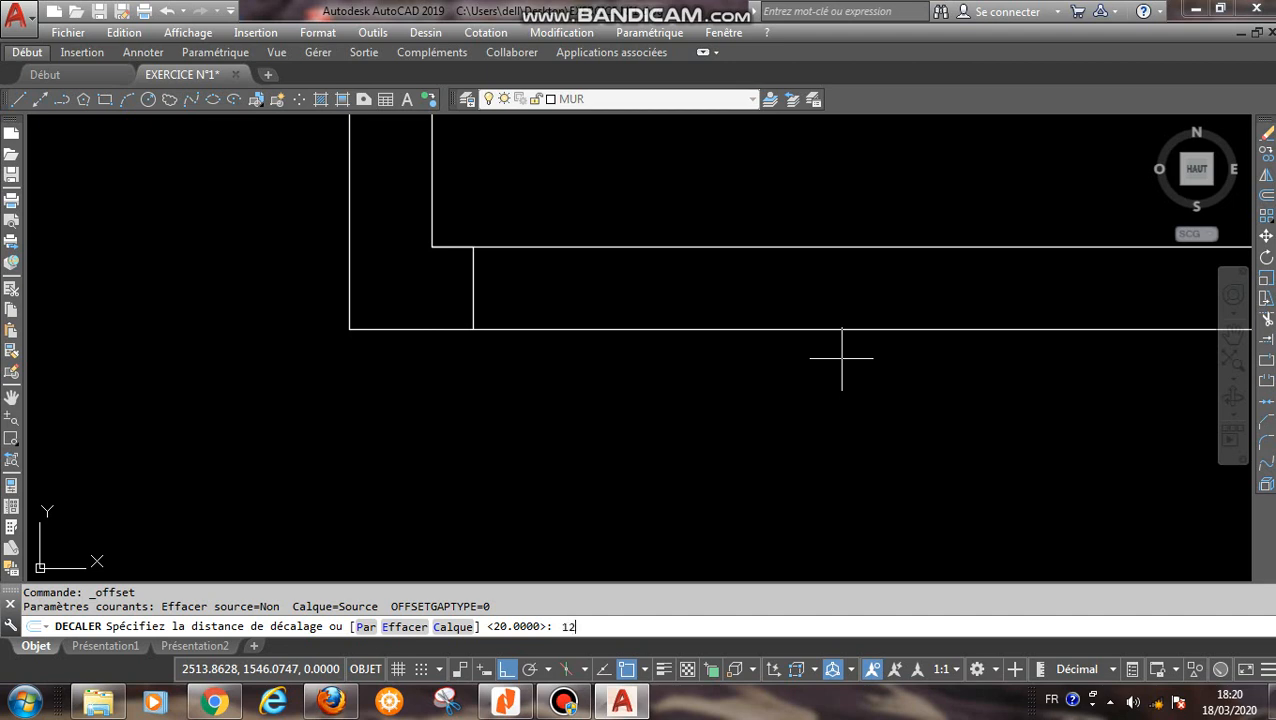
key("Return")
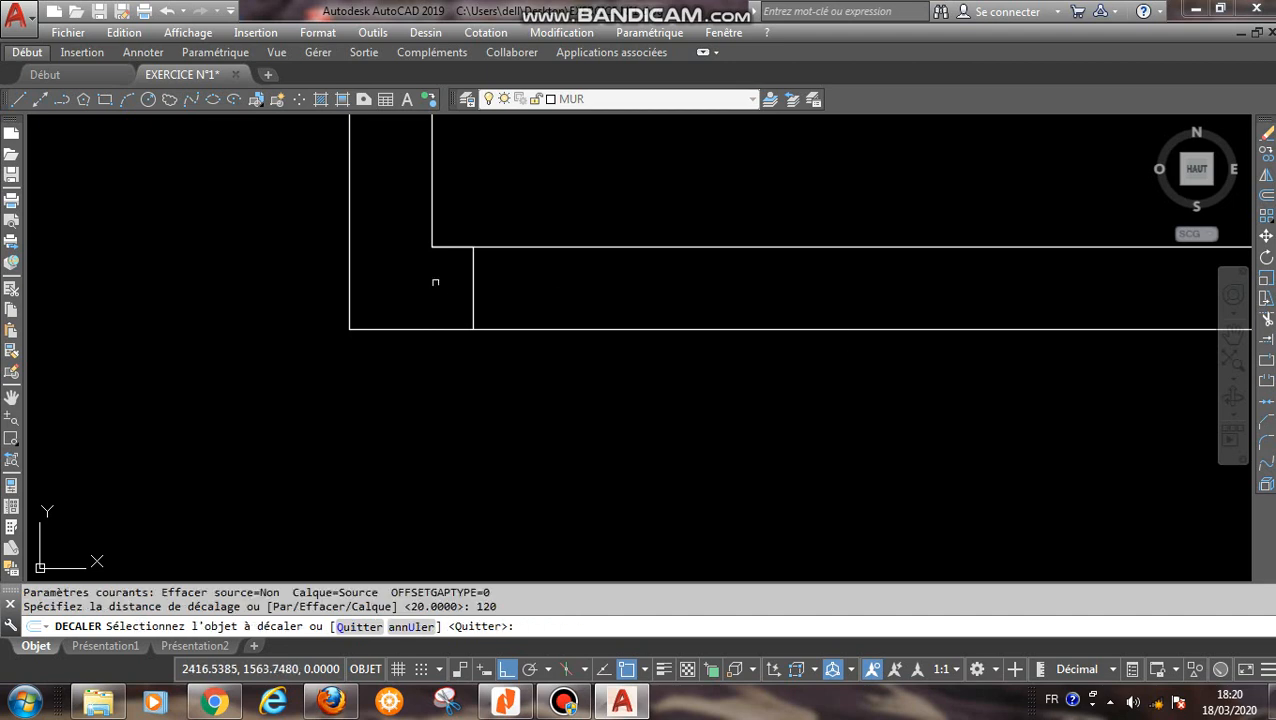
left_click(474, 287)
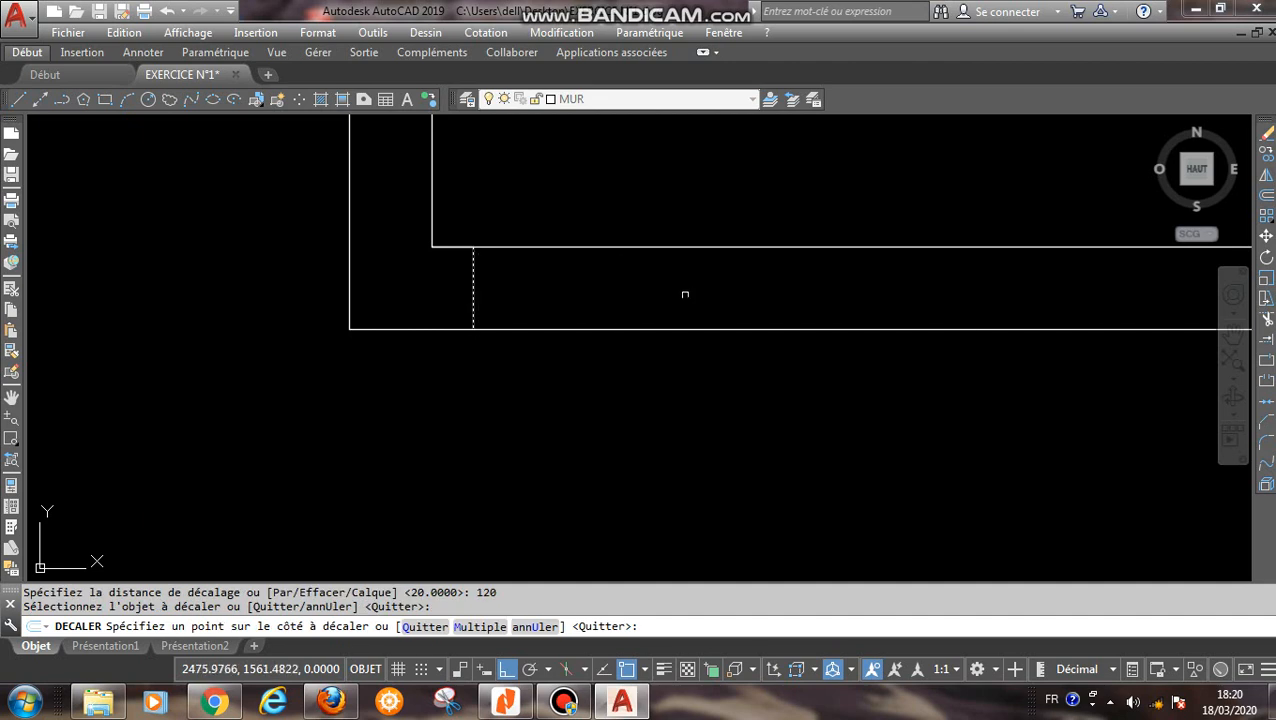
left_click(712, 293)
right_click(711, 290)
left_click(762, 308)
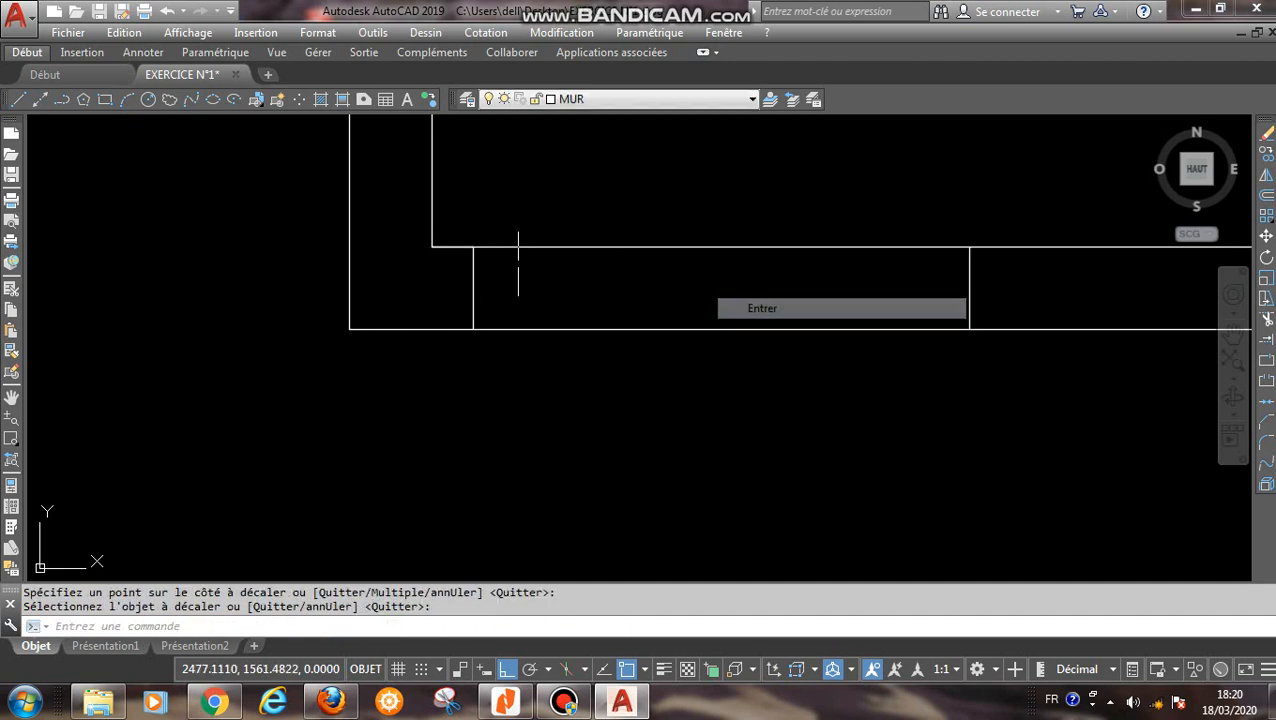
- Erase the 10-long helper segment lying on the inner wall line beside the lower-left corner
left_click(384, 210)
left_click(505, 268)
key("Delete")
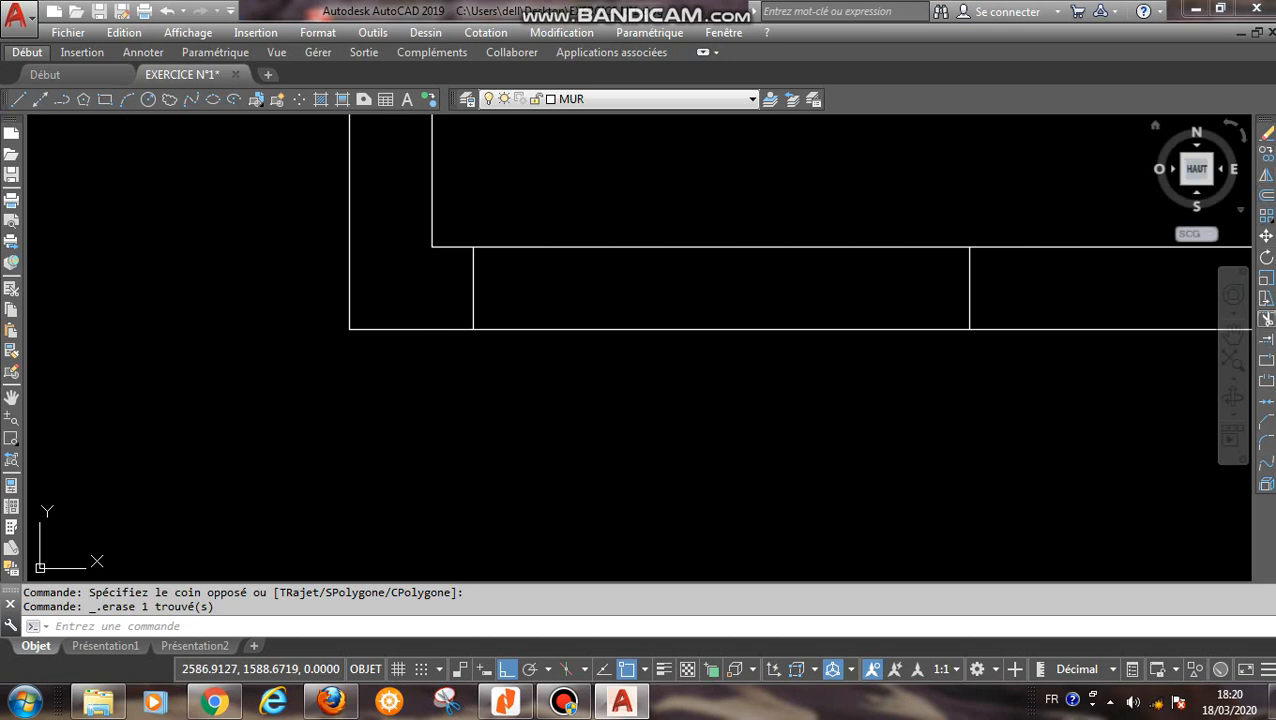
- Trim the inner and outer wall lines between the two short vertical lines to open the lower-left wall
left_click(1266, 318)
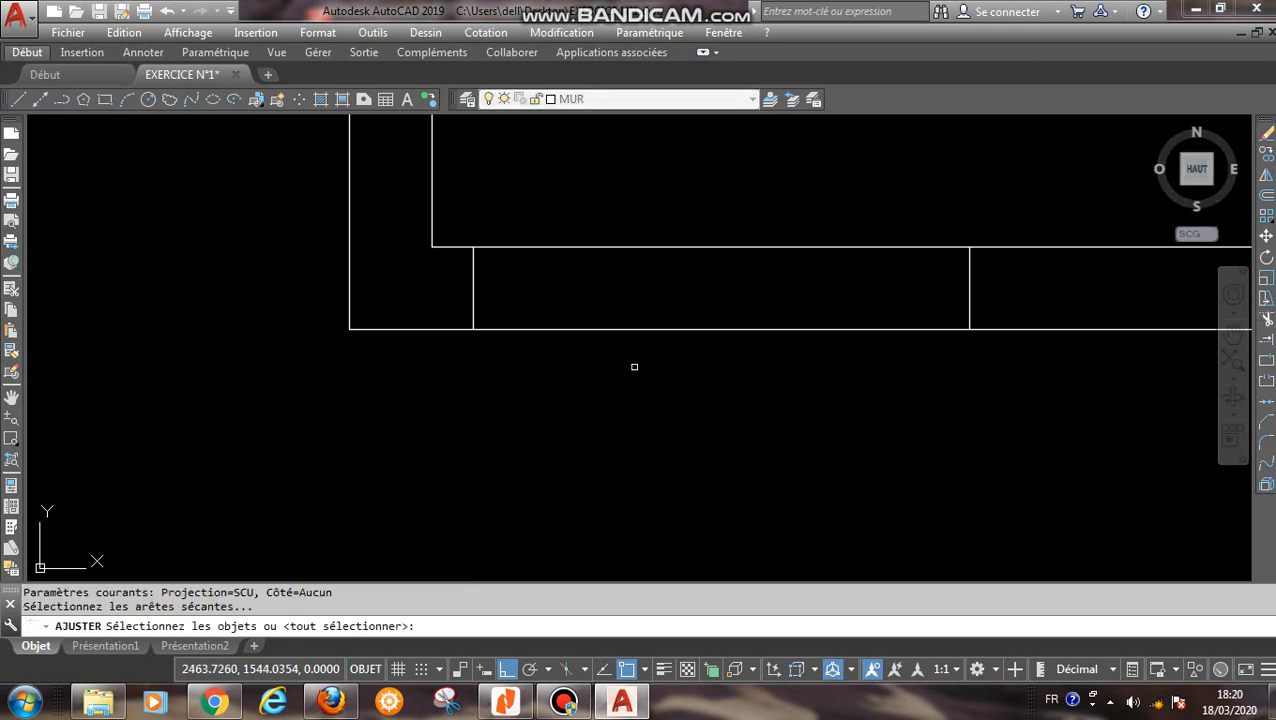
key("Return")
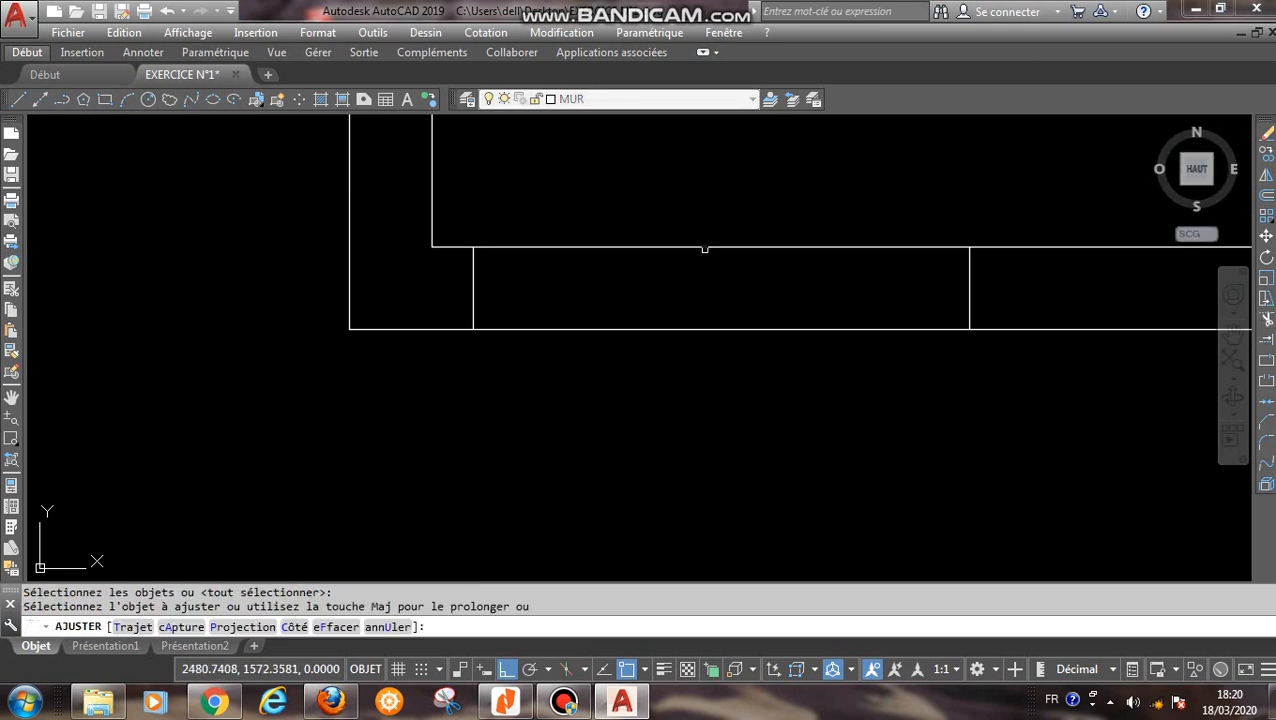
left_click(704, 250)
left_click(700, 238)
left_click(708, 320)
left_click(692, 370)
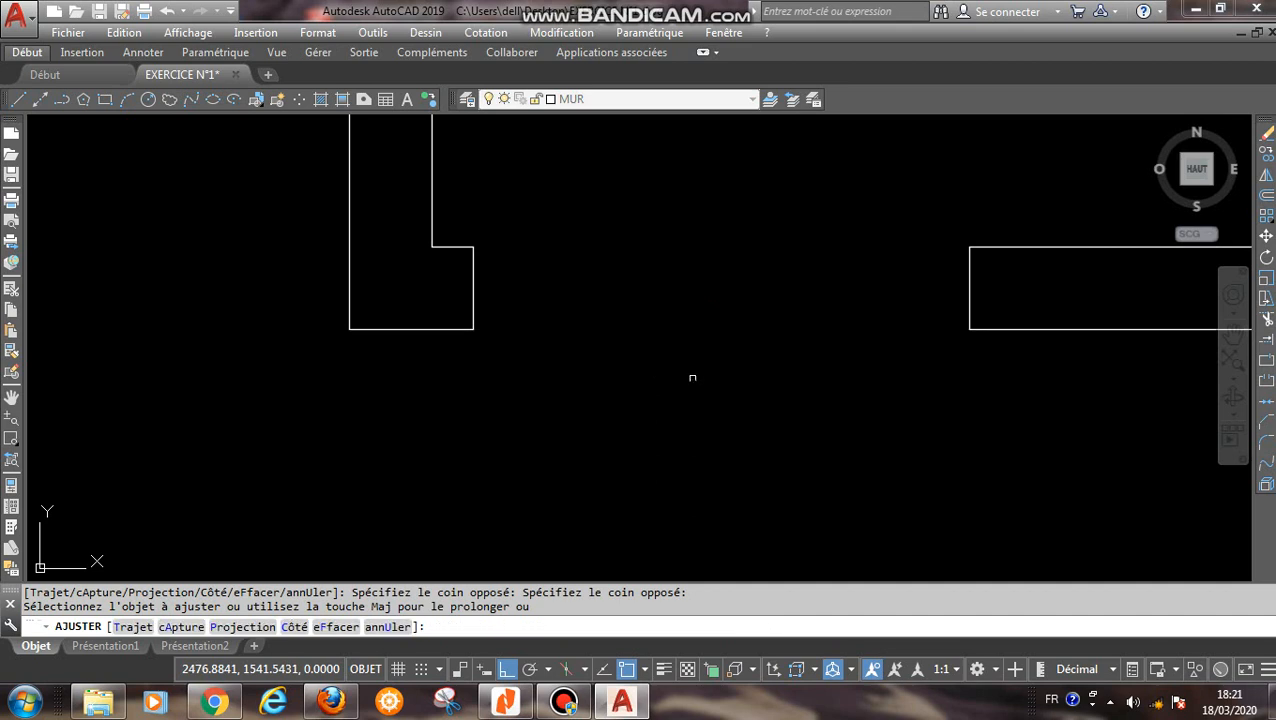
scroll(800, 421, "down", 5)
middle_click_drag(800, 421, 420, 429)
right_click(558, 401)
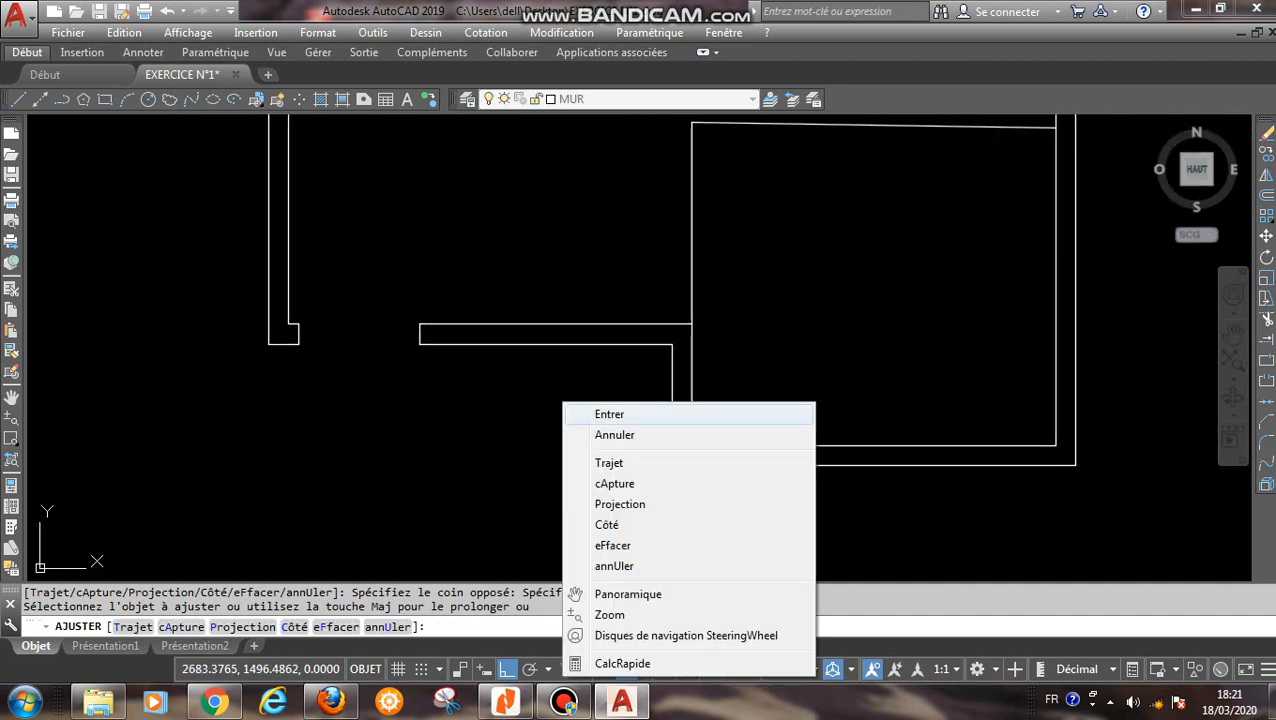
left_click(600, 413)
- Draw a line from the outer corner beside the projecting lower-right room 10 to the left, continuing straight up to the inner wall line
left_click(19, 99)
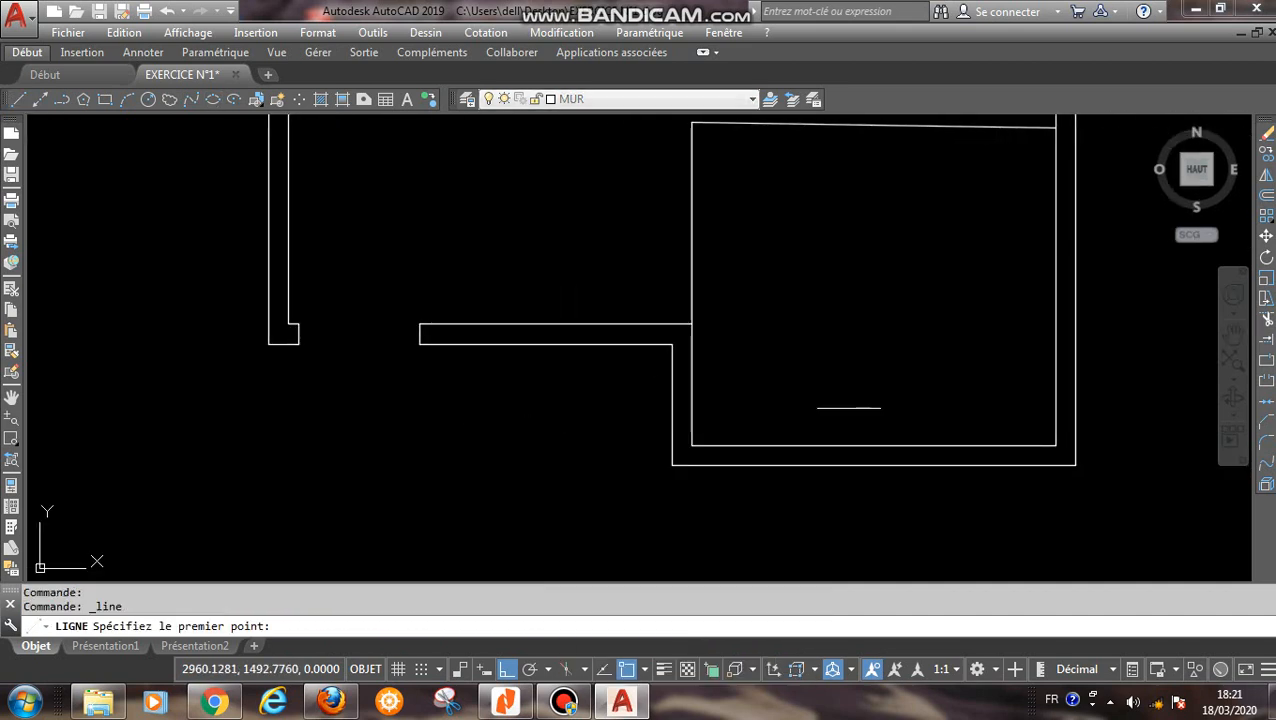
scroll(669, 345, "up", 2)
left_click(671, 337)
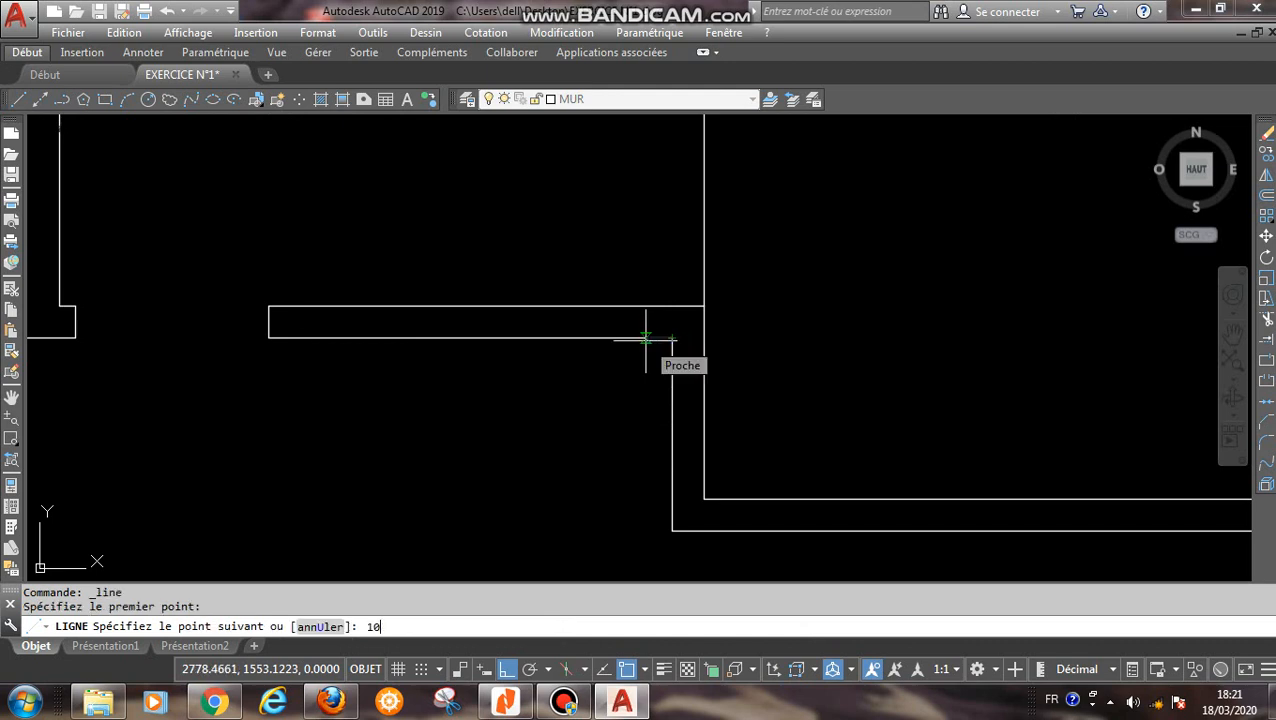
type("10")
key("Return")
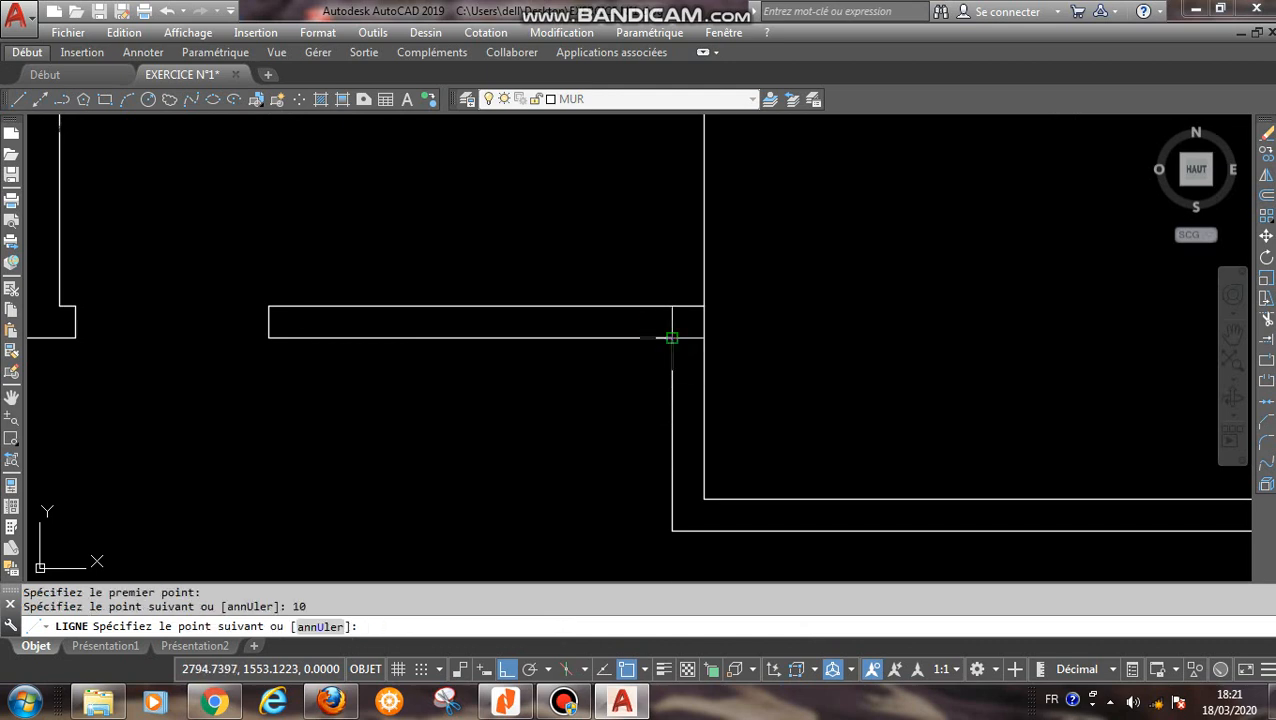
scroll(669, 336, "up", 2)
left_click(649, 290)
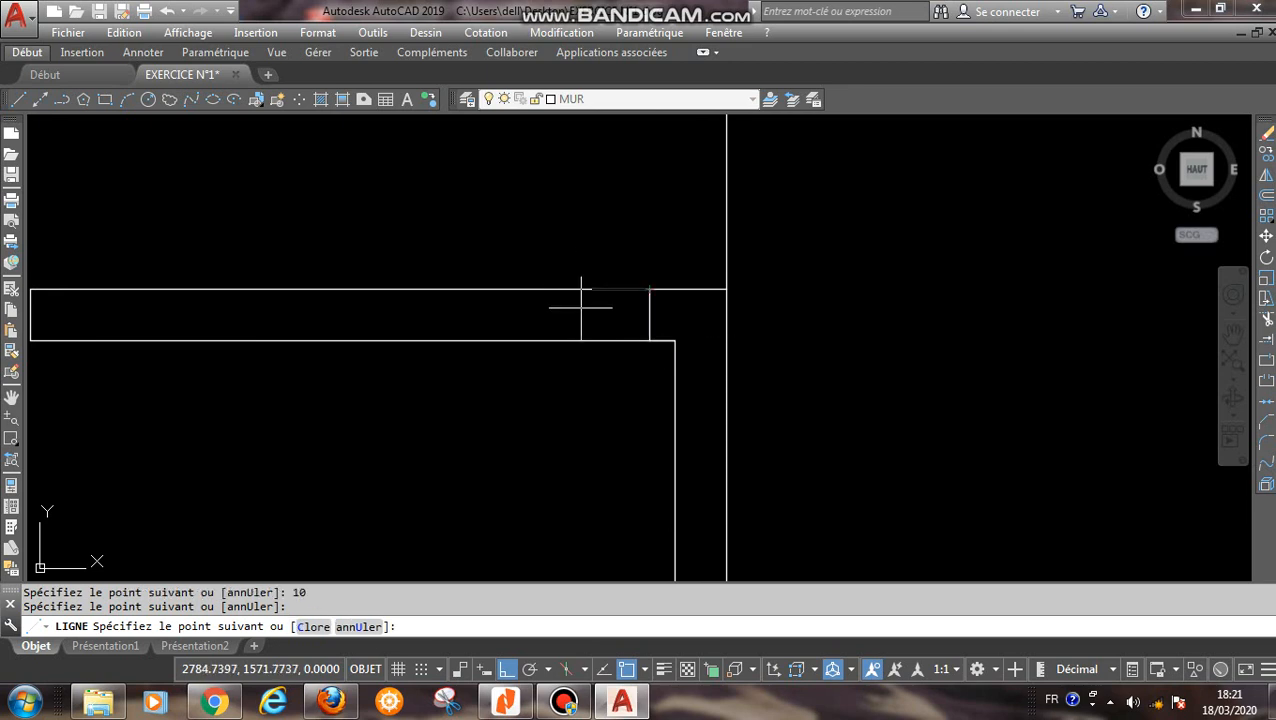
right_click(558, 230)
left_click(575, 242)
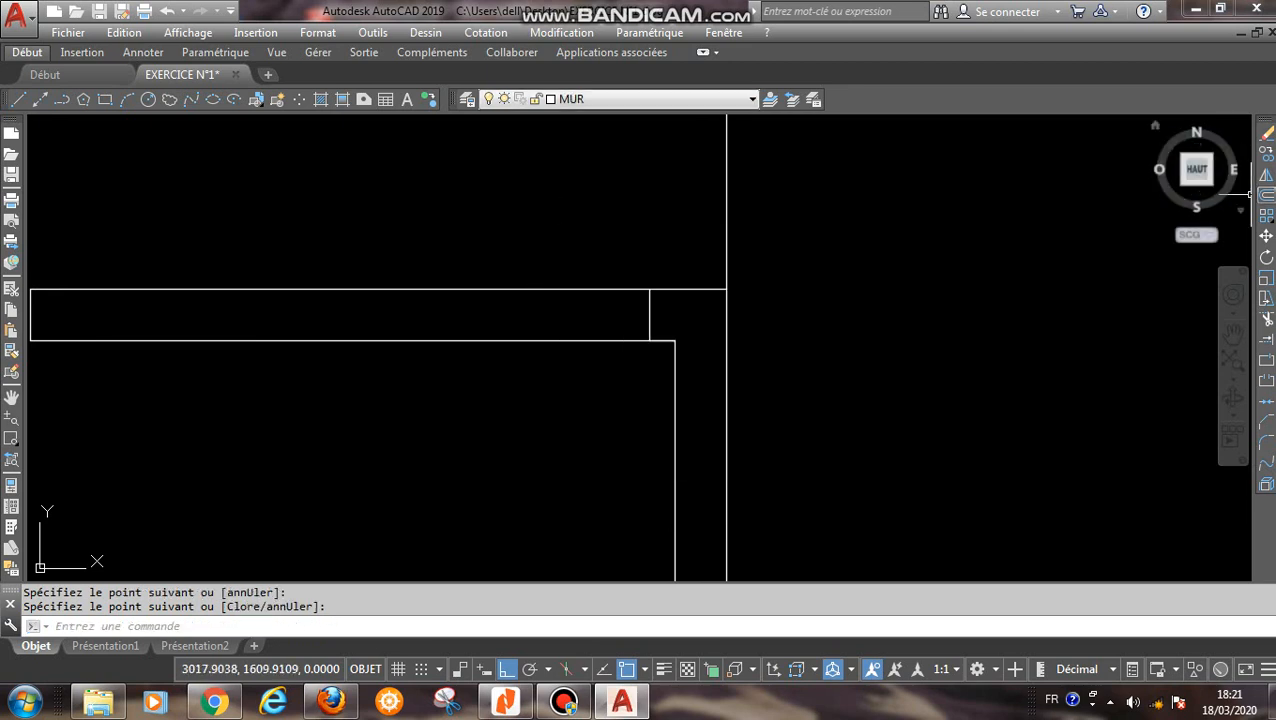
- Offset the short vertical line across the wall beside the projecting room by 200 to the left
left_click(1266, 195)
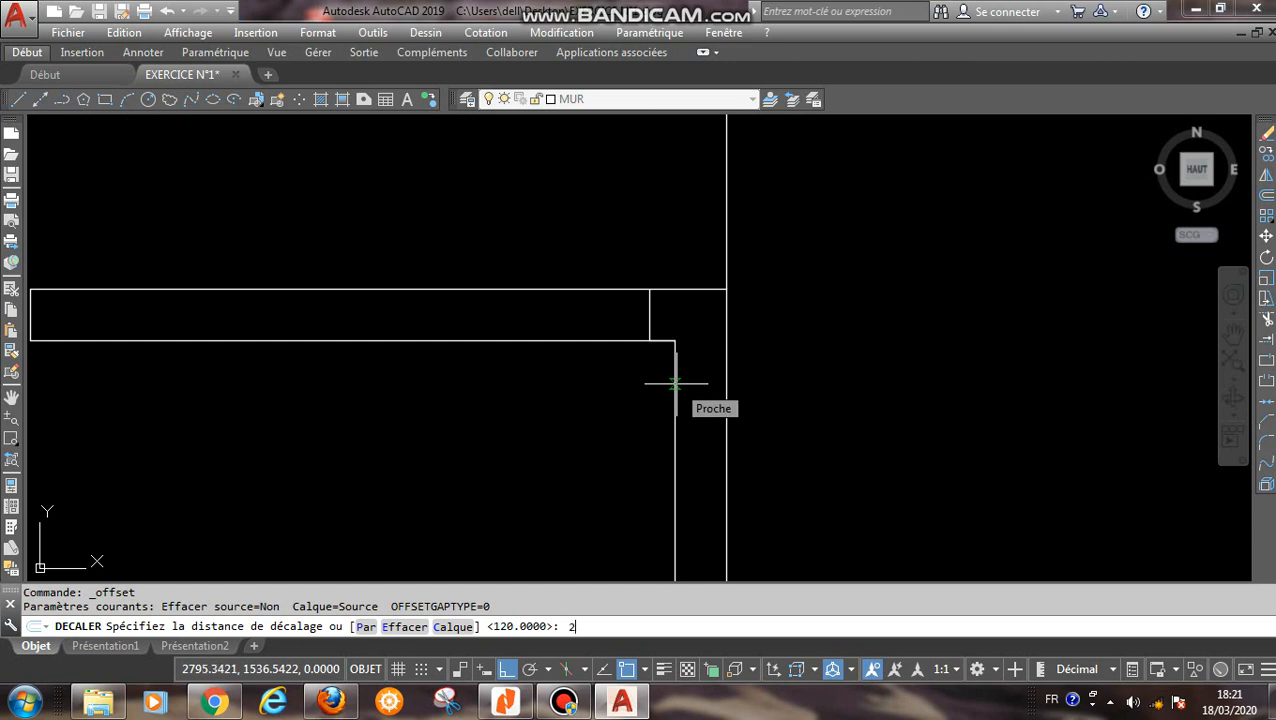
key("Return")
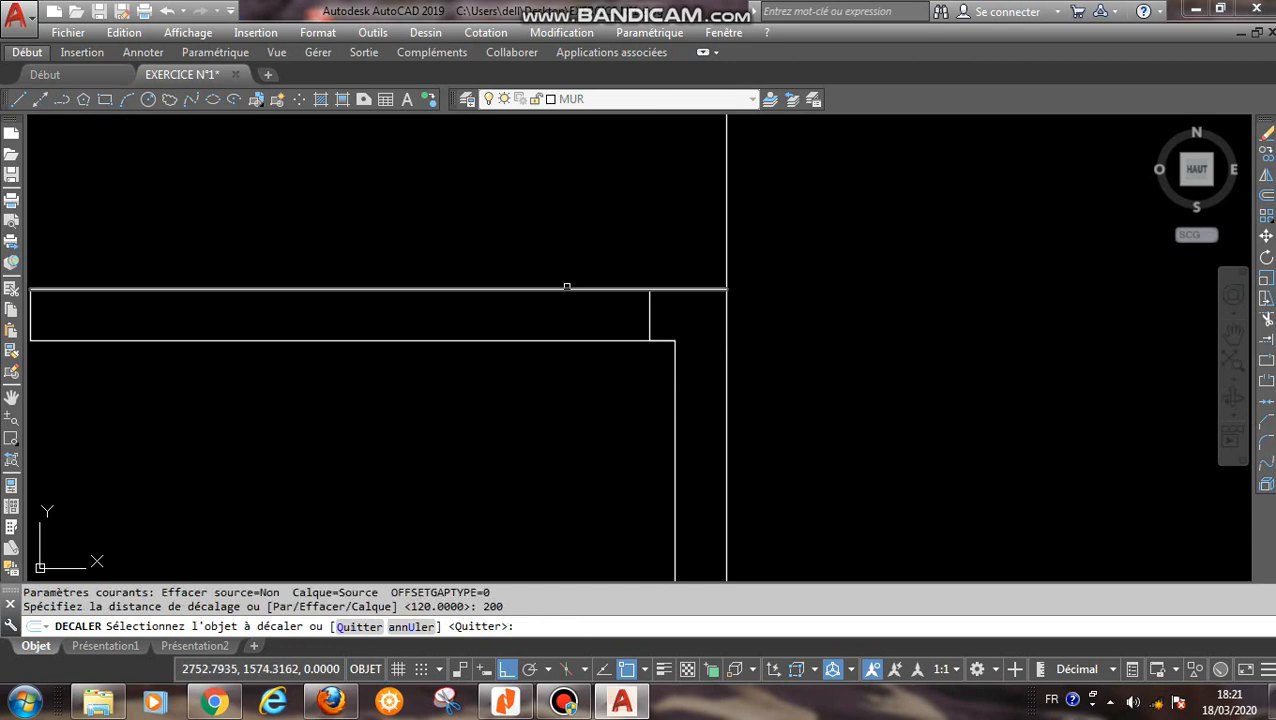
left_click(650, 308)
left_click(362, 305)
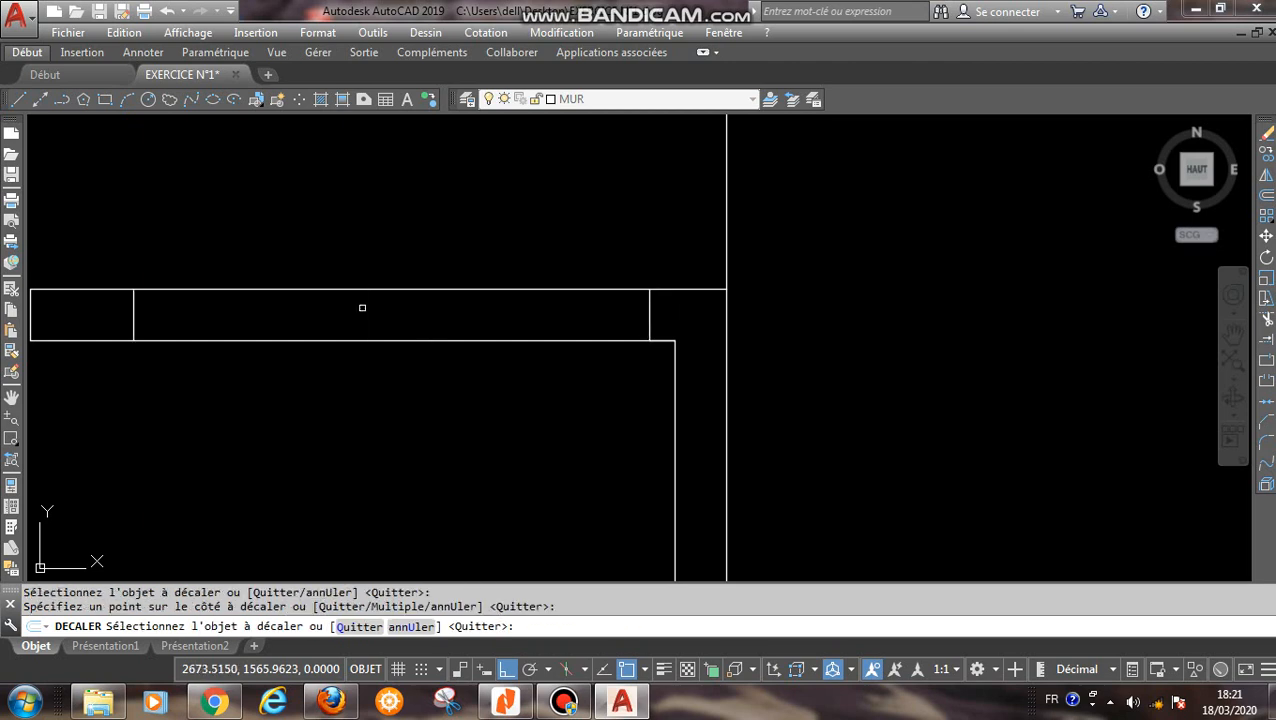
right_click(362, 306)
left_click(432, 323)
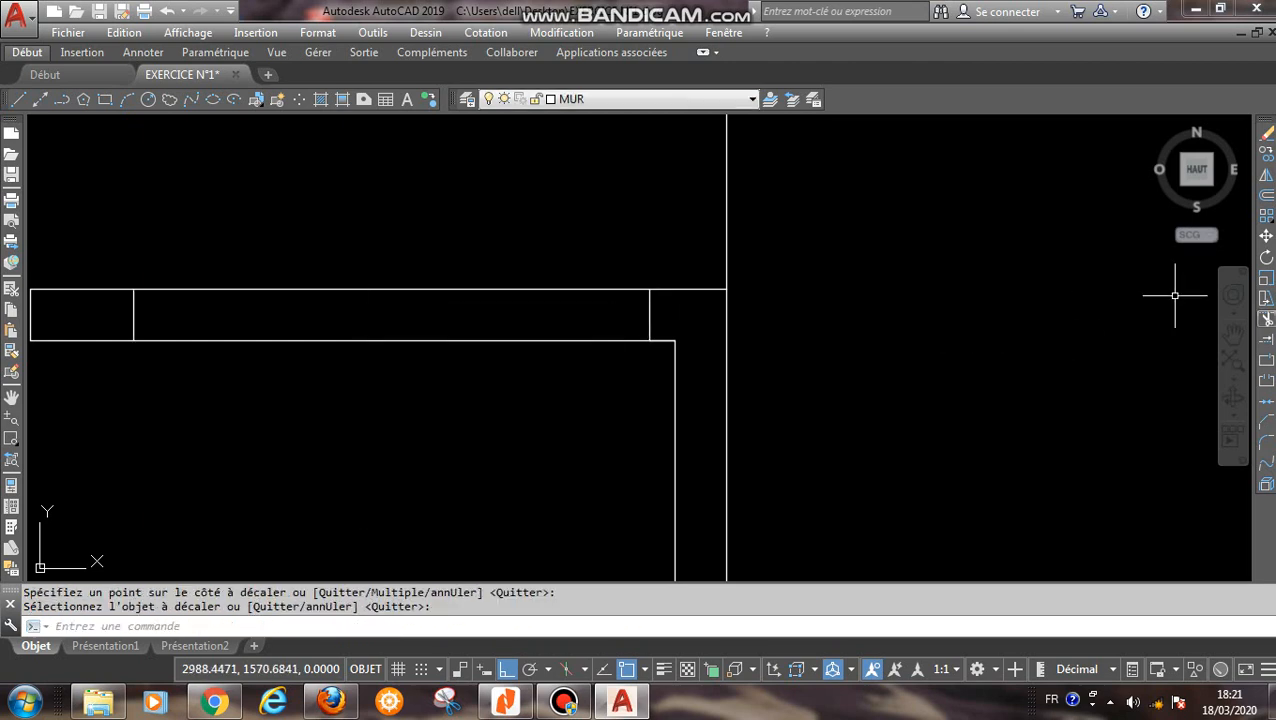
- Trim the inner and outer wall lines between the two short vertical lines to open the 200-wide bay
type("aj")
key("Return")
key("Return")
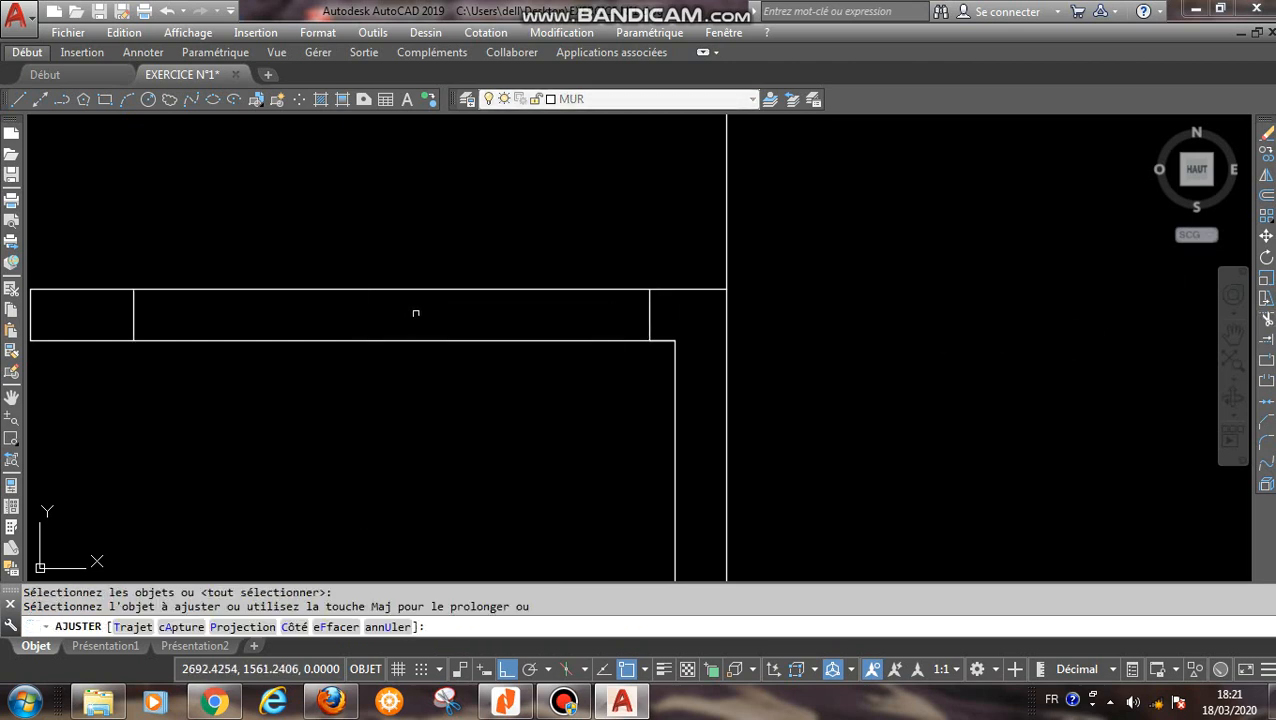
left_click(444, 259)
left_click(390, 415)
right_click(391, 415)
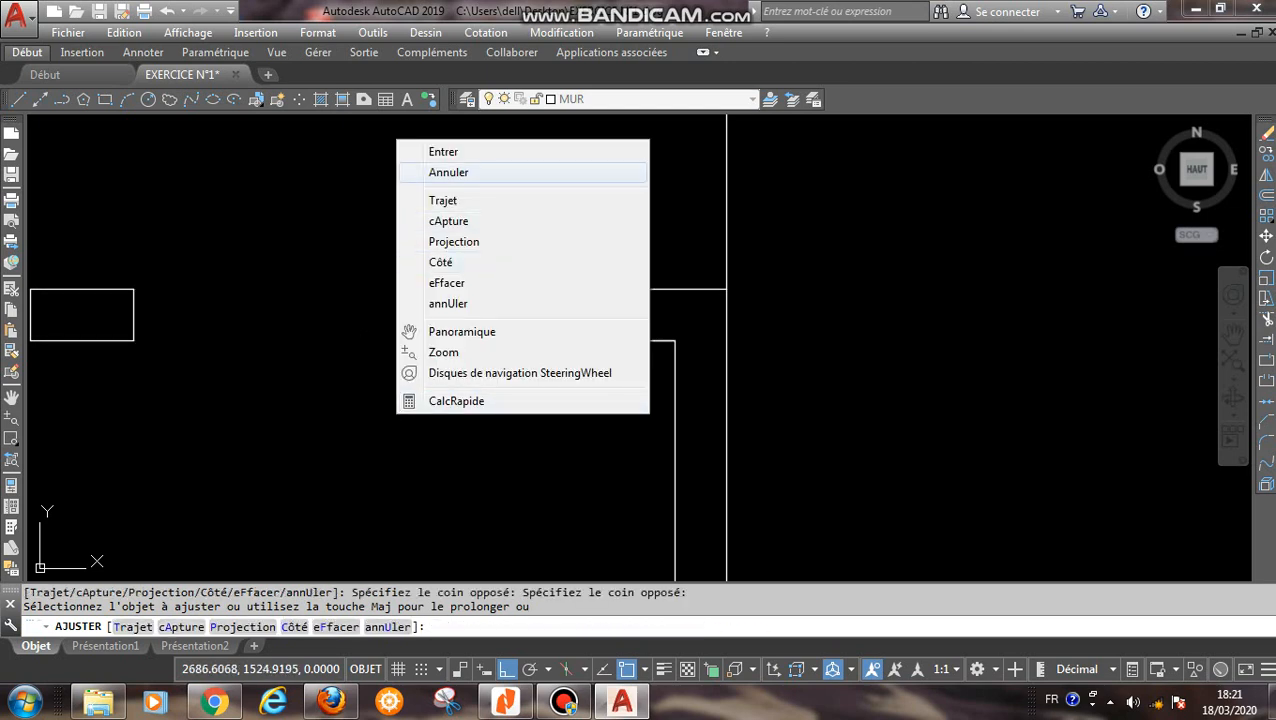
left_click(443, 151)
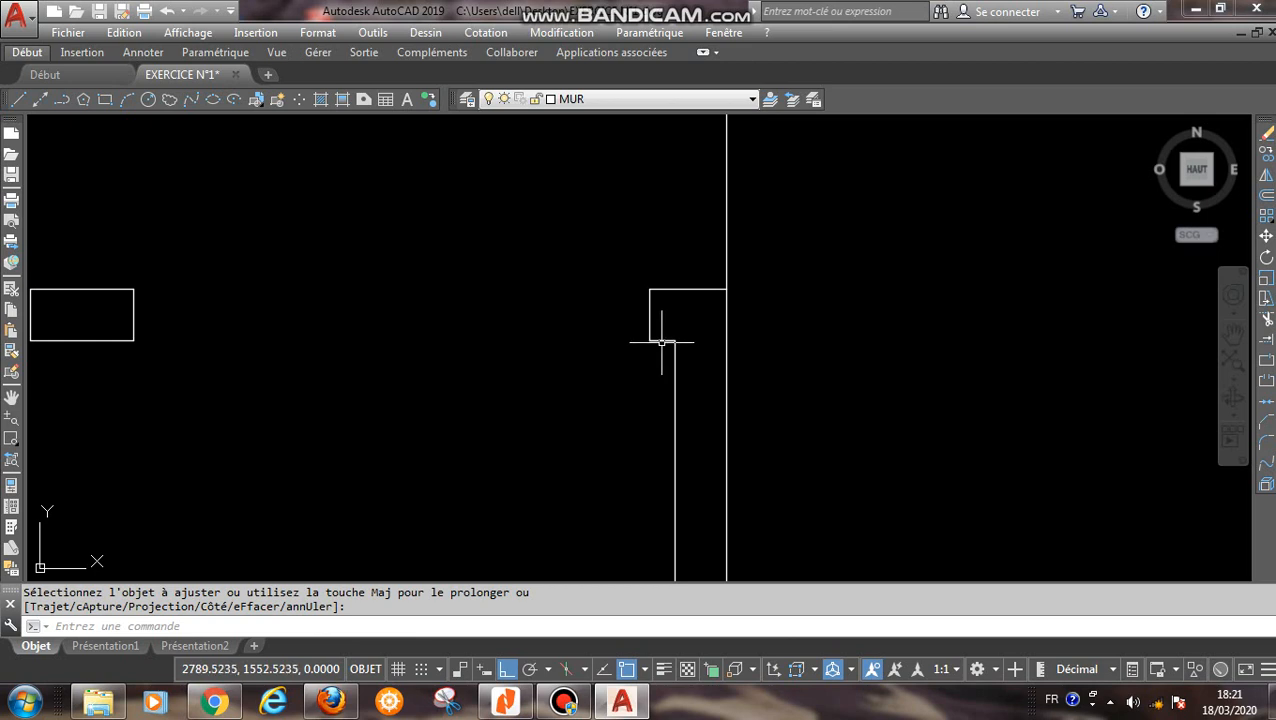
- Erase the 10-long helper segment on the outer wall line beside the projecting room's corner
left_click(661, 341)
key("Delete")
scroll(645, 387, "down", 4)
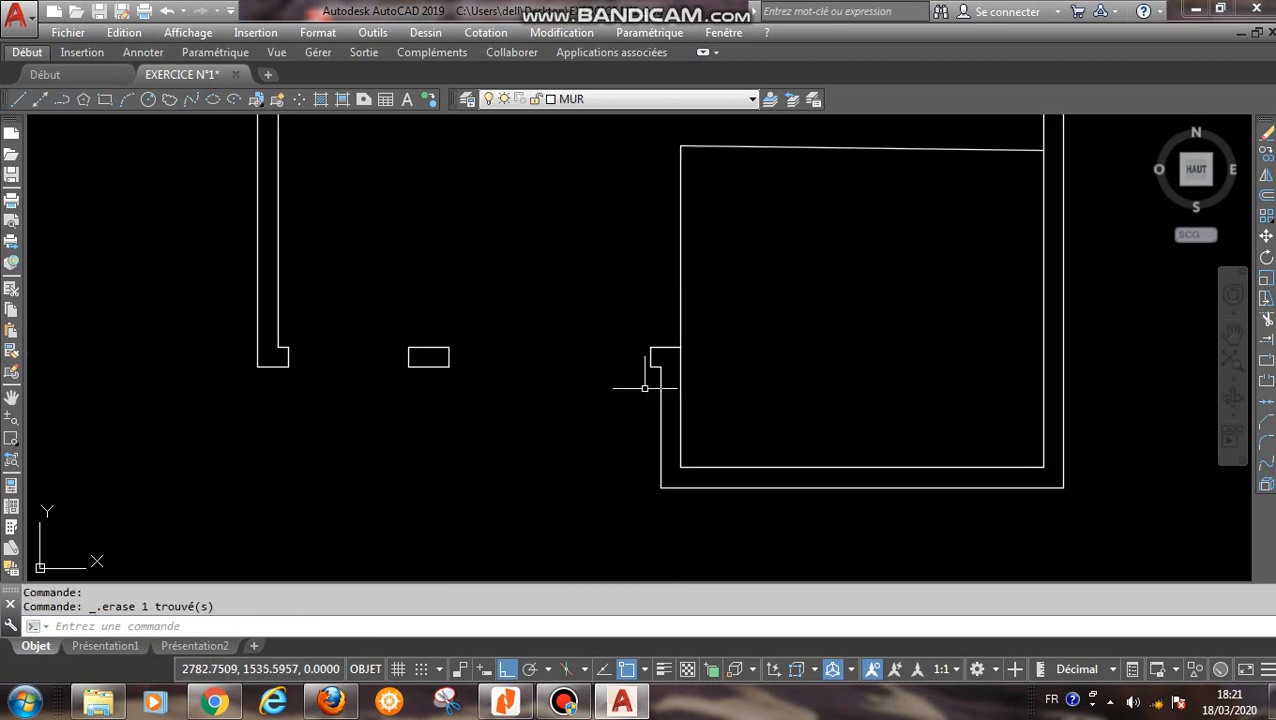
- Draw a vertical line across the lower-right room's bottom wall, from the outer line's midpoint to the inner line
middle_click_drag(865, 491, 719, 420)
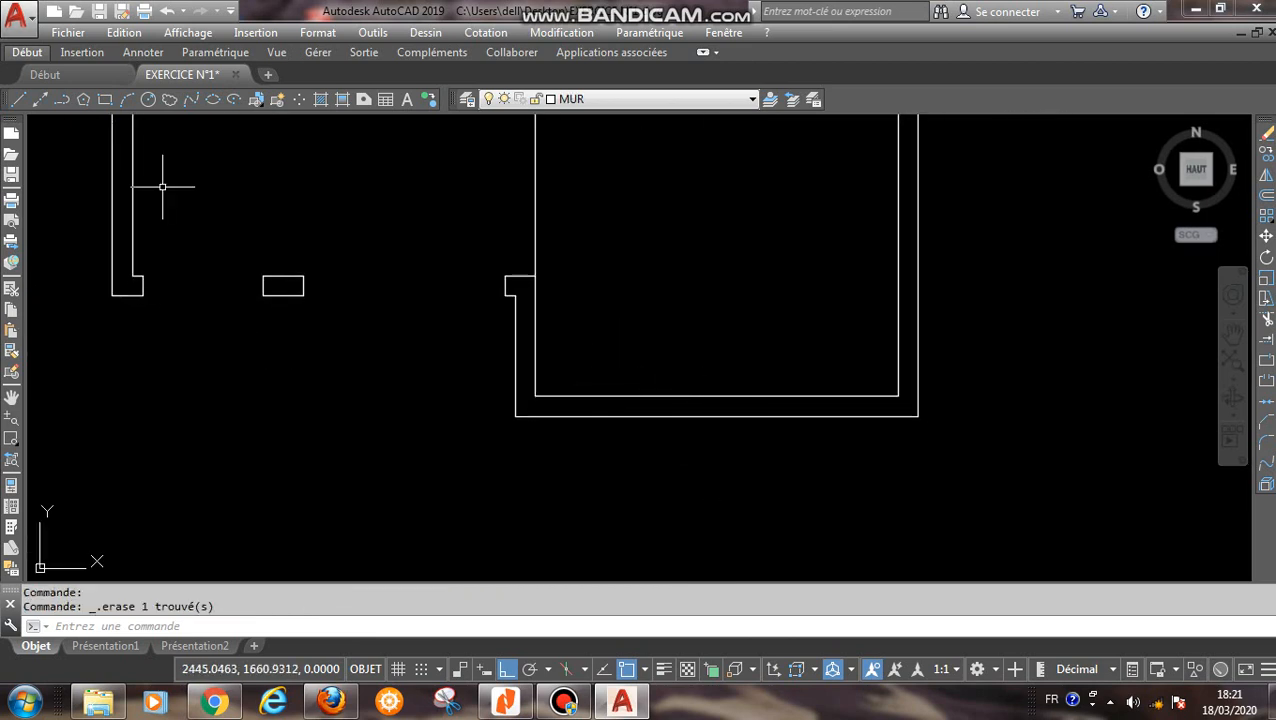
left_click(17, 99)
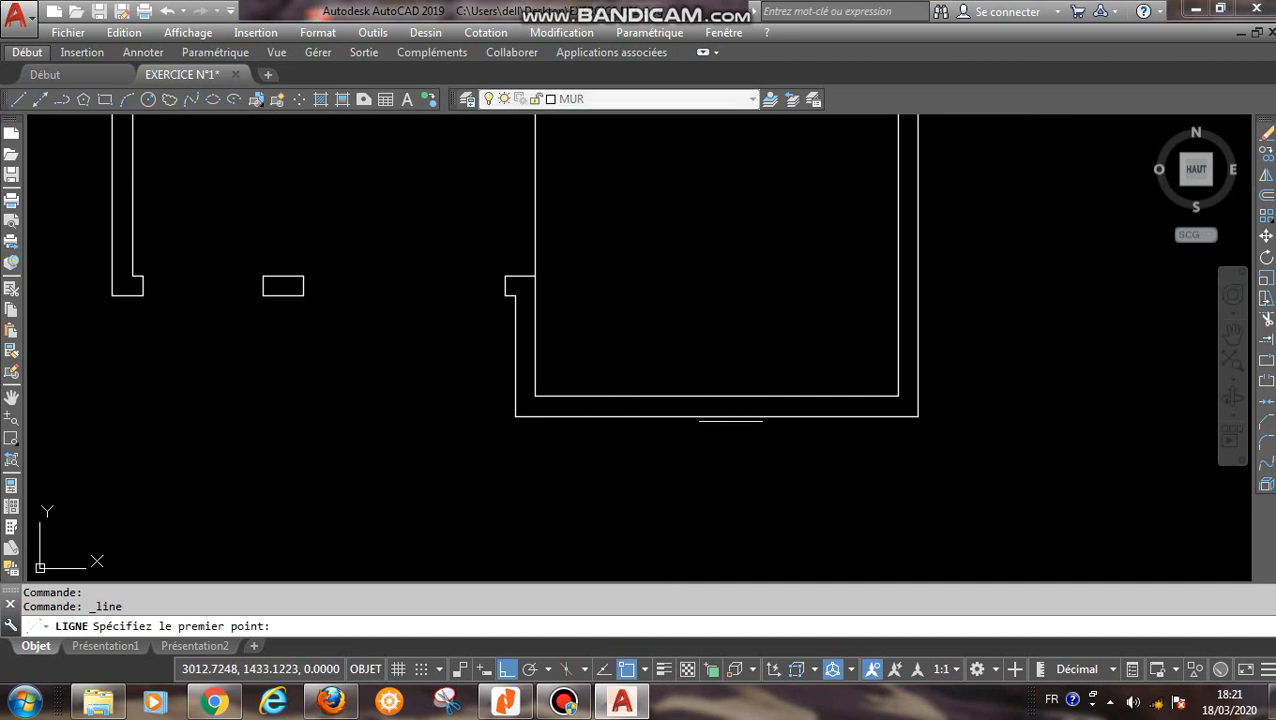
left_click(723, 416)
scroll(725, 418, "up", 4)
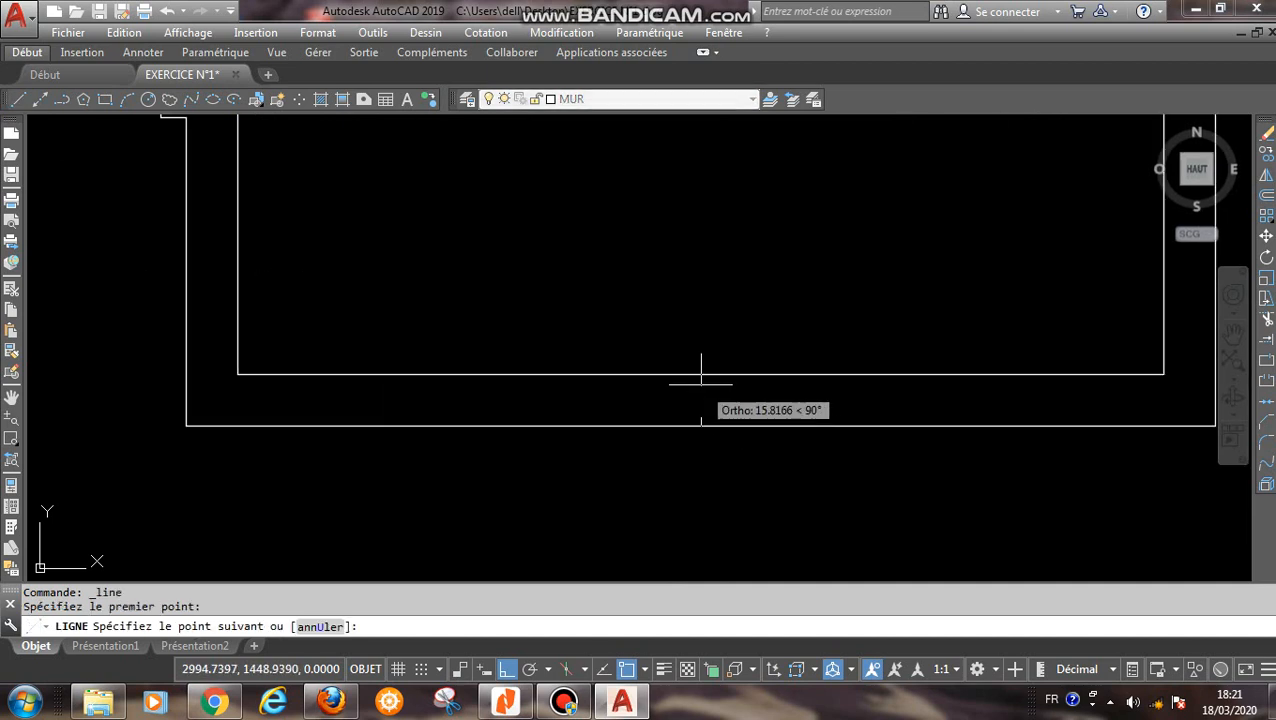
left_click(701, 375)
right_click(712, 330)
left_click(768, 342)
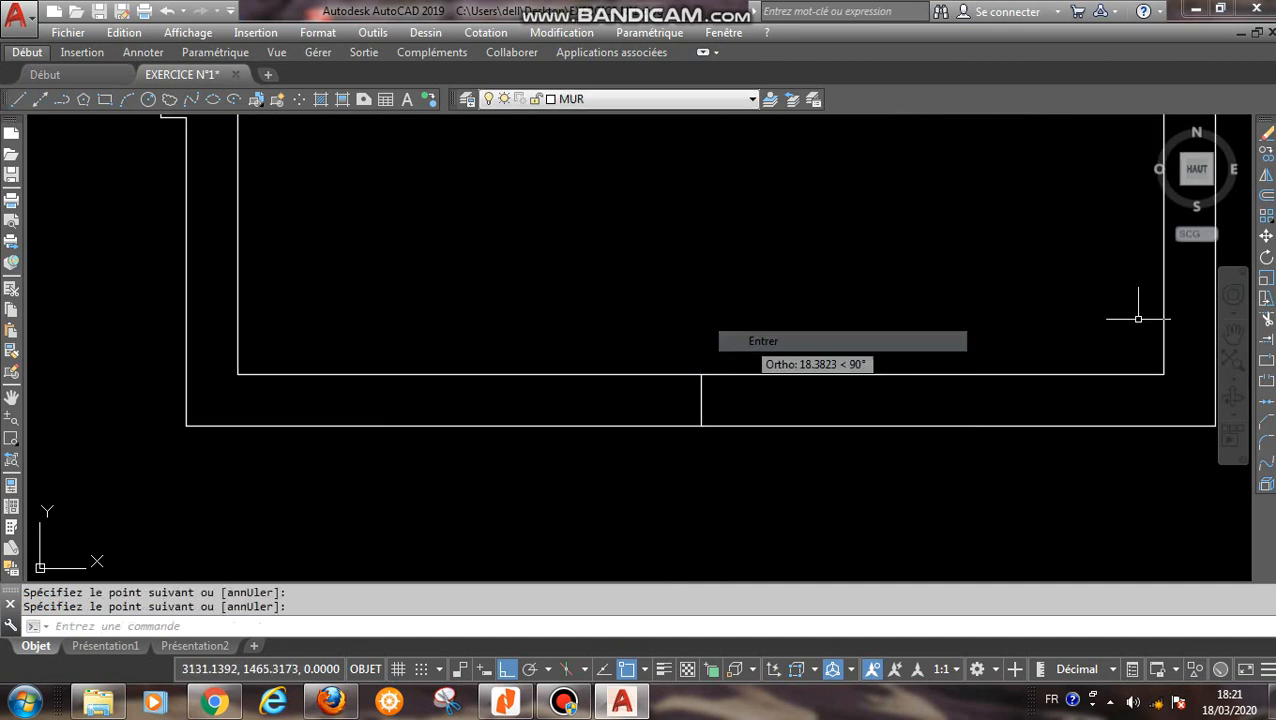
- Offset the central vertical line across the bottom wall by 100 to both the right and the left
left_click(1266, 195)
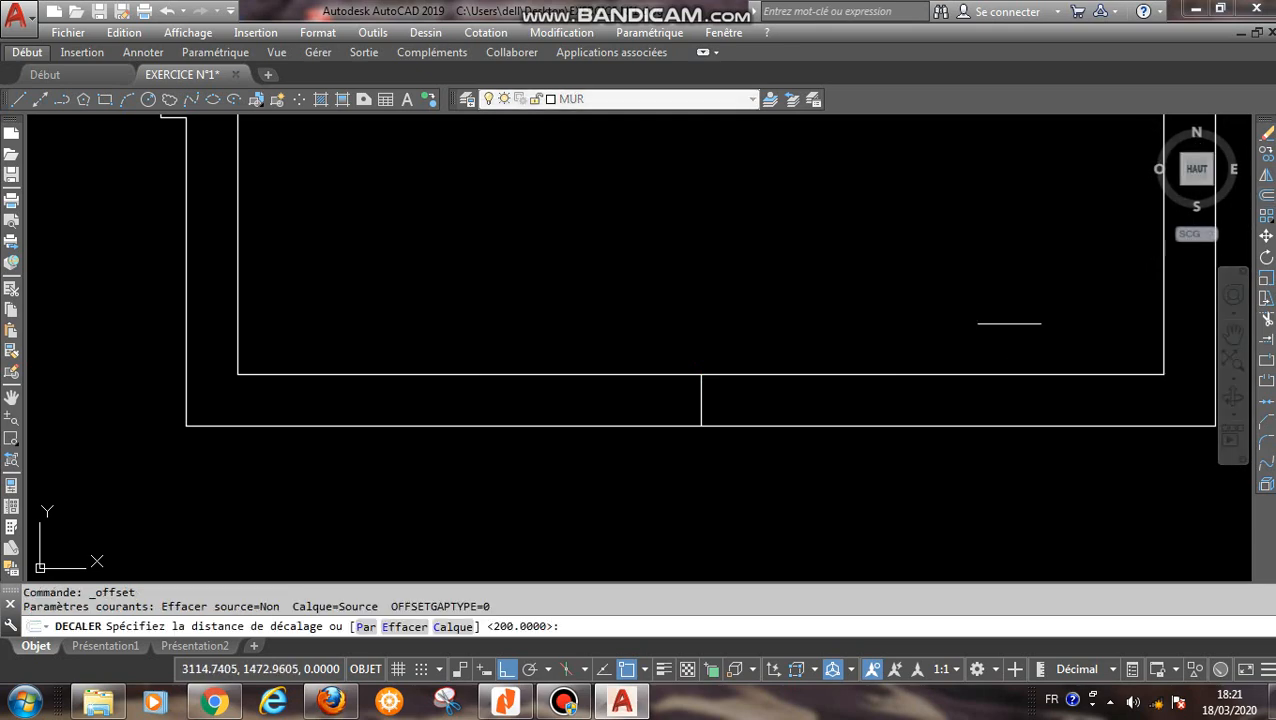
key("Return")
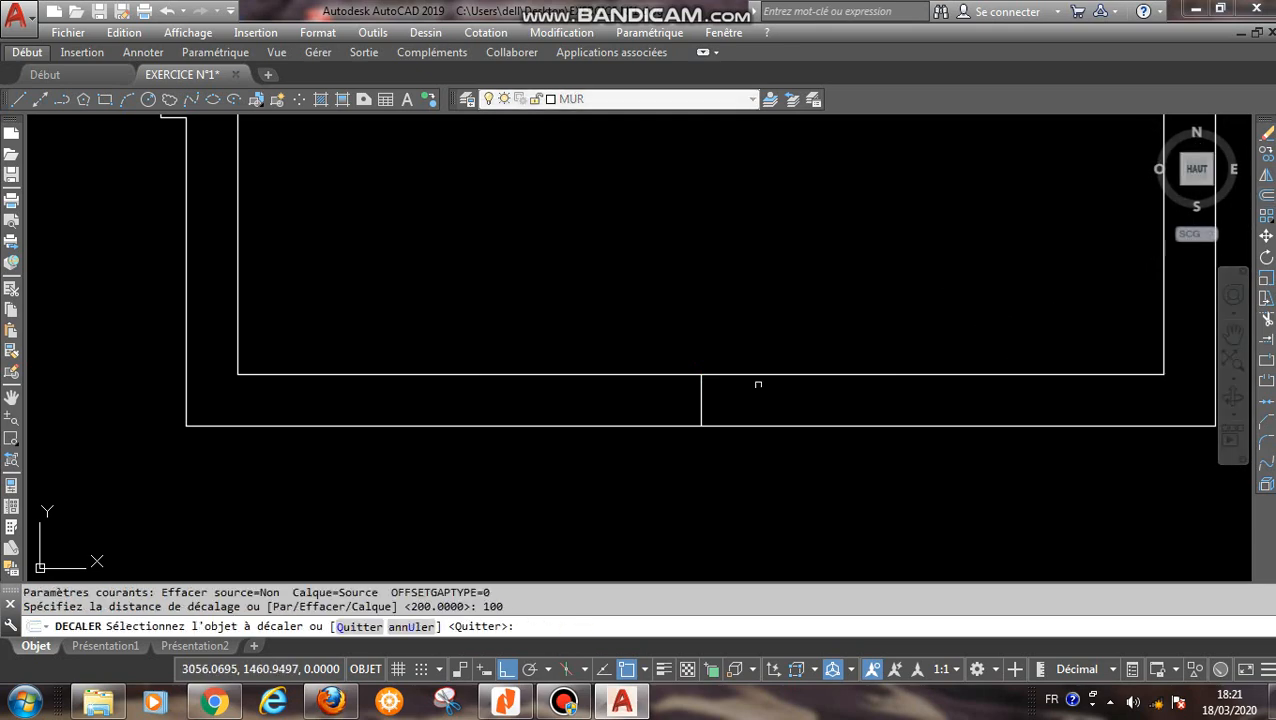
left_click(702, 396)
left_click(757, 401)
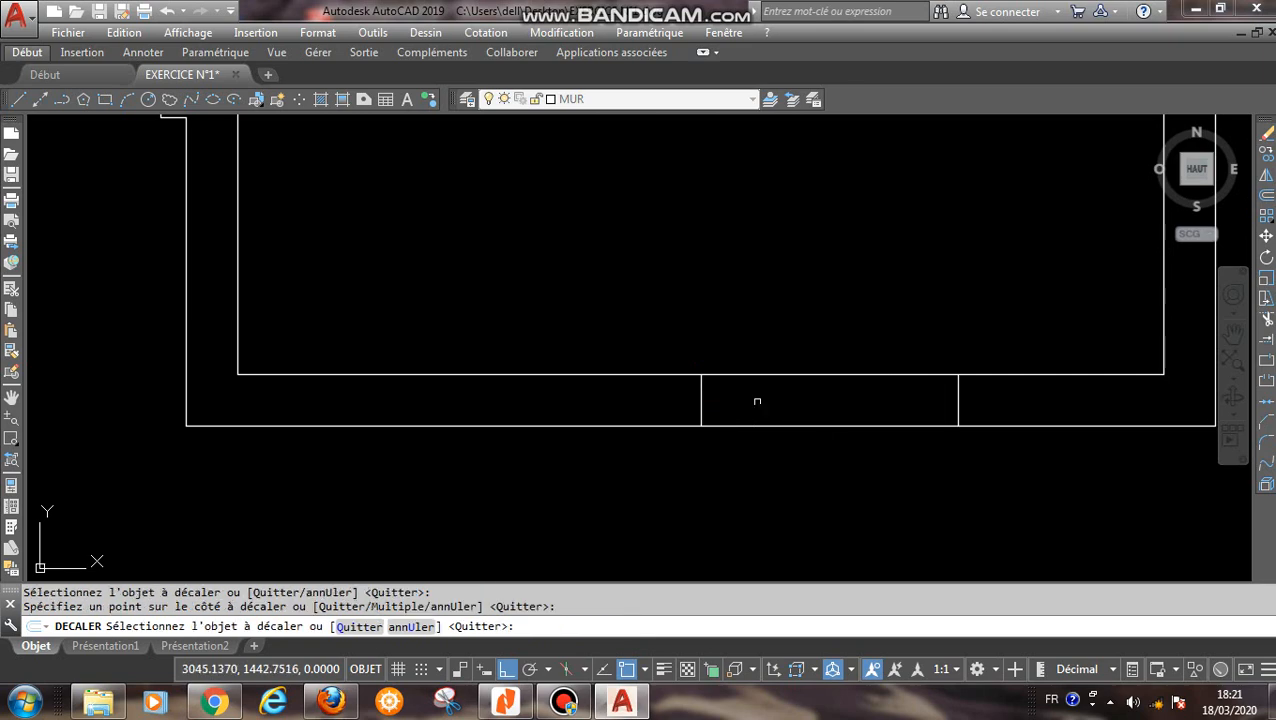
left_click(697, 401)
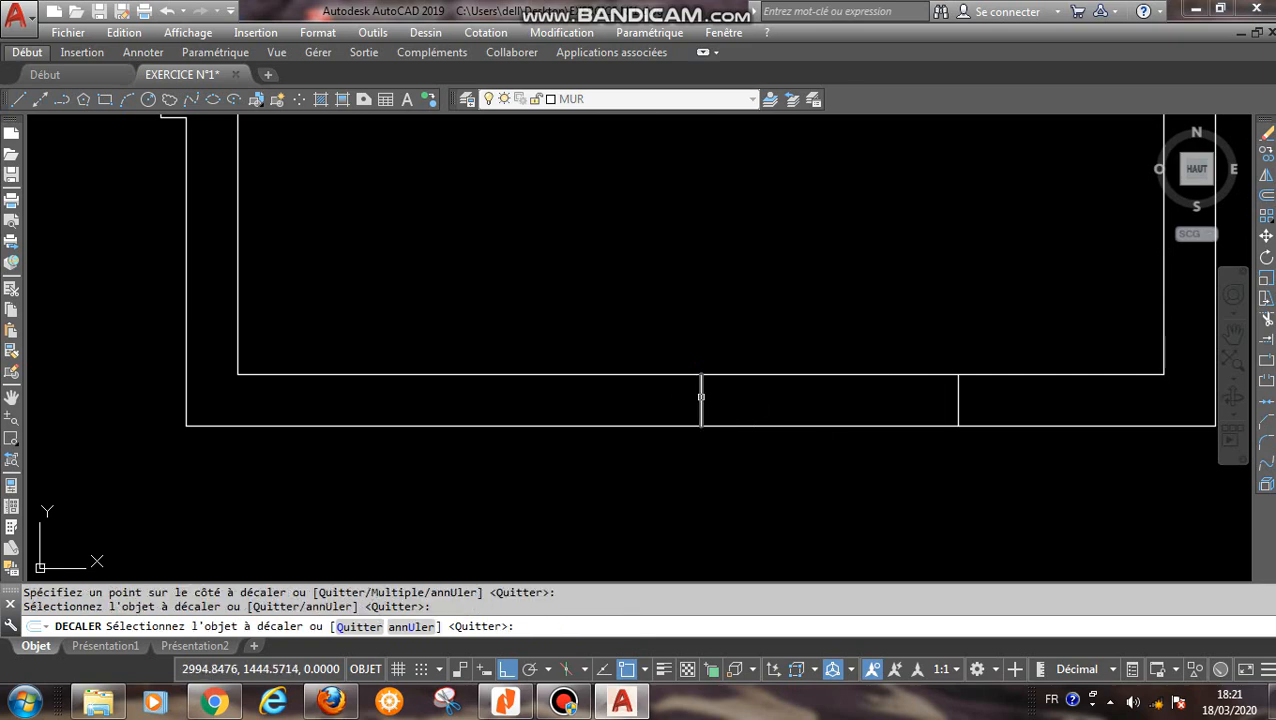
left_click(701, 396)
left_click(620, 395)
right_click(606, 390)
left_click(654, 402)
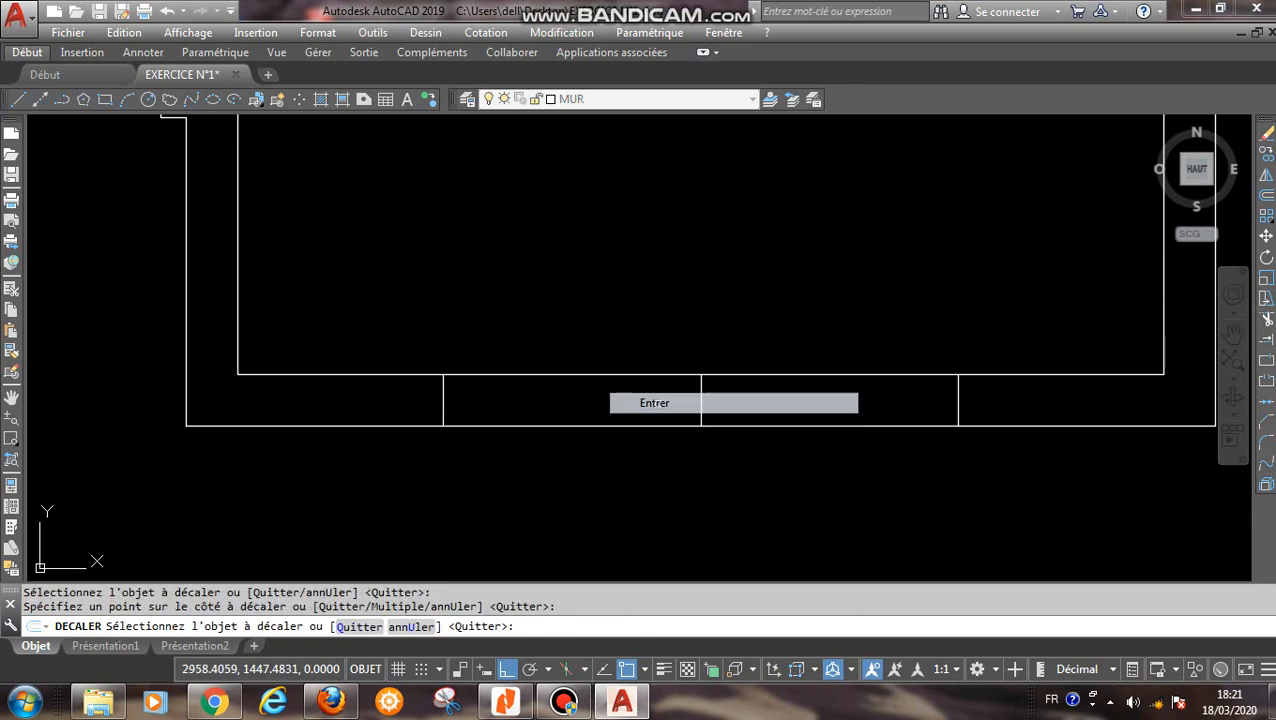
- Erase the central vertical line across the lower-right room's bottom wall
left_click(701, 406)
left_click(753, 486)
left_click(760, 499)
key("Delete")
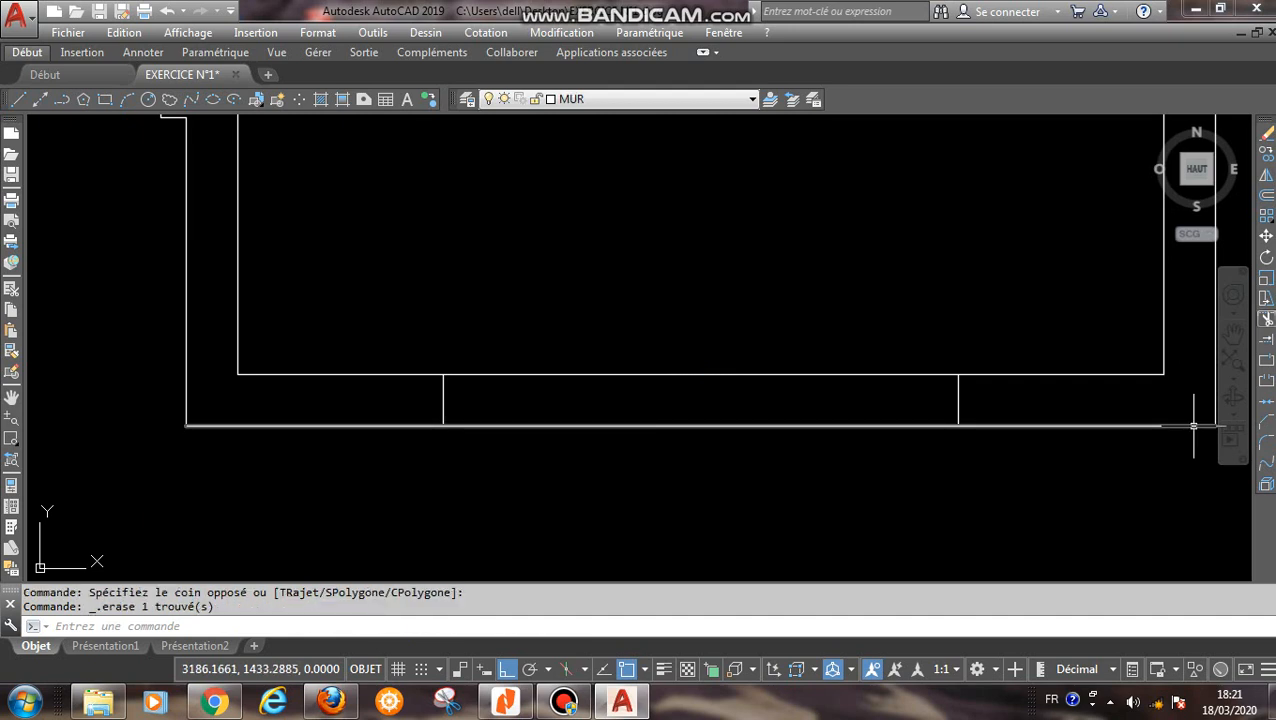
- Trim the bottom wall's inner and outer lines between the two offset lines to open the lower-right room's wall
left_click(1267, 319)
right_click(930, 339)
left_click(773, 341)
left_click(715, 498)
right_click(670, 321)
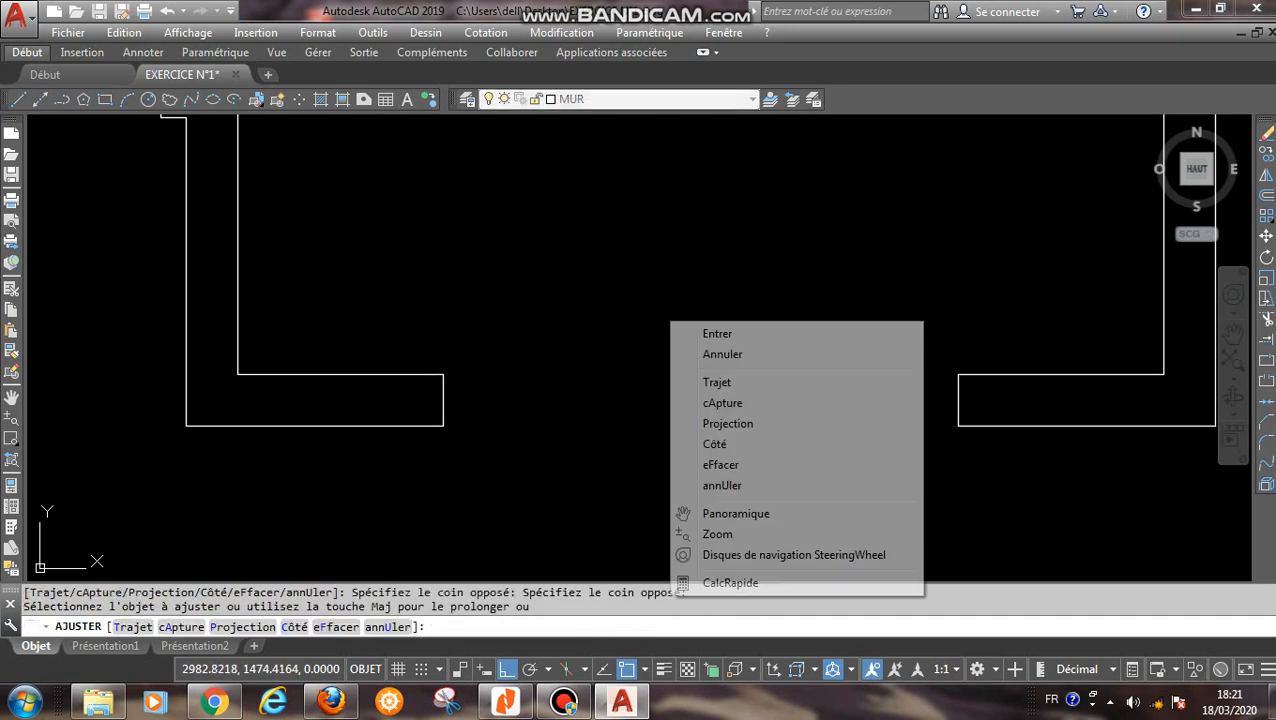
left_click(717, 334)
scroll(720, 356, "down", 5)
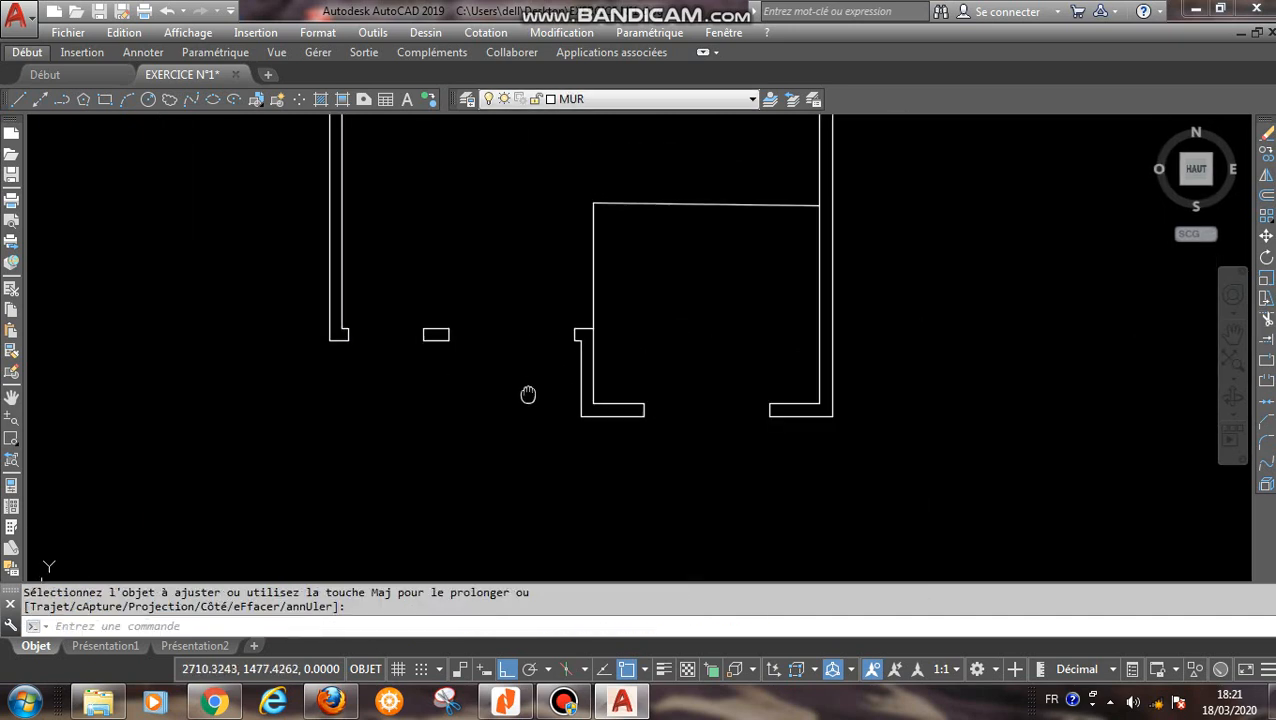
middle_click_drag(528, 395, 531, 408)
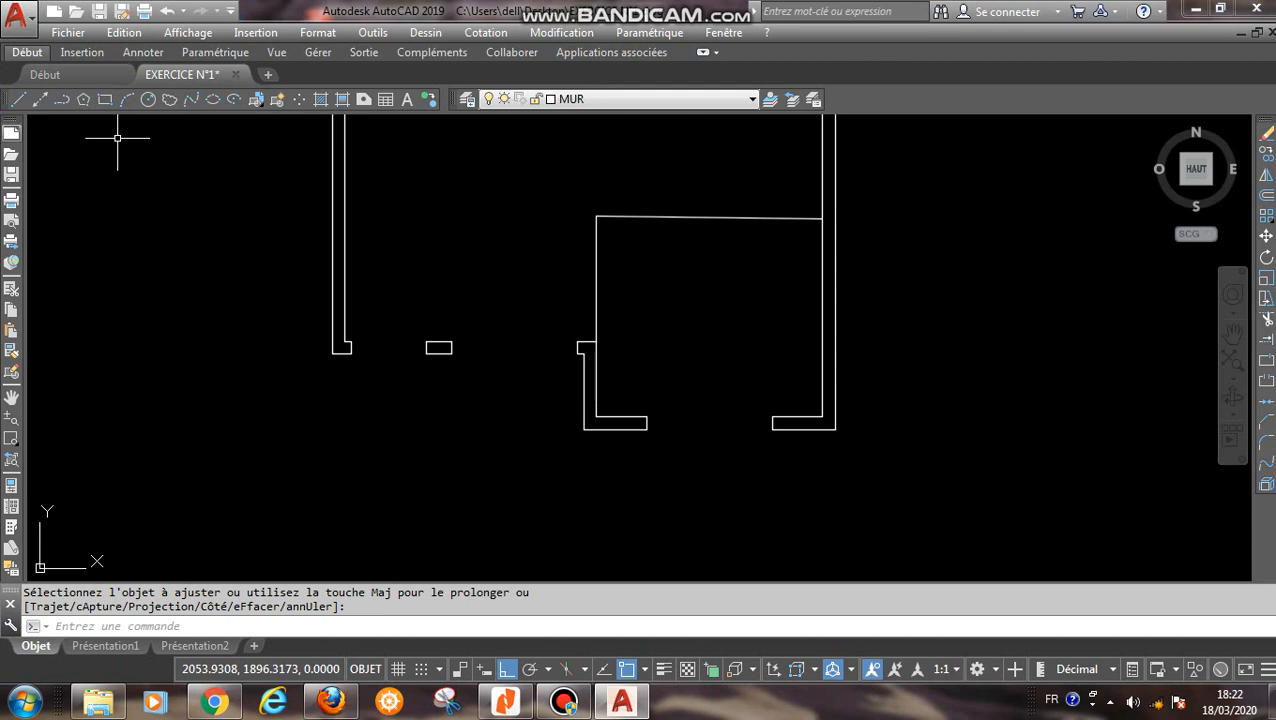
- Create a new layer named SEUIL based on PORTE and set its colour to magenta, index 6
left_click(467, 99)
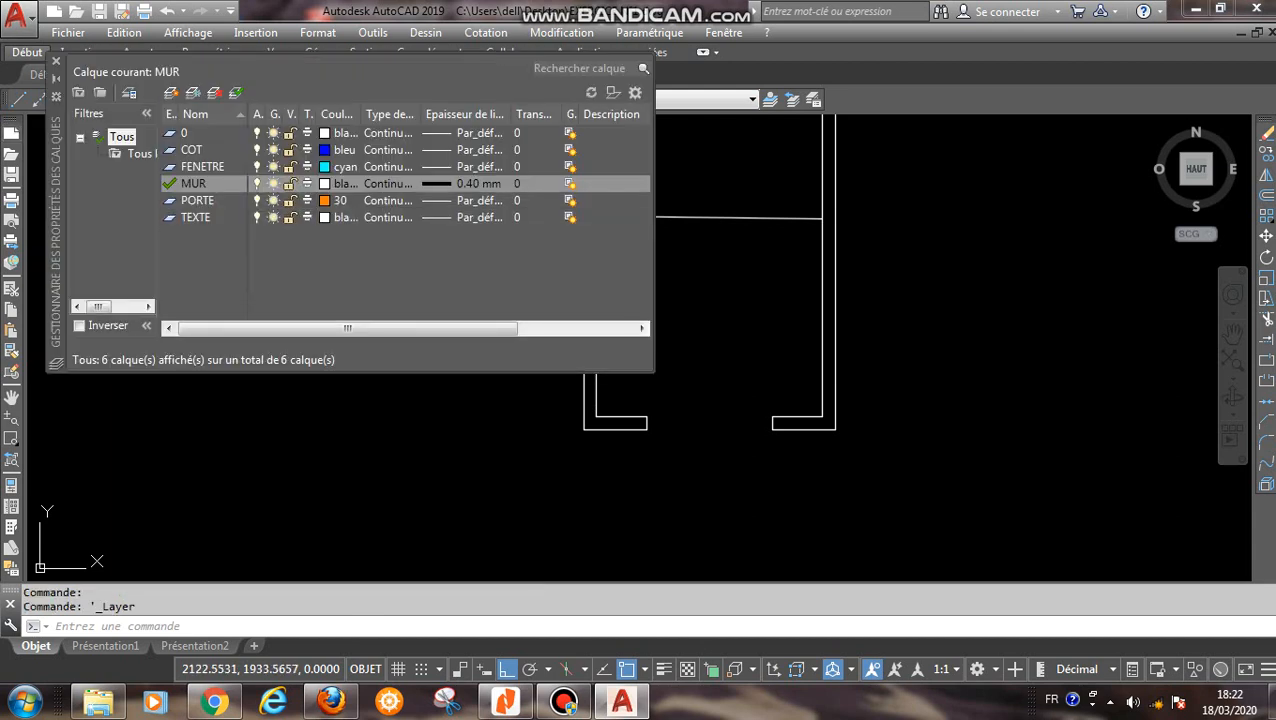
left_click(198, 201)
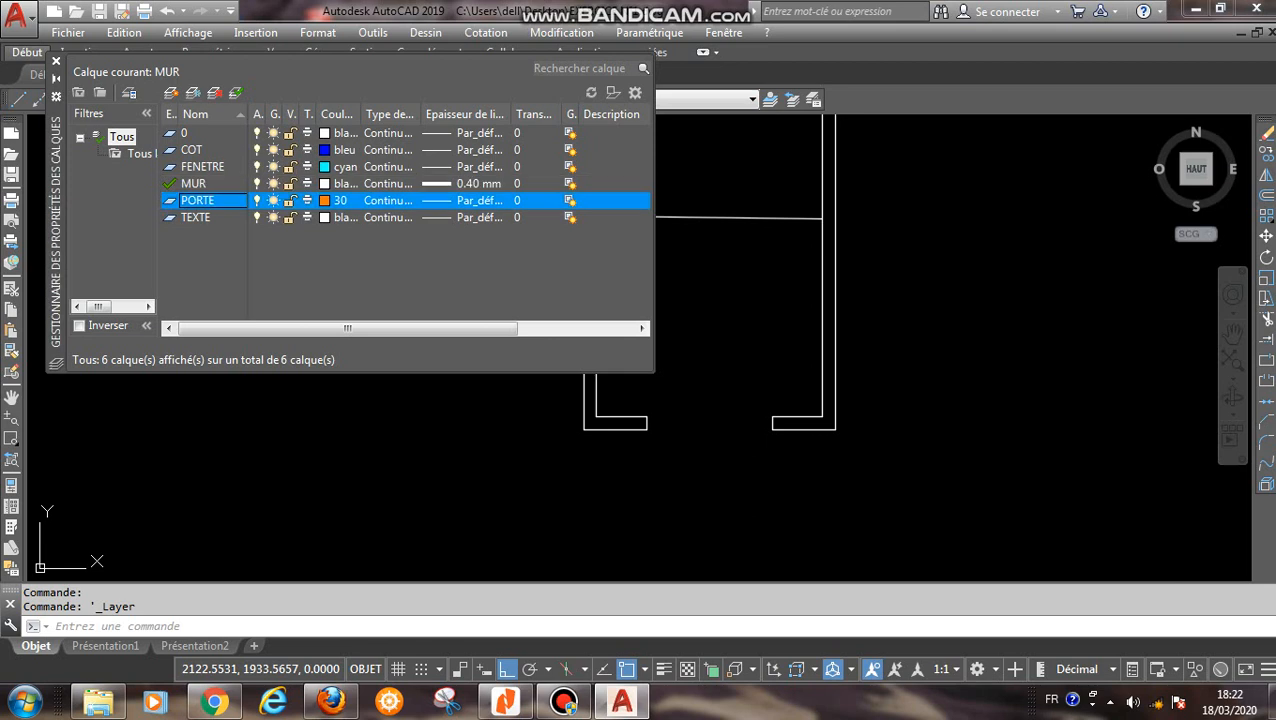
left_click(171, 92)
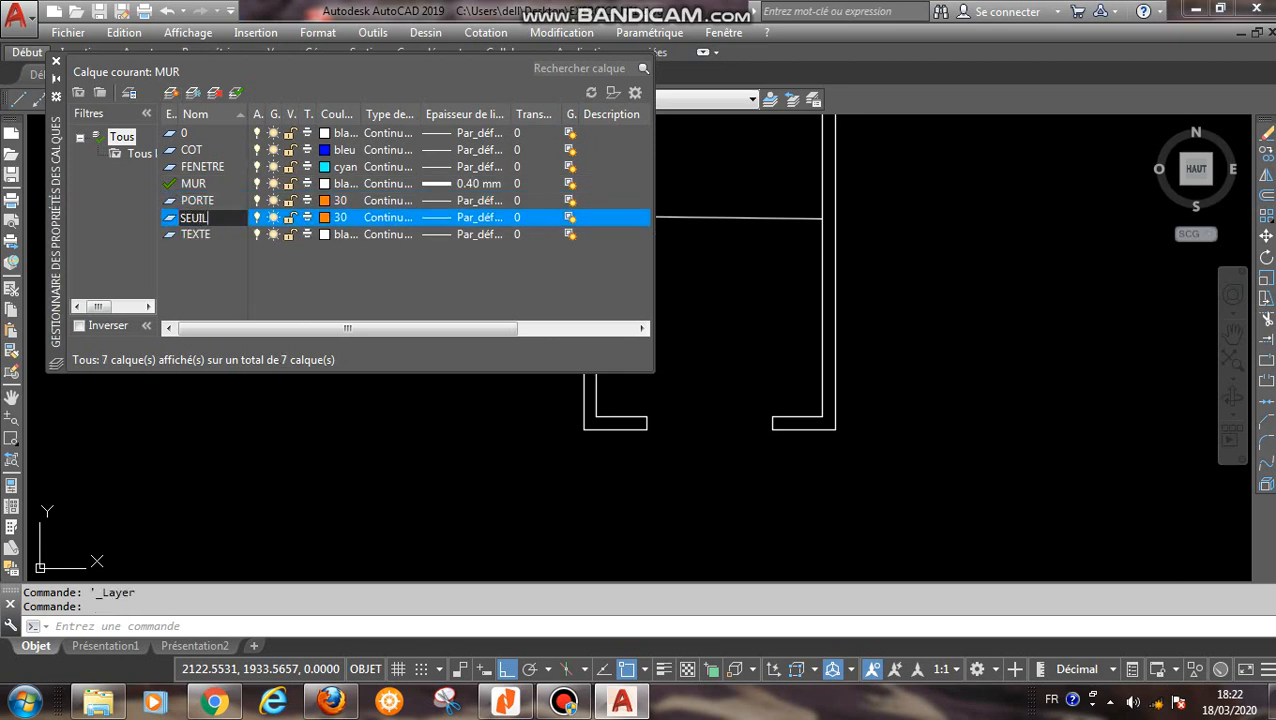
left_click(325, 217)
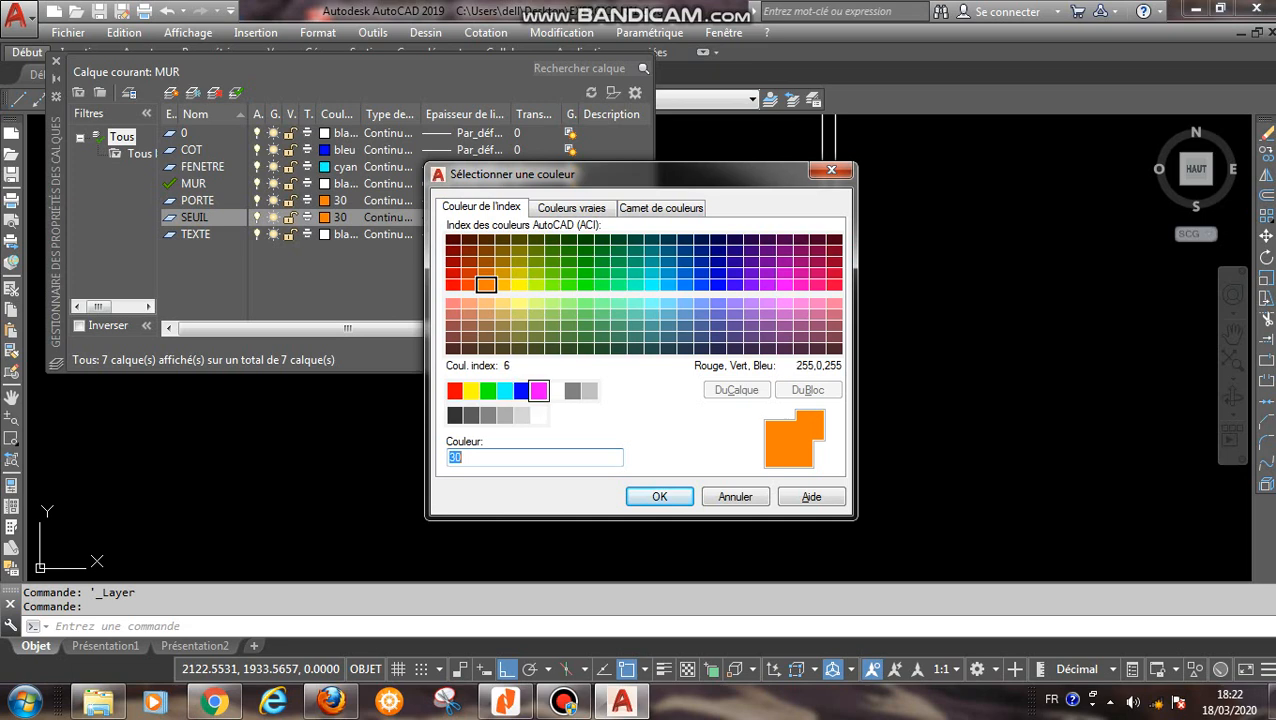
left_click(539, 390)
left_click(659, 496)
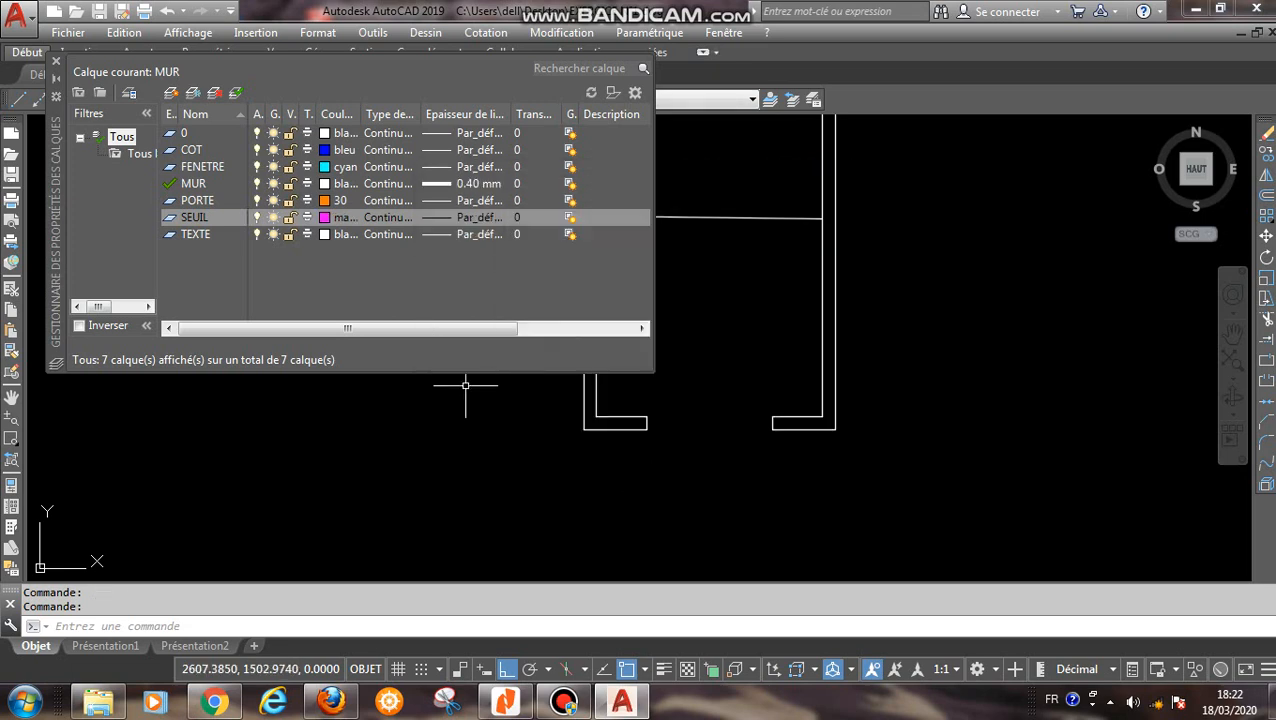
left_click(56, 62)
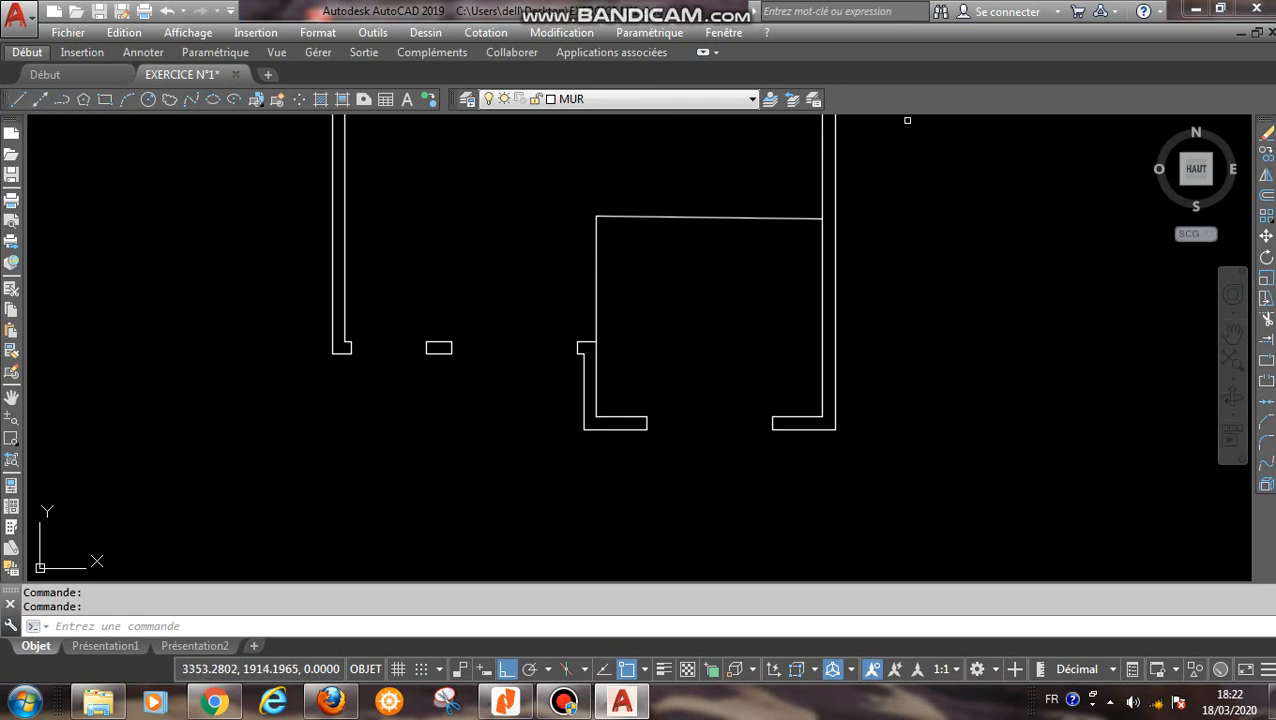
- Draw threshold lines on layer SEUIL from the bottom wall's outer left corner across to beneath the left wall and up to its outer corner
left_click(650, 99)
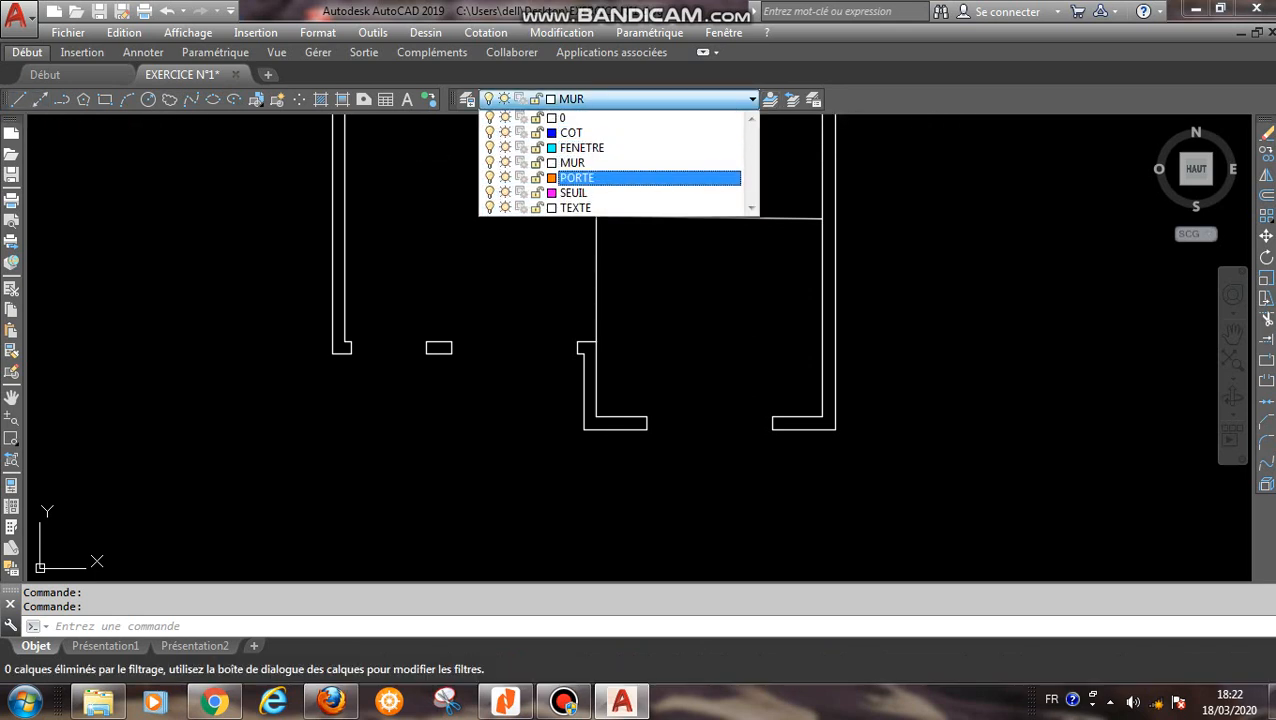
left_click(600, 192)
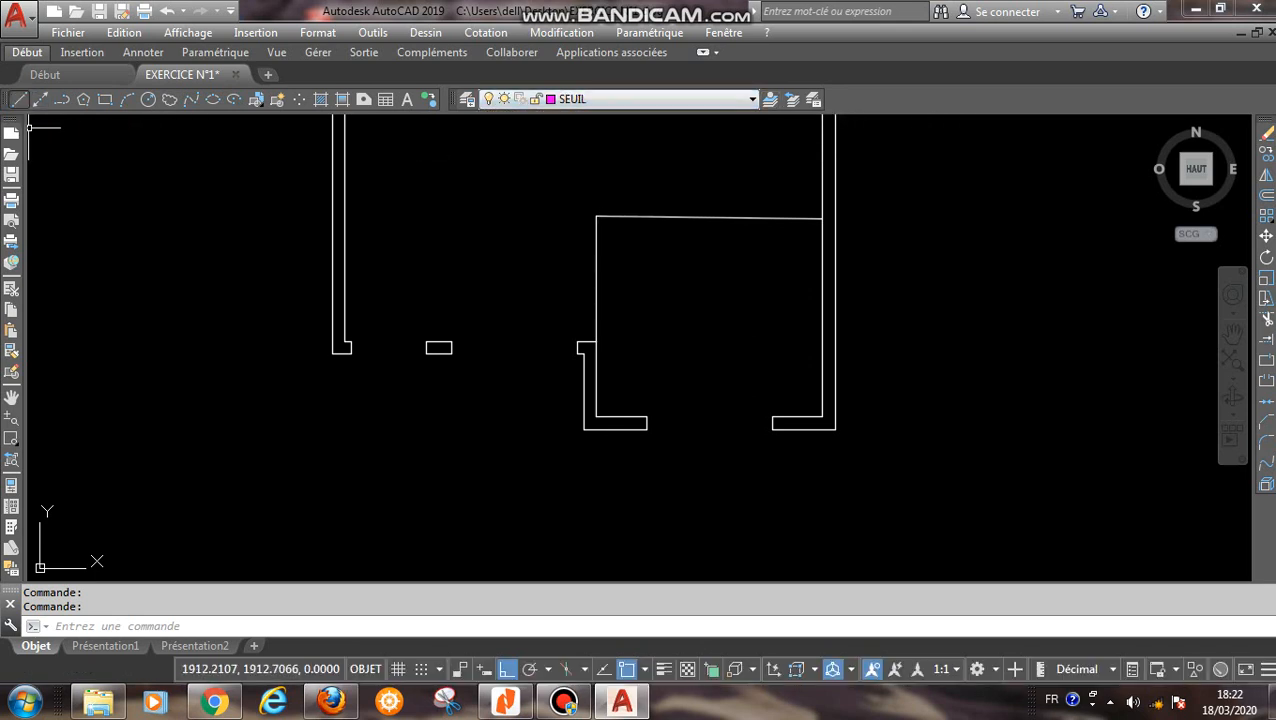
left_click(18, 99)
left_click(584, 430)
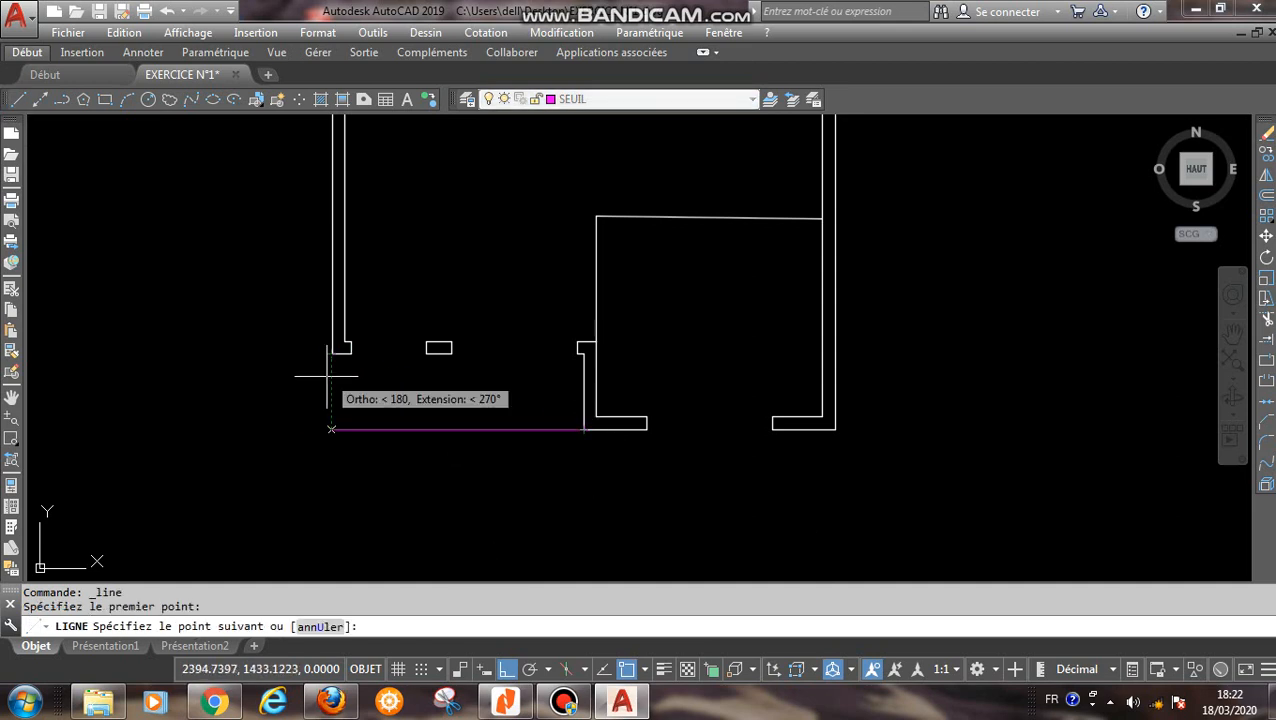
left_click(331, 429)
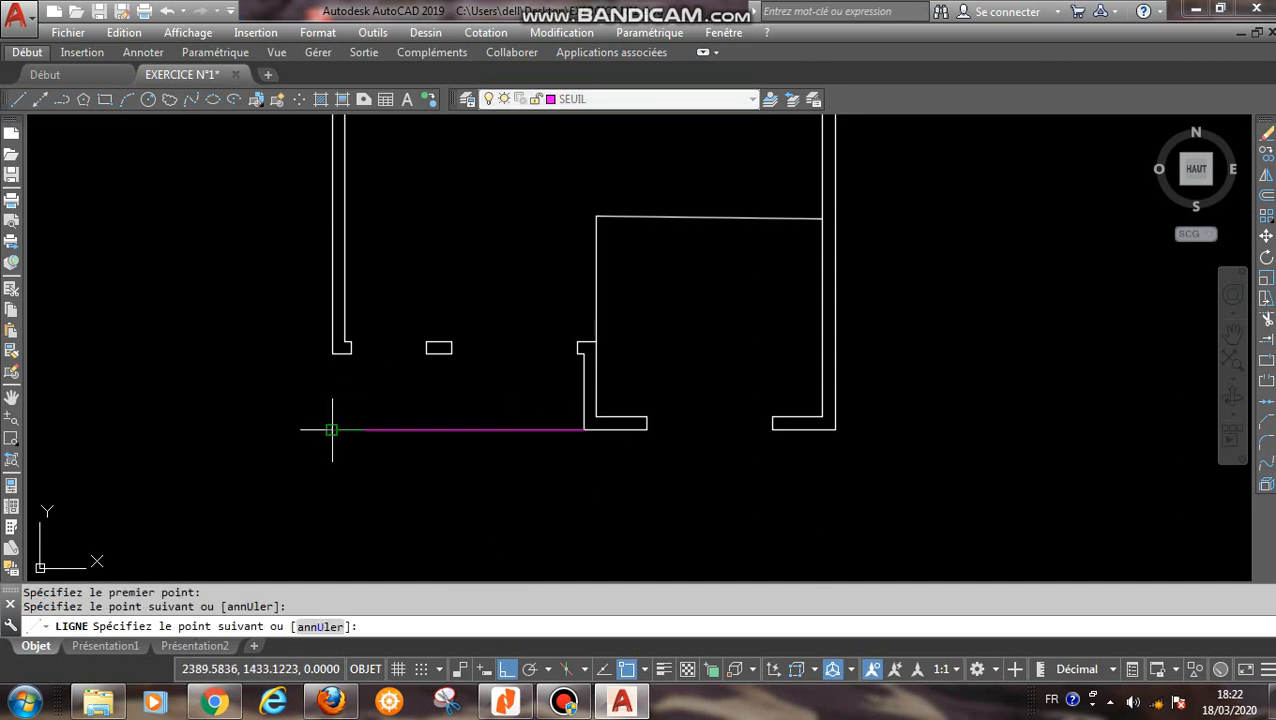
left_click(331, 353)
right_click(428, 418)
left_click(458, 430)
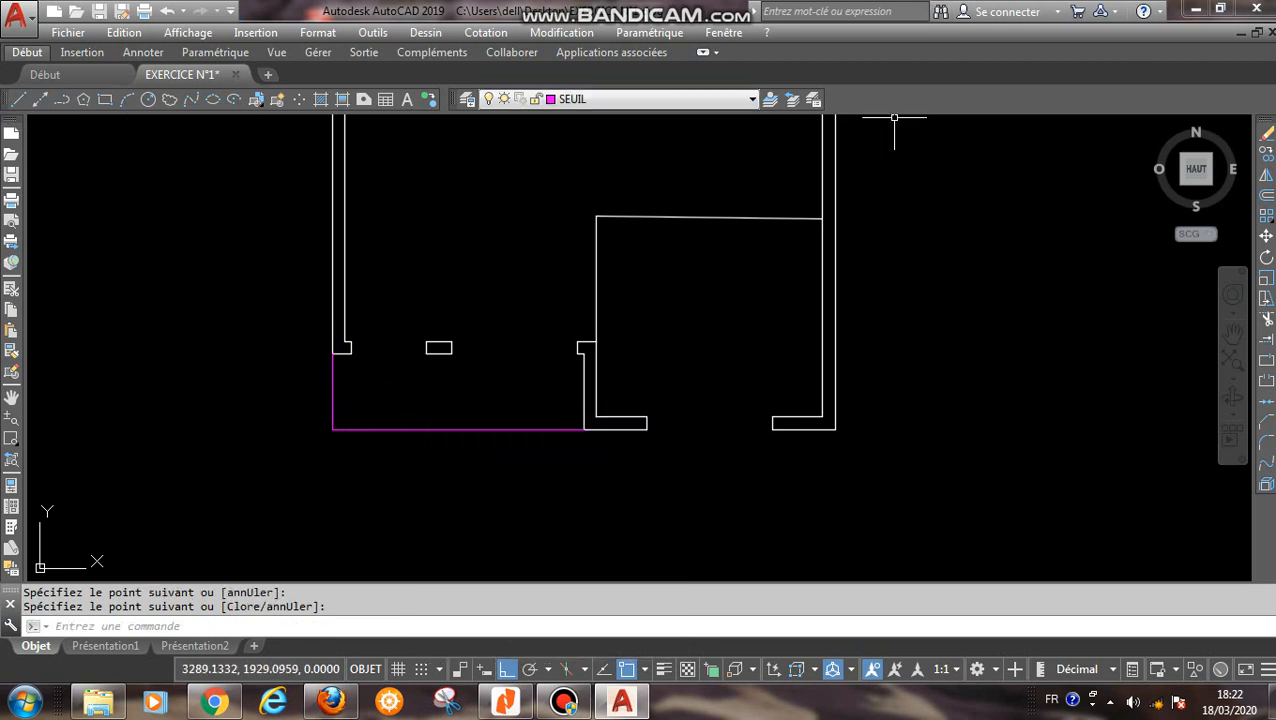
- Make FENETRE the current layer and draw the window's upper line from the pier's upper corner to the opposite wall end
left_click(700, 98)
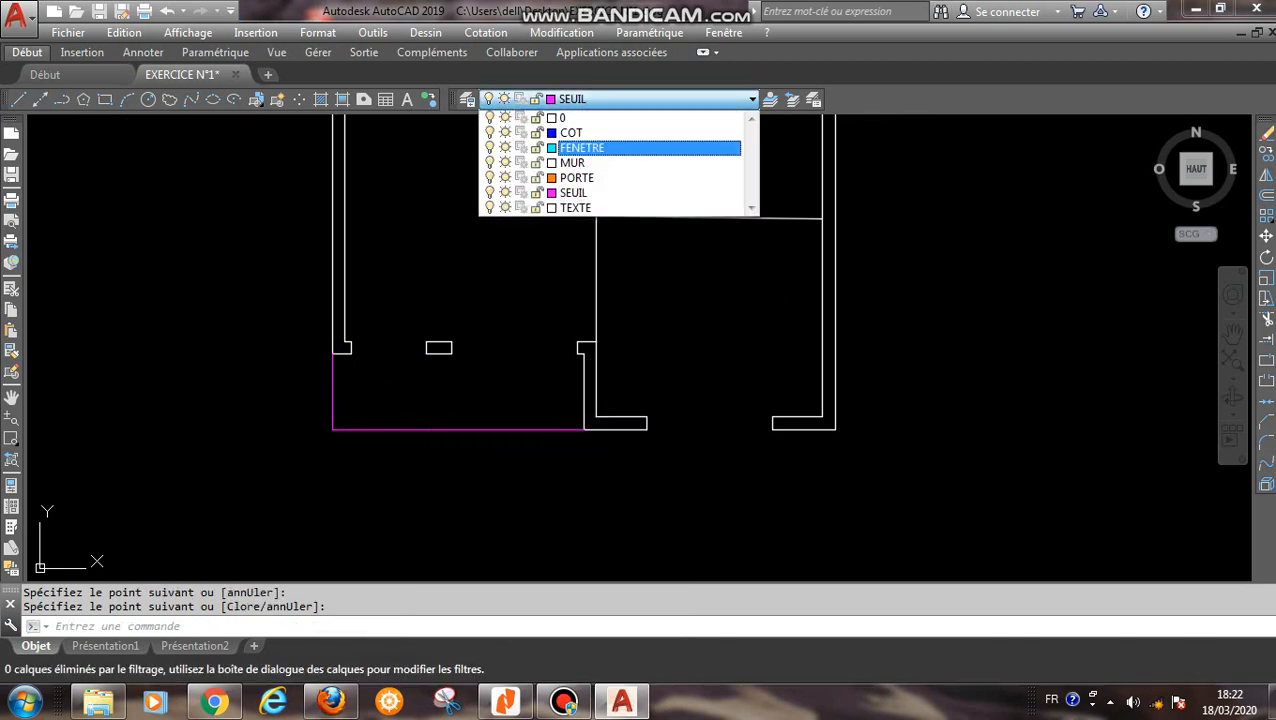
left_click(590, 147)
scroll(470, 352, "up", 3)
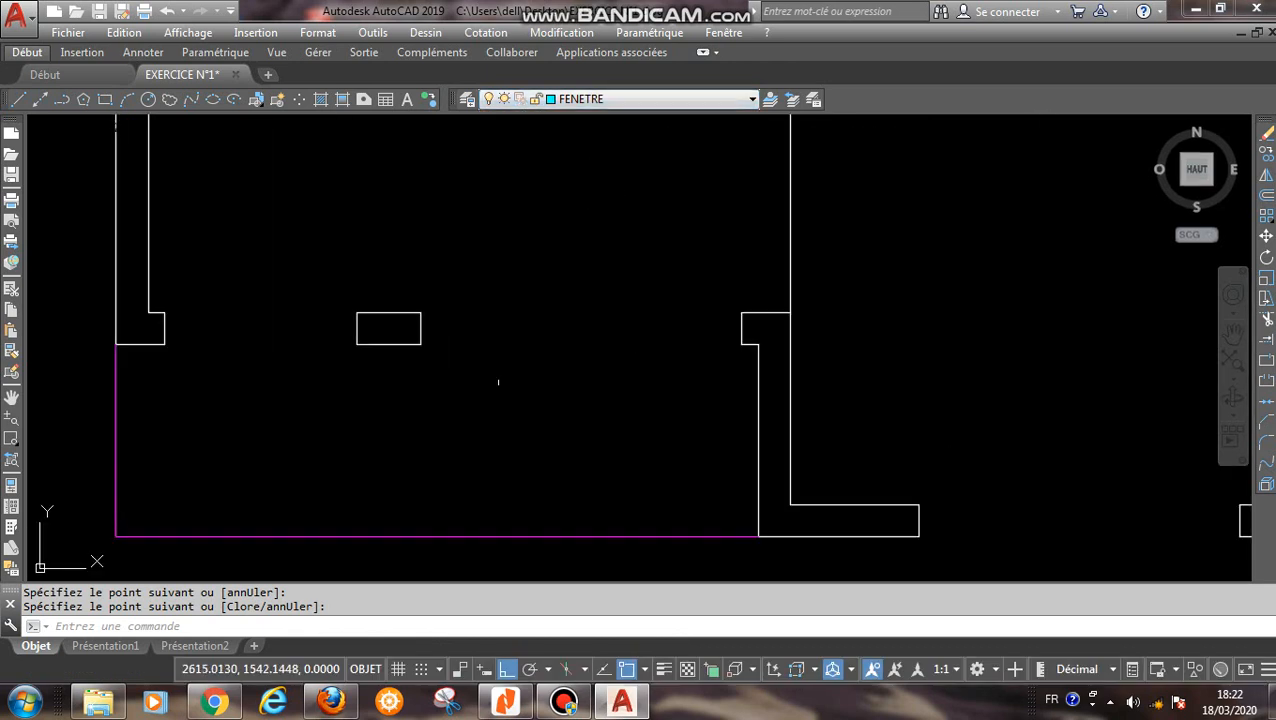
middle_click_drag(498, 382, 273, 352)
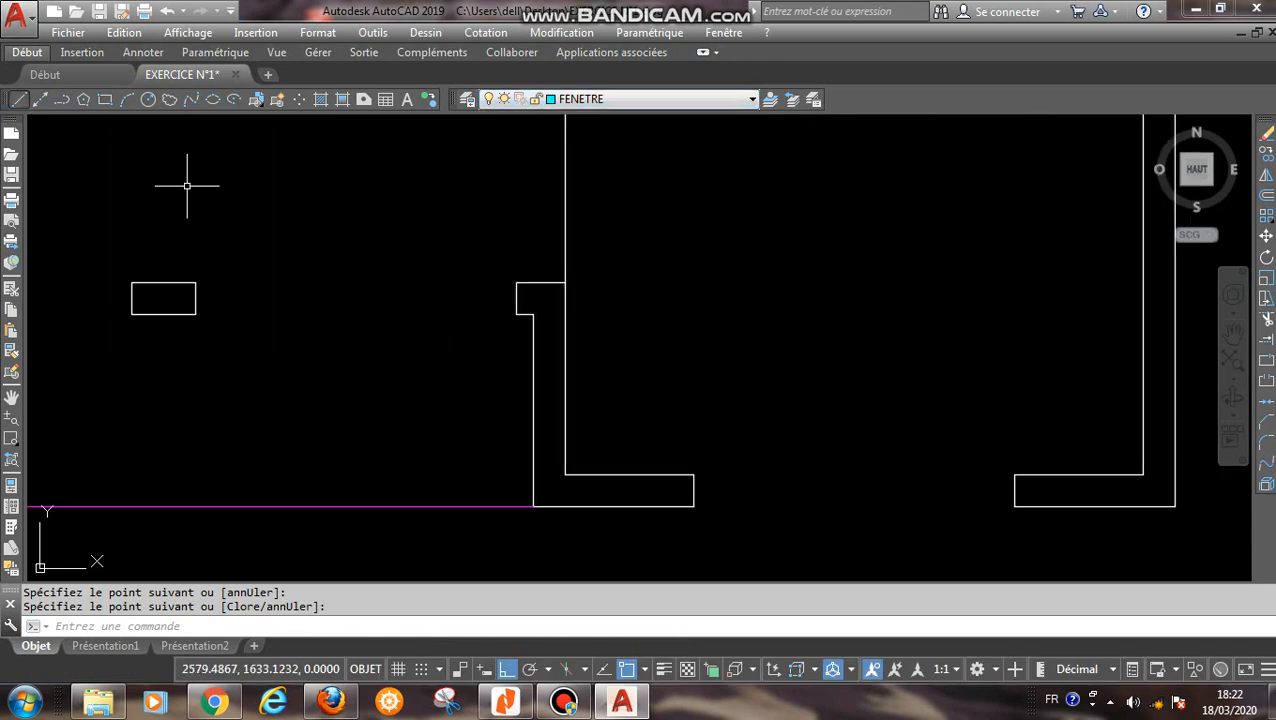
key("Return")
left_click(195, 283)
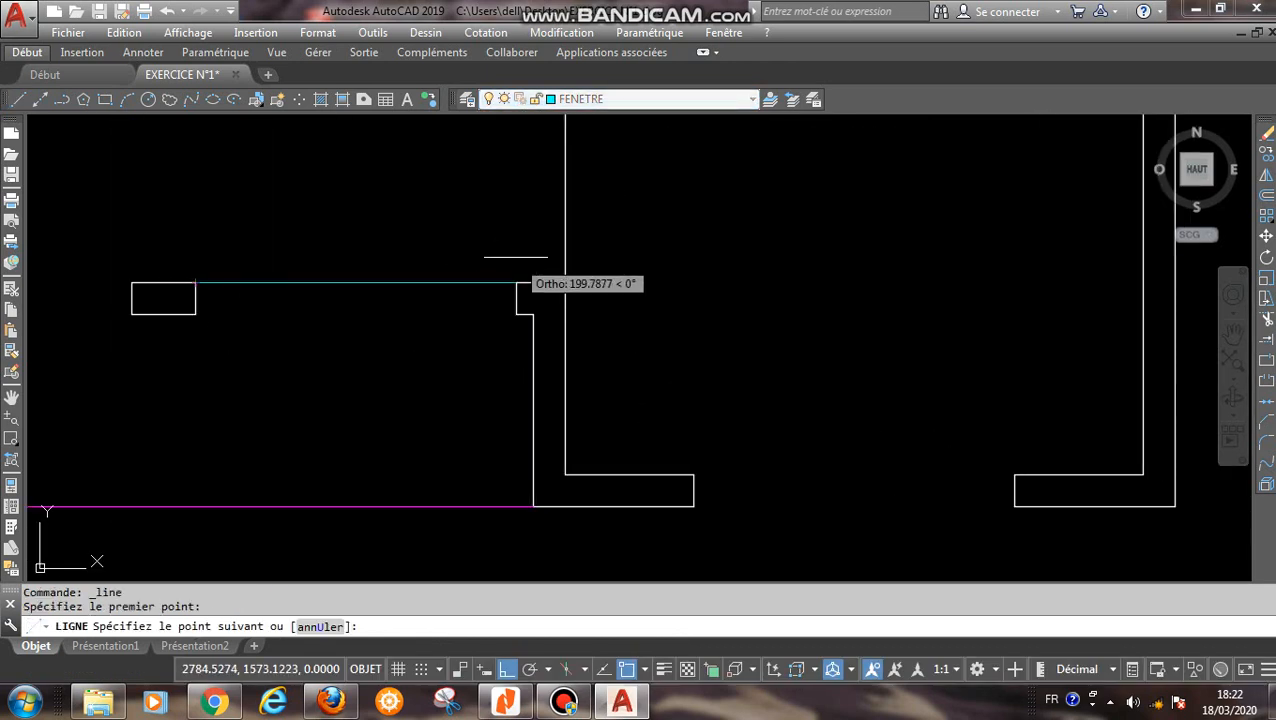
left_click(516, 283)
right_click(433, 242)
left_click(472, 254)
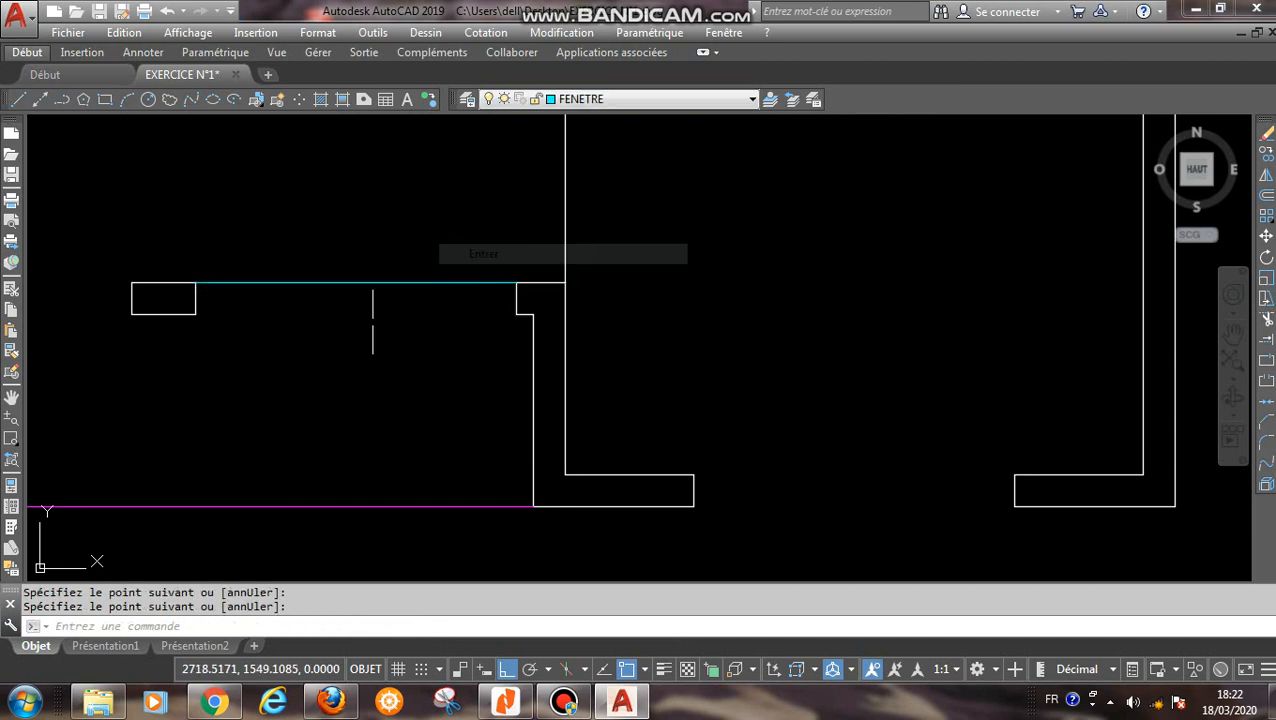
- Draw the window's lower line from the pier's lower corner to the opposite wall end
right_click(208, 292)
left_click(262, 335)
left_click(195, 314)
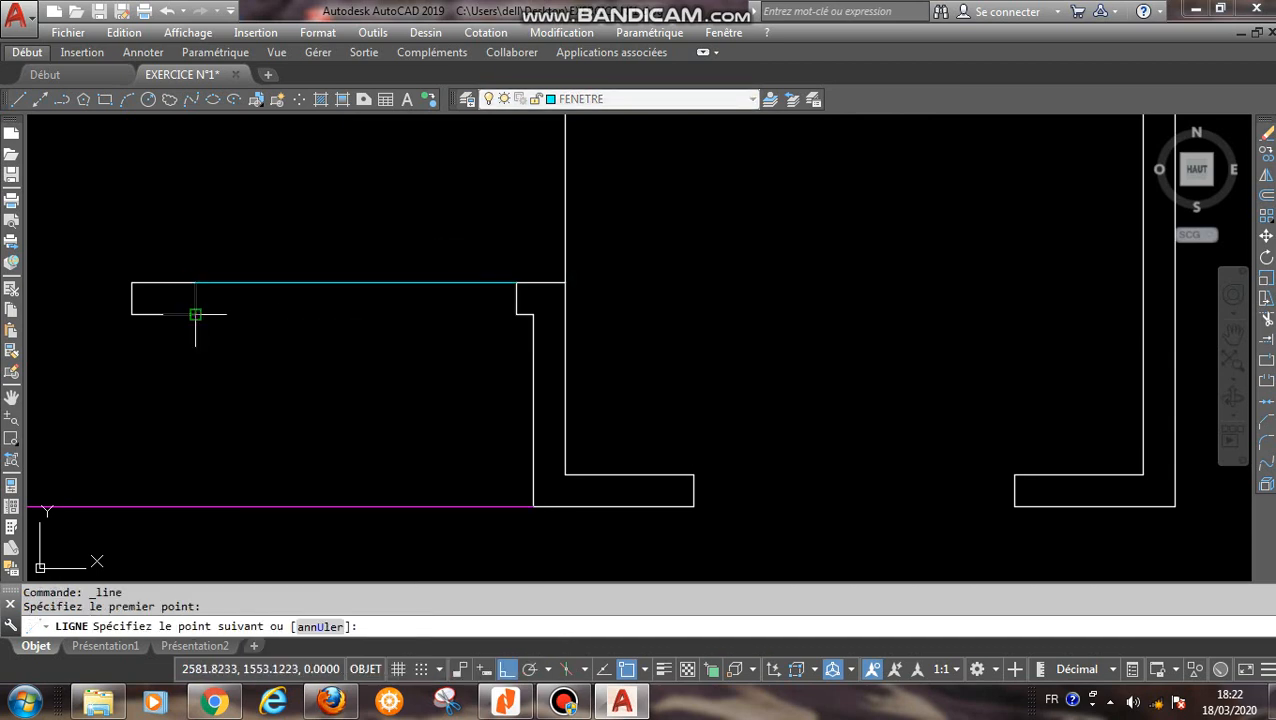
left_click(516, 314)
right_click(441, 337)
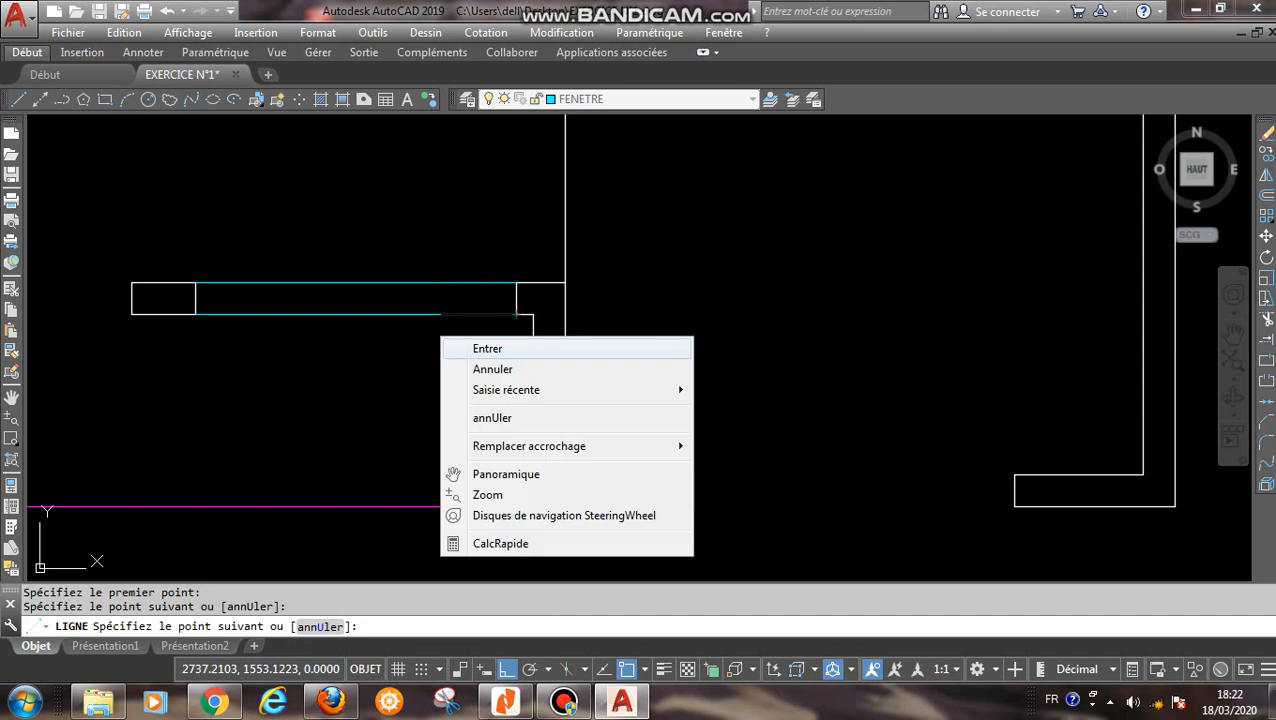
left_click(487, 348)
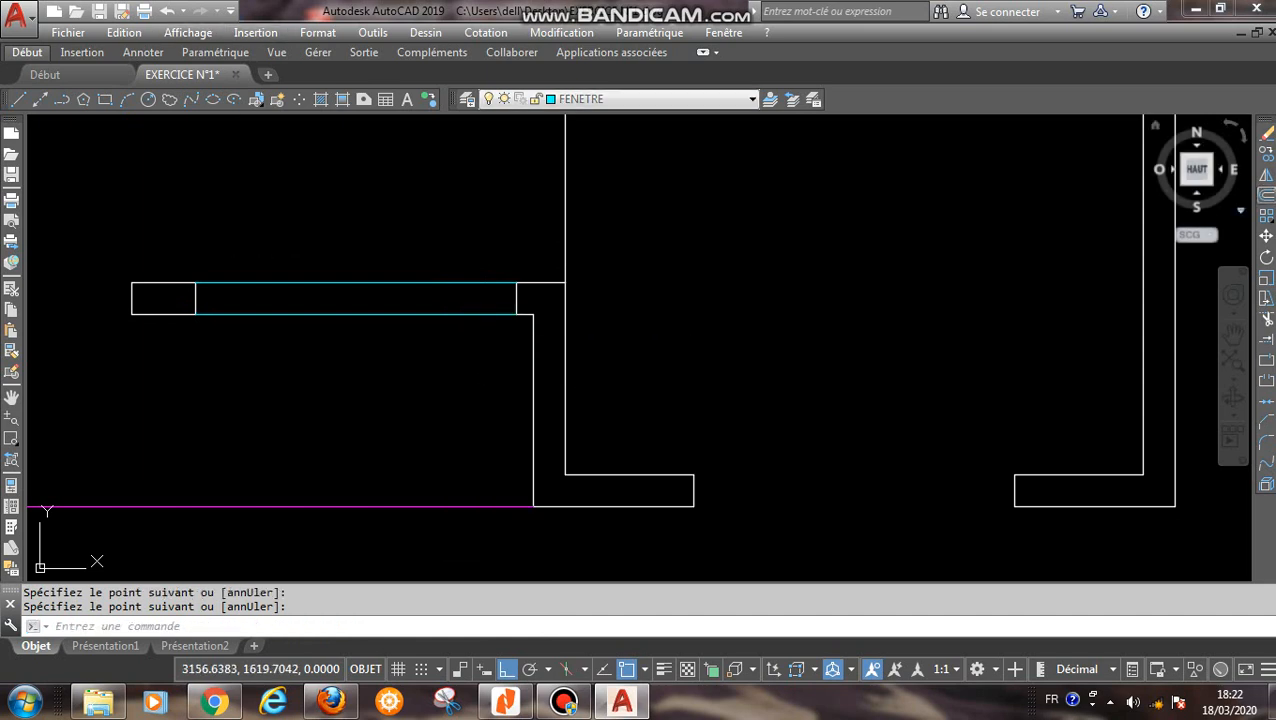
- Offset the window's upper line by 5 once upwards and twice in succession downwards
left_click(1266, 195)
key("Return")
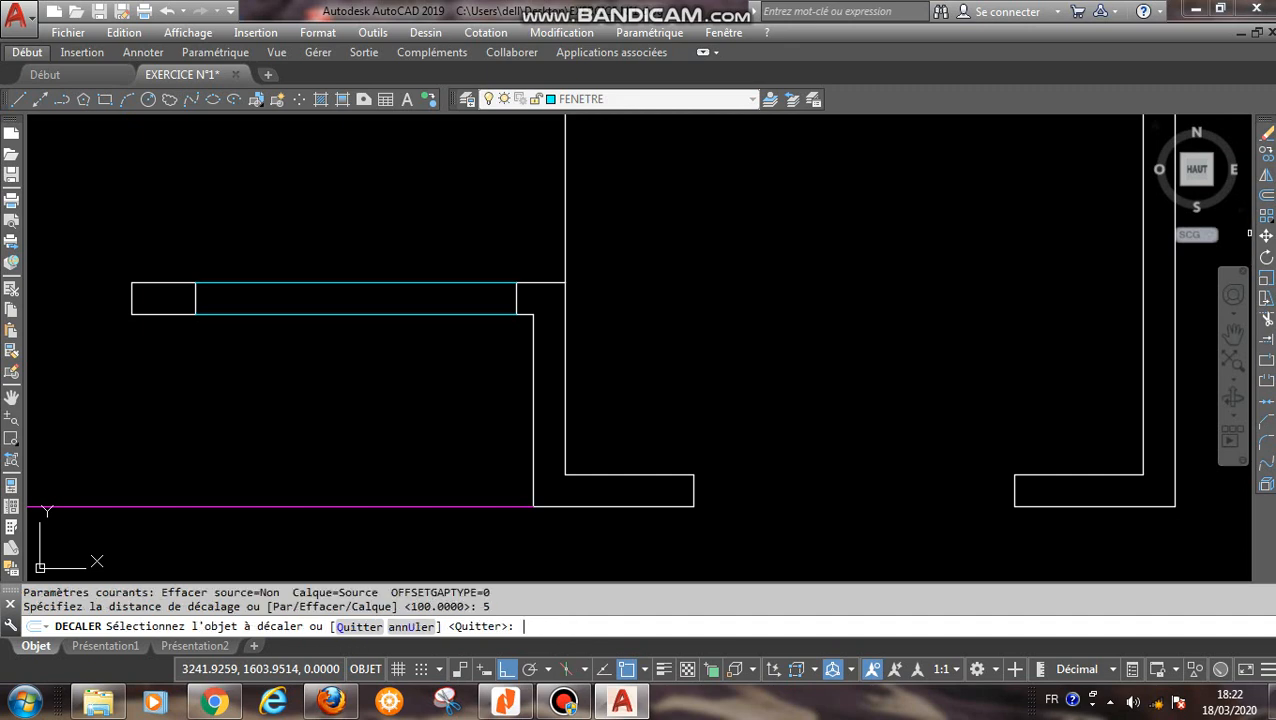
left_click(336, 284)
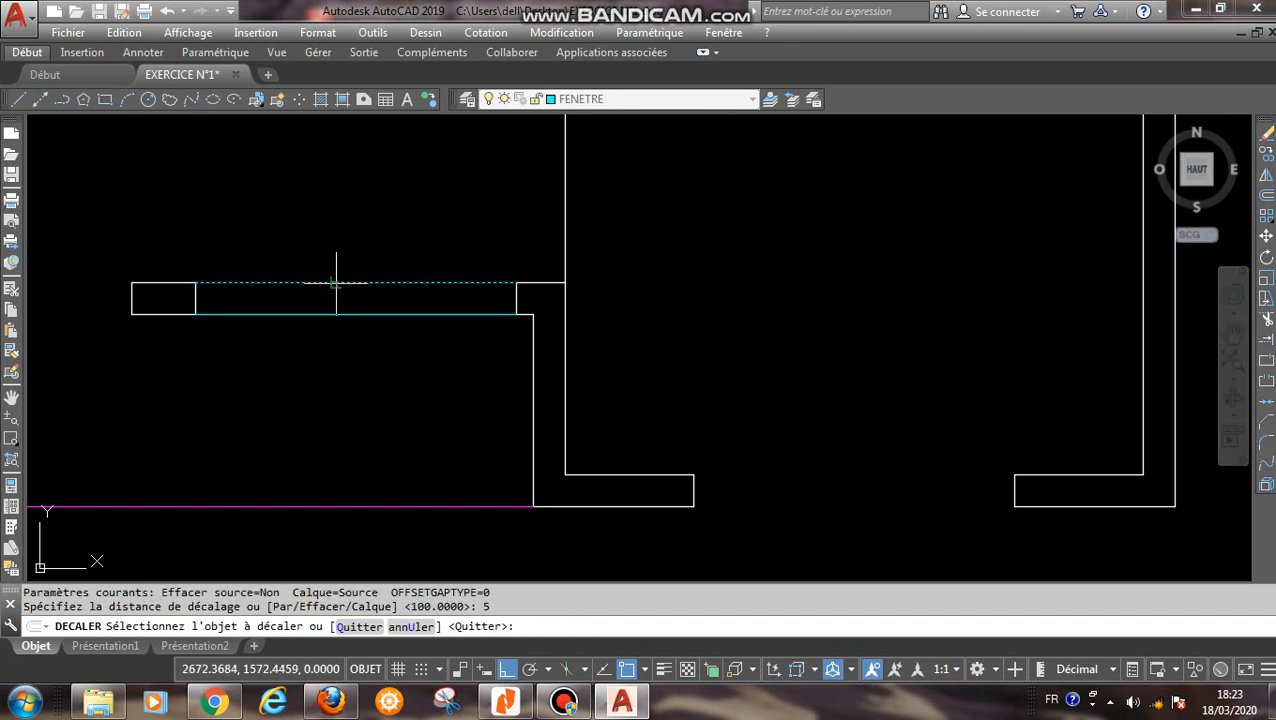
left_click(338, 278)
scroll(342, 300, "up", 2)
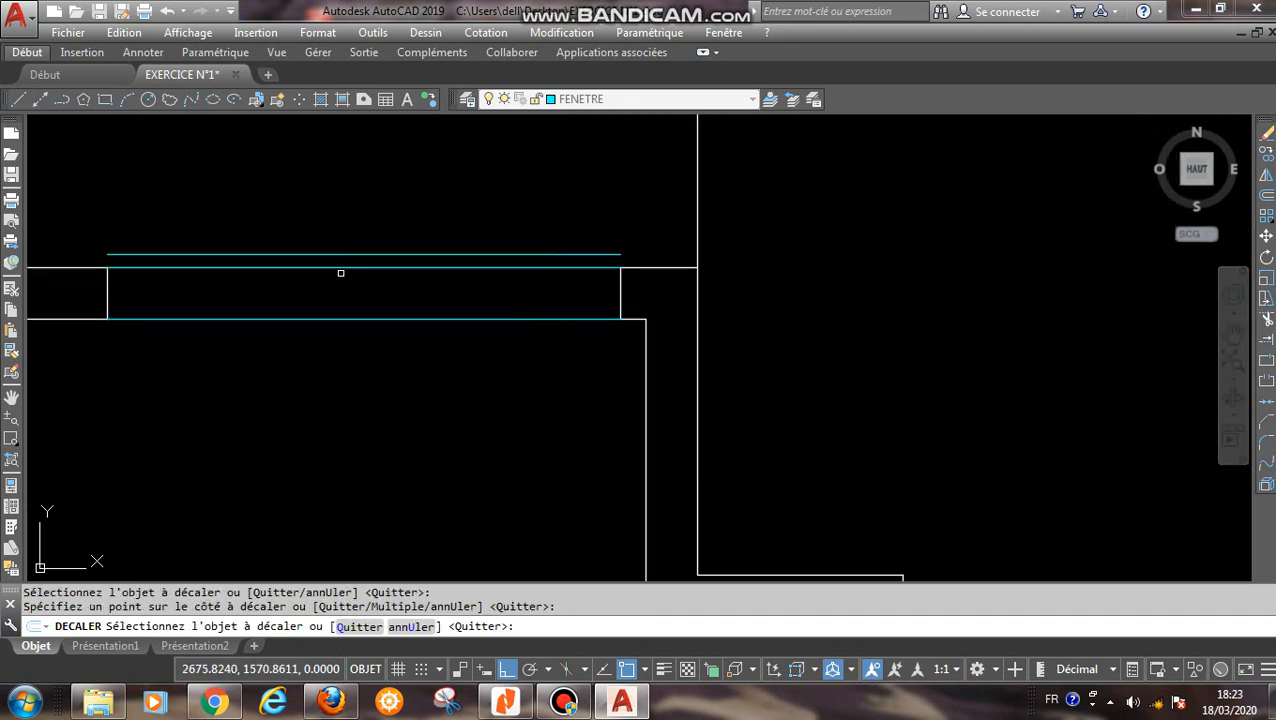
left_click(341, 270)
left_click(336, 396)
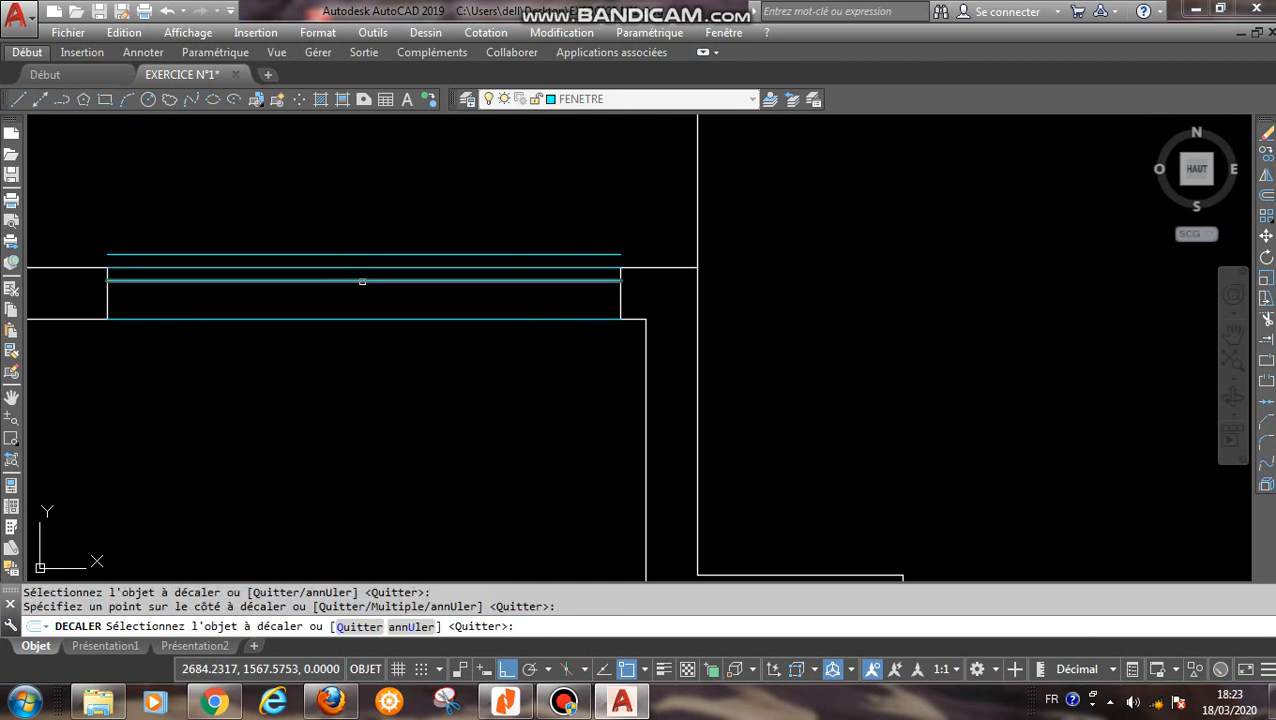
left_click(362, 283)
left_click(367, 398)
right_click(422, 439)
left_click(469, 451)
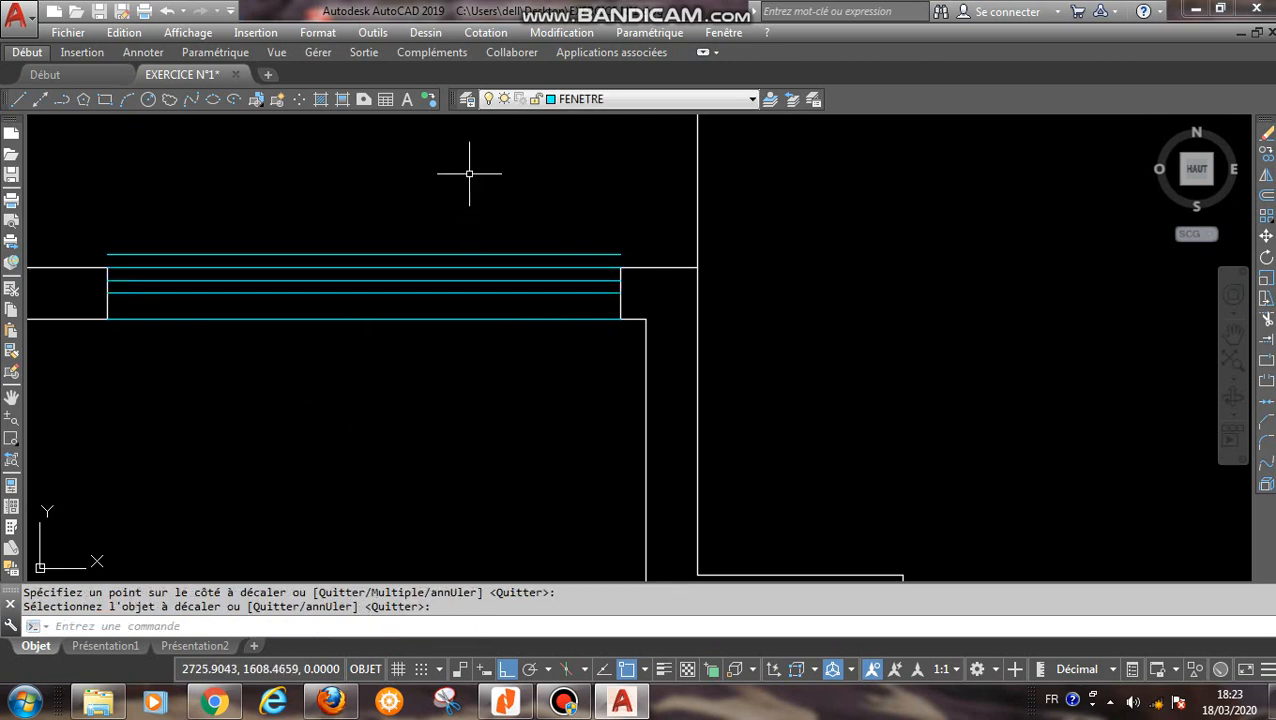
- Erase the offset line lying outside the wall above the window
left_click(467, 182)
left_click(418, 261)
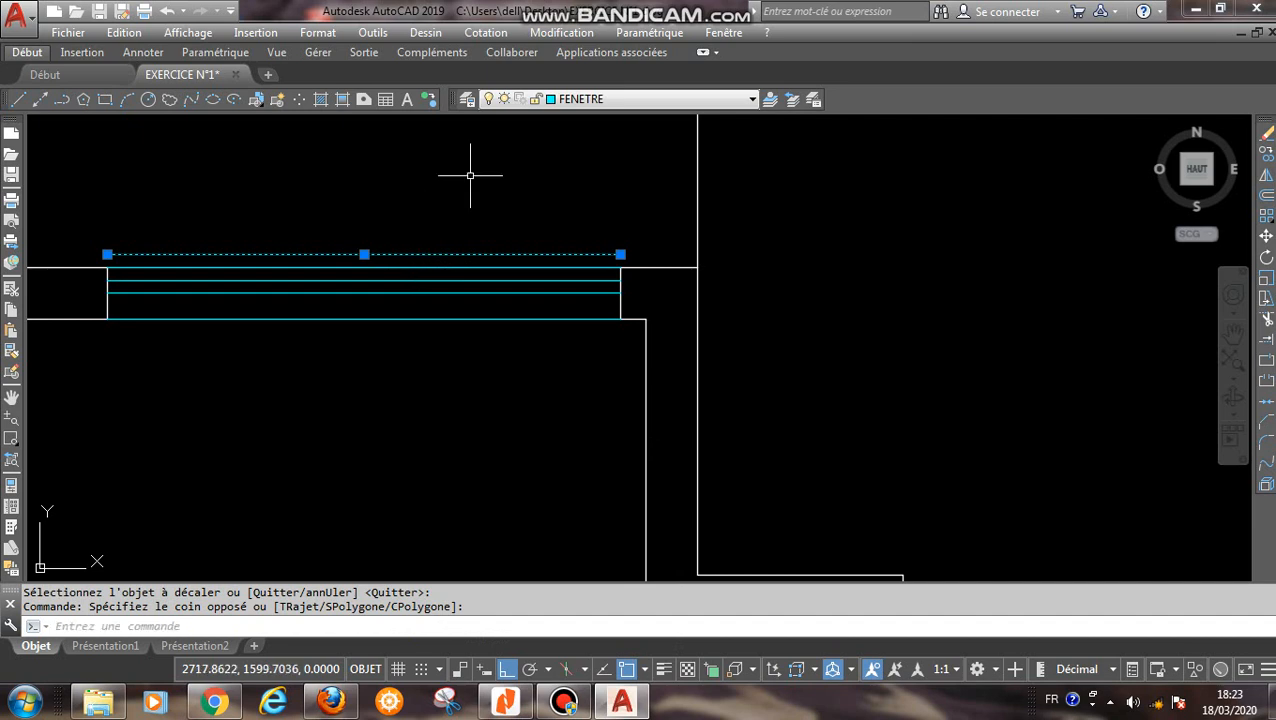
left_click(488, 221)
left_click(459, 241)
key("Delete")
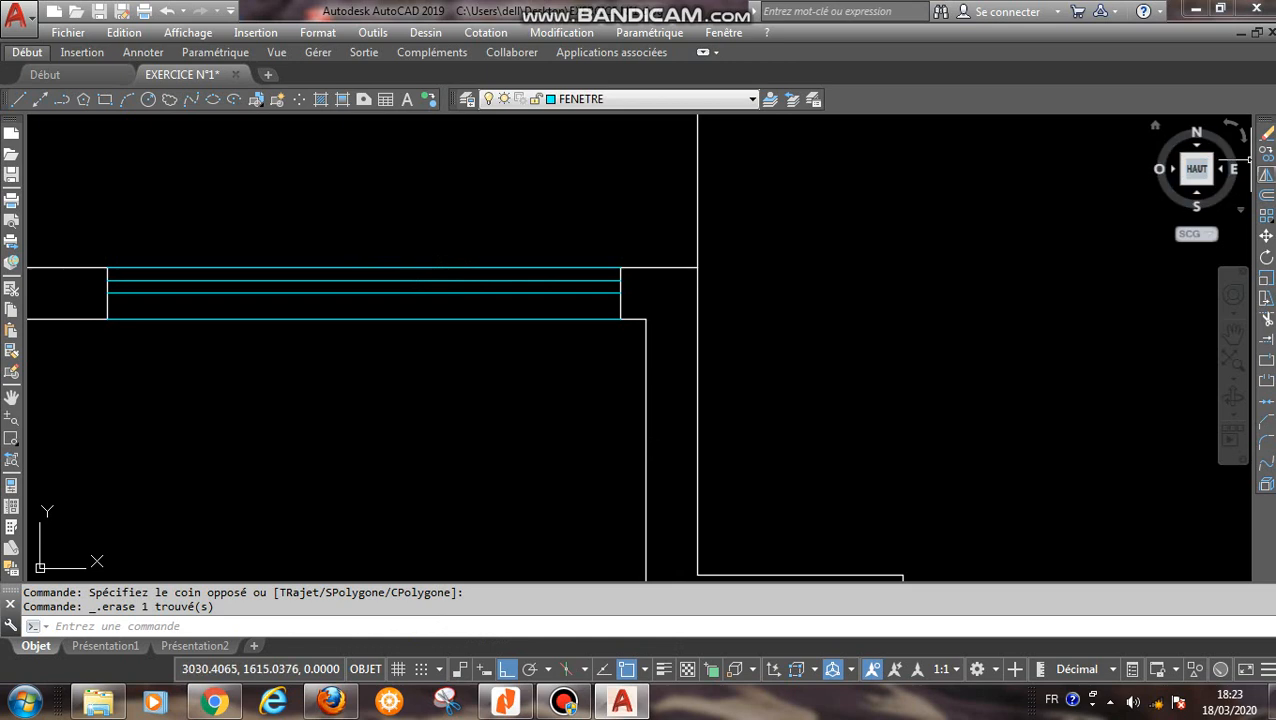
- Draw a line 5 inward from the window's upper left corner, continuing straight down to the second offset line
left_click(1266, 194)
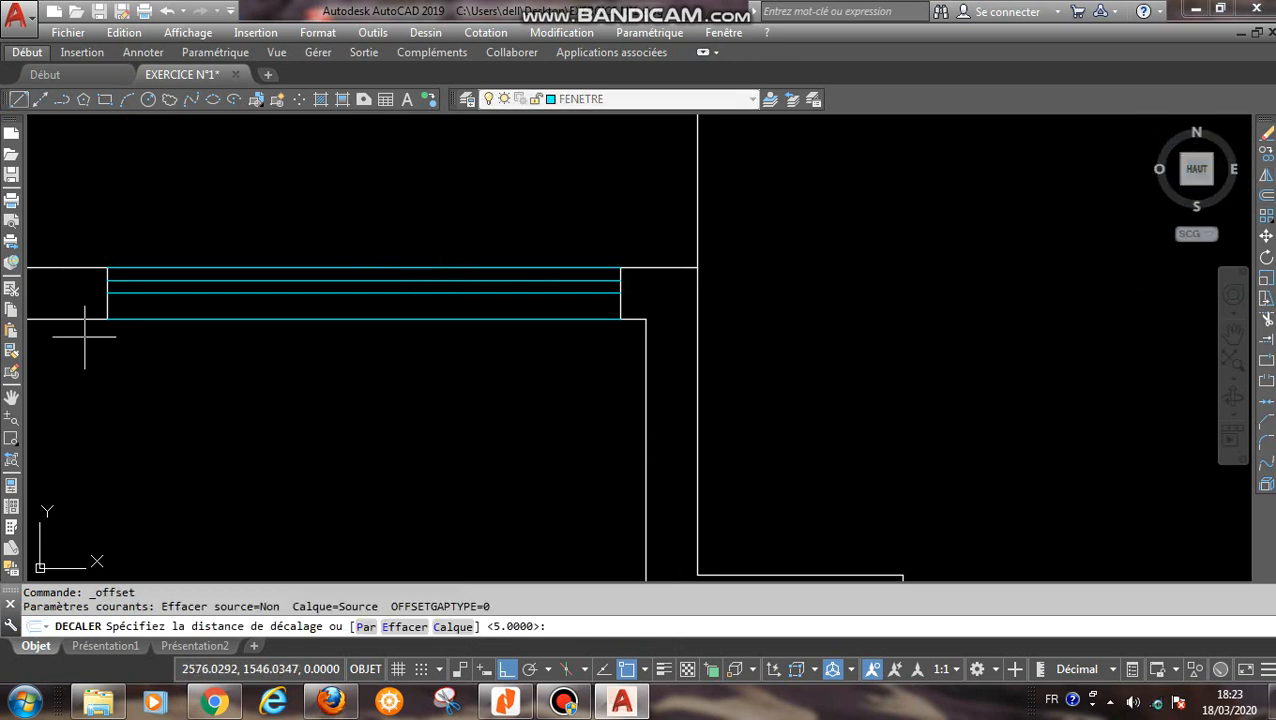
left_click(18, 99)
scroll(98, 281, "up", 4)
left_click(122, 247)
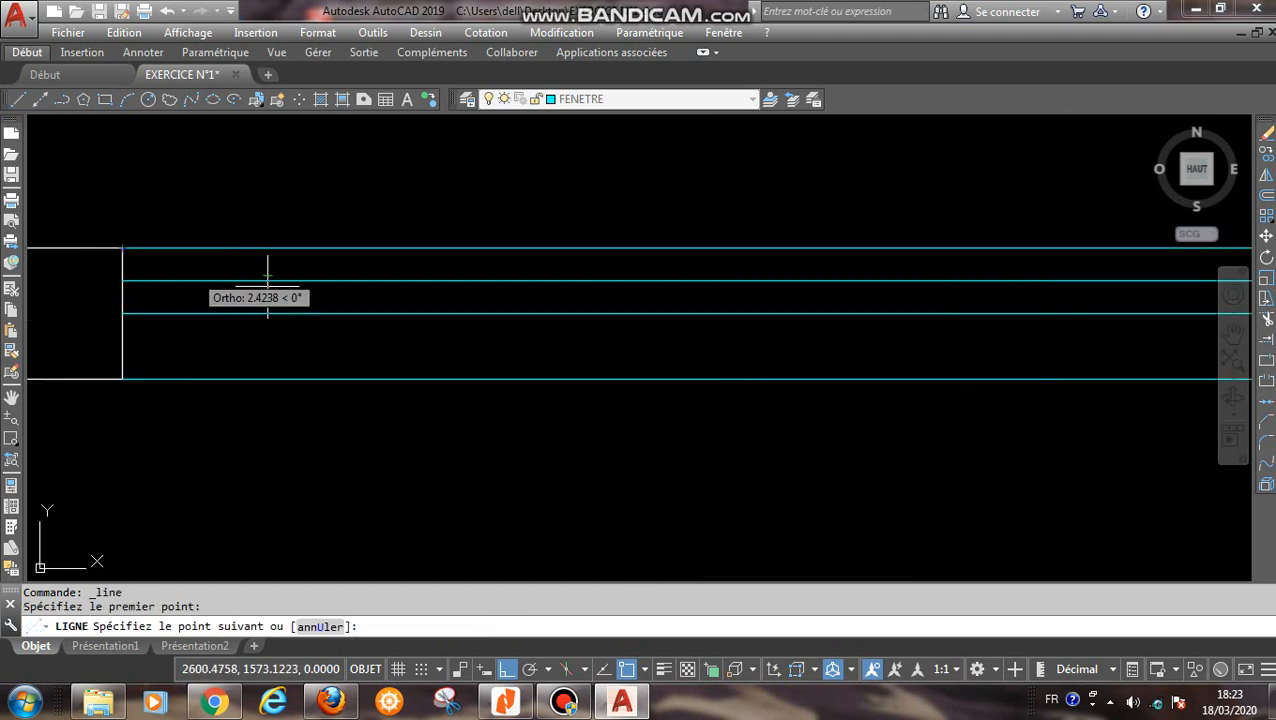
type("5")
key("Return")
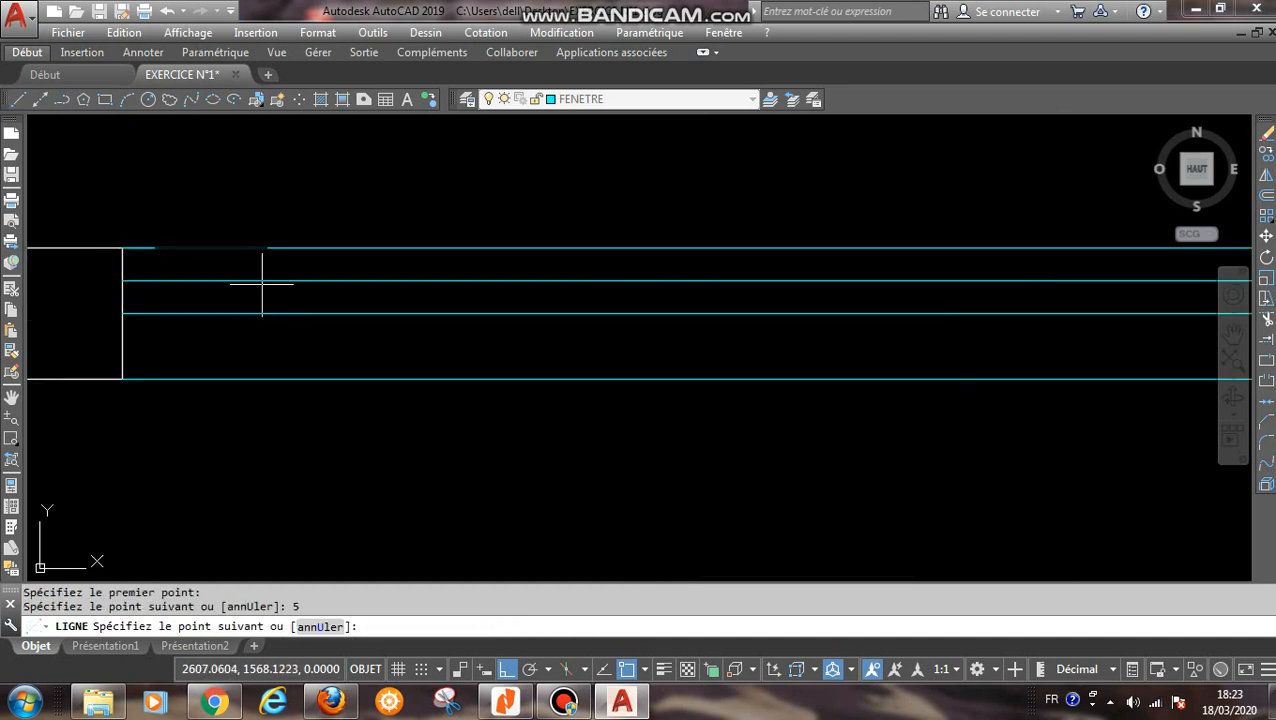
left_click(155, 314)
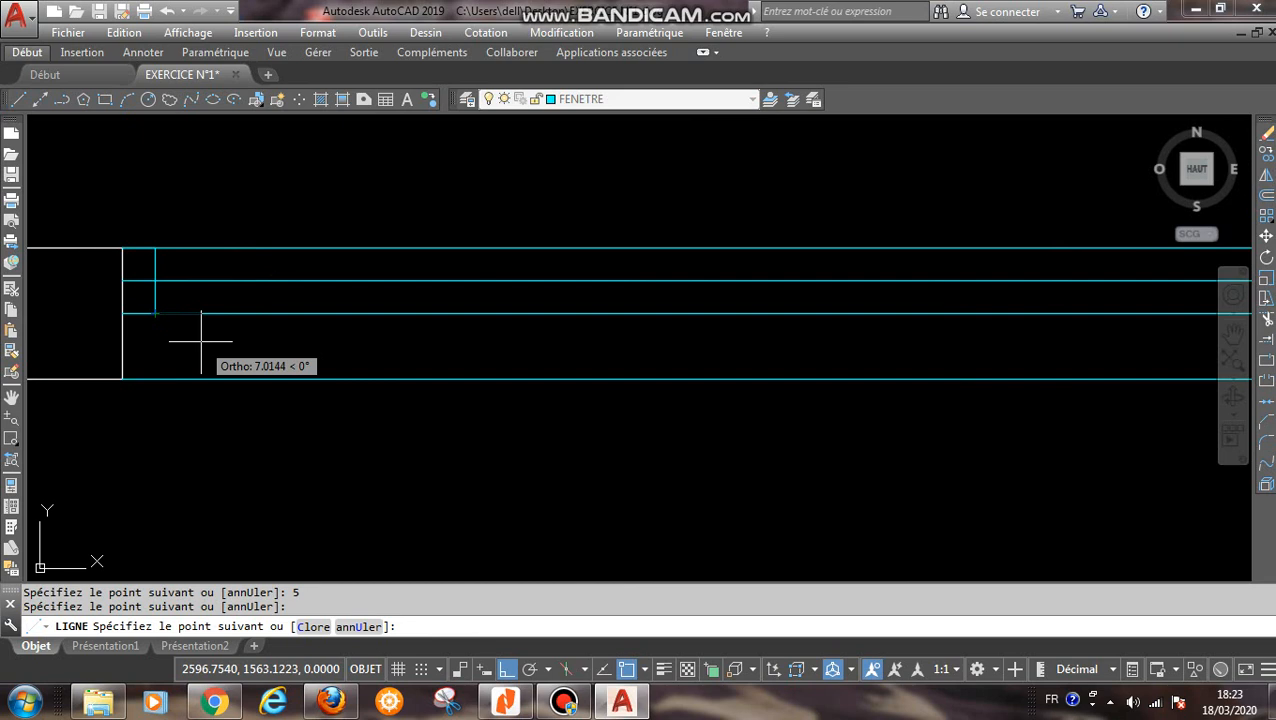
key("Escape")
- Draw a line 5 inward from the window's upper right corner, continuing straight down to the second offset line
right_click(787, 193)
left_click(880, 203)
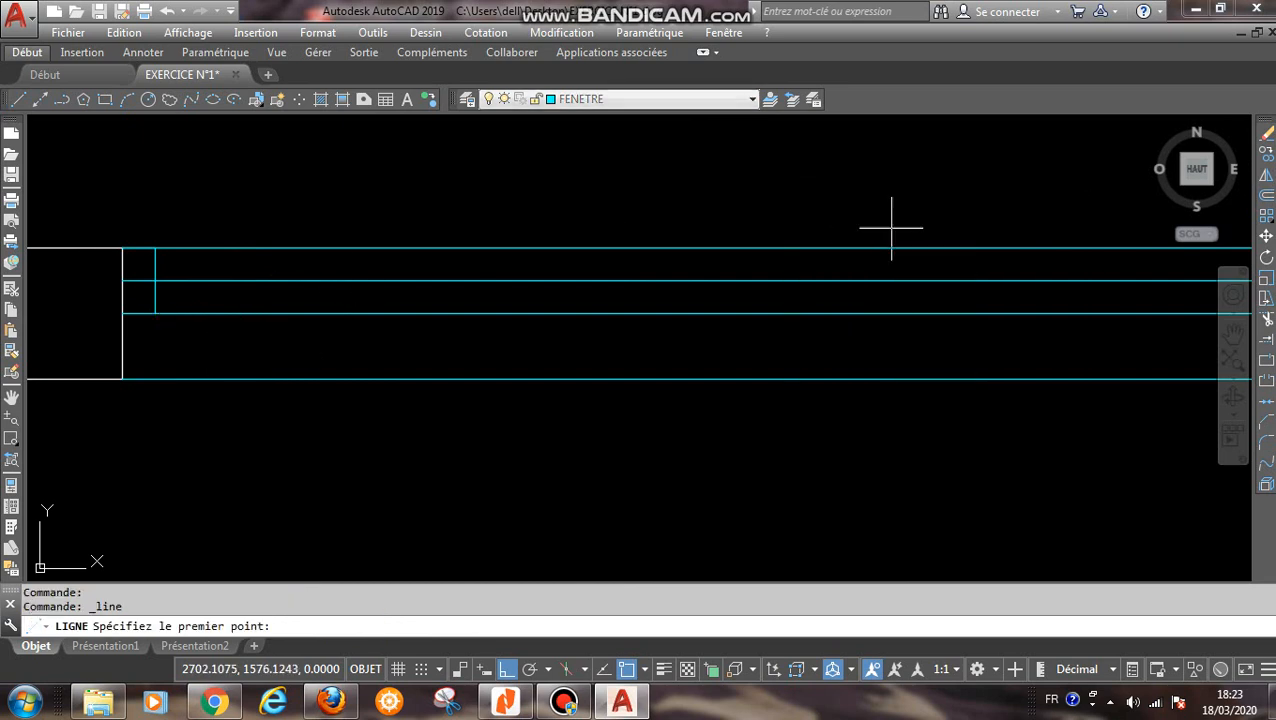
middle_click_drag(891, 228, 342, 259)
left_click(882, 279)
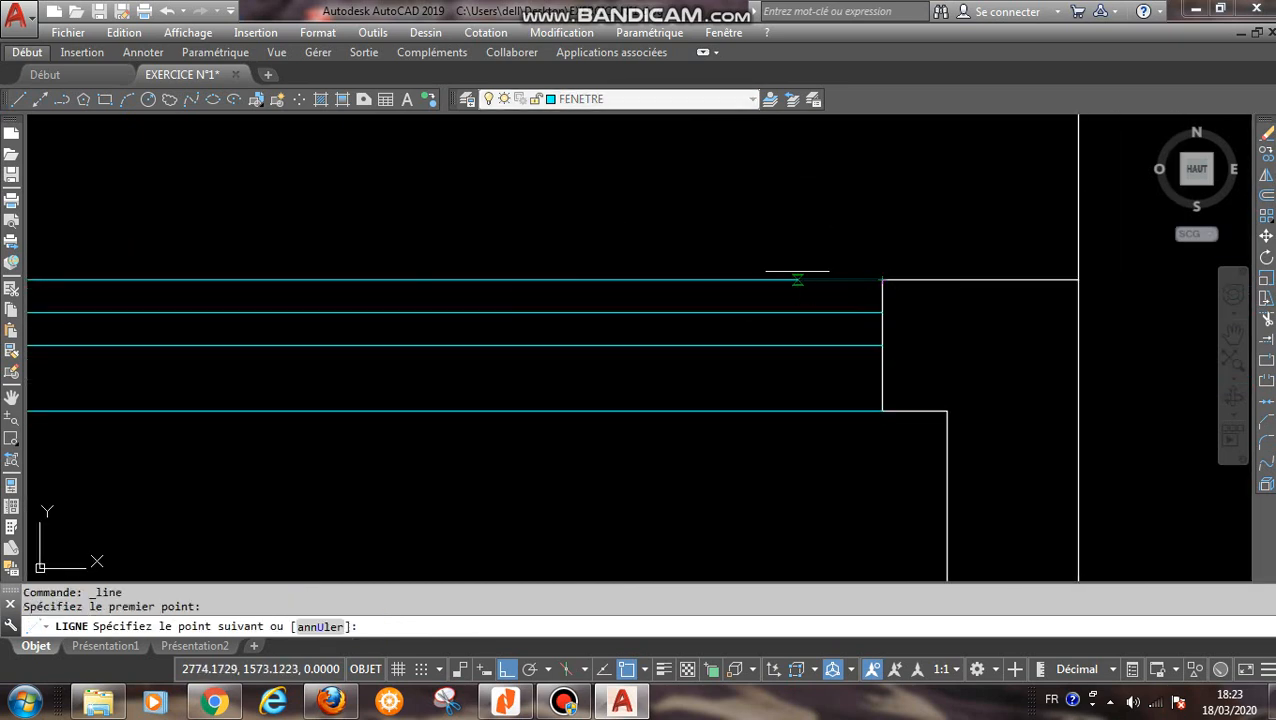
type("5")
key("Return")
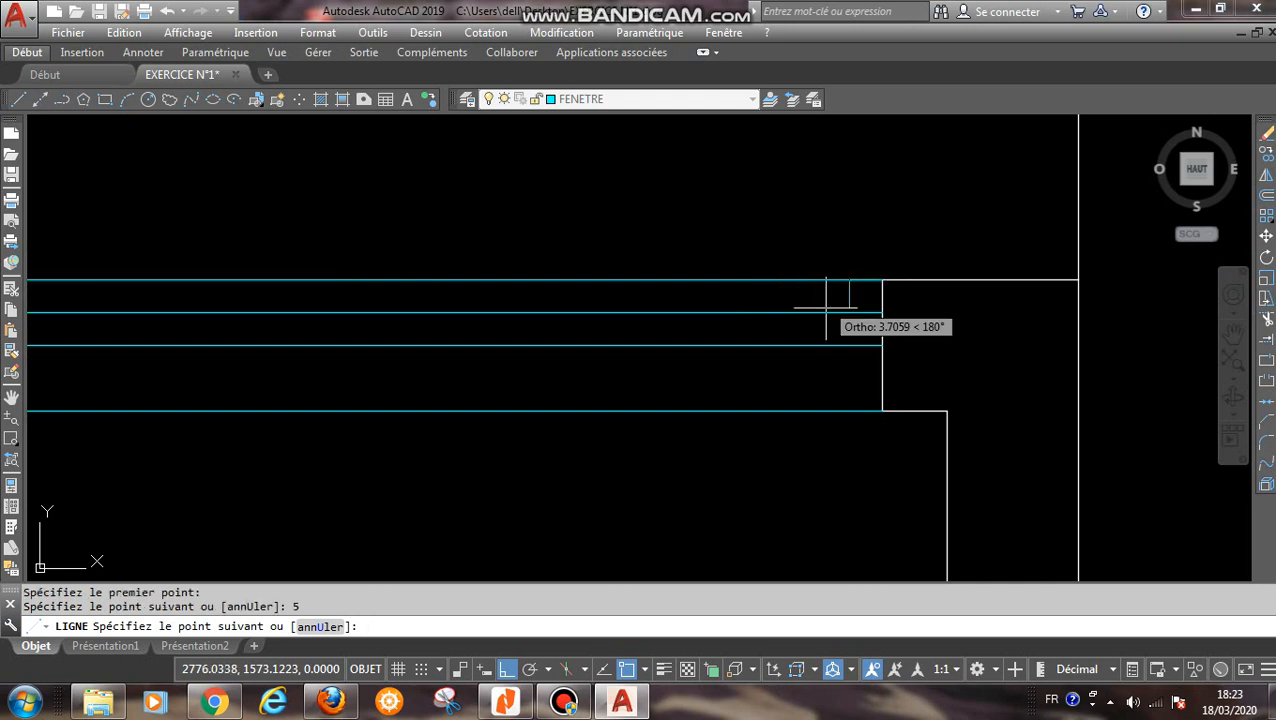
left_click(849, 345)
right_click(797, 388)
left_click(835, 401)
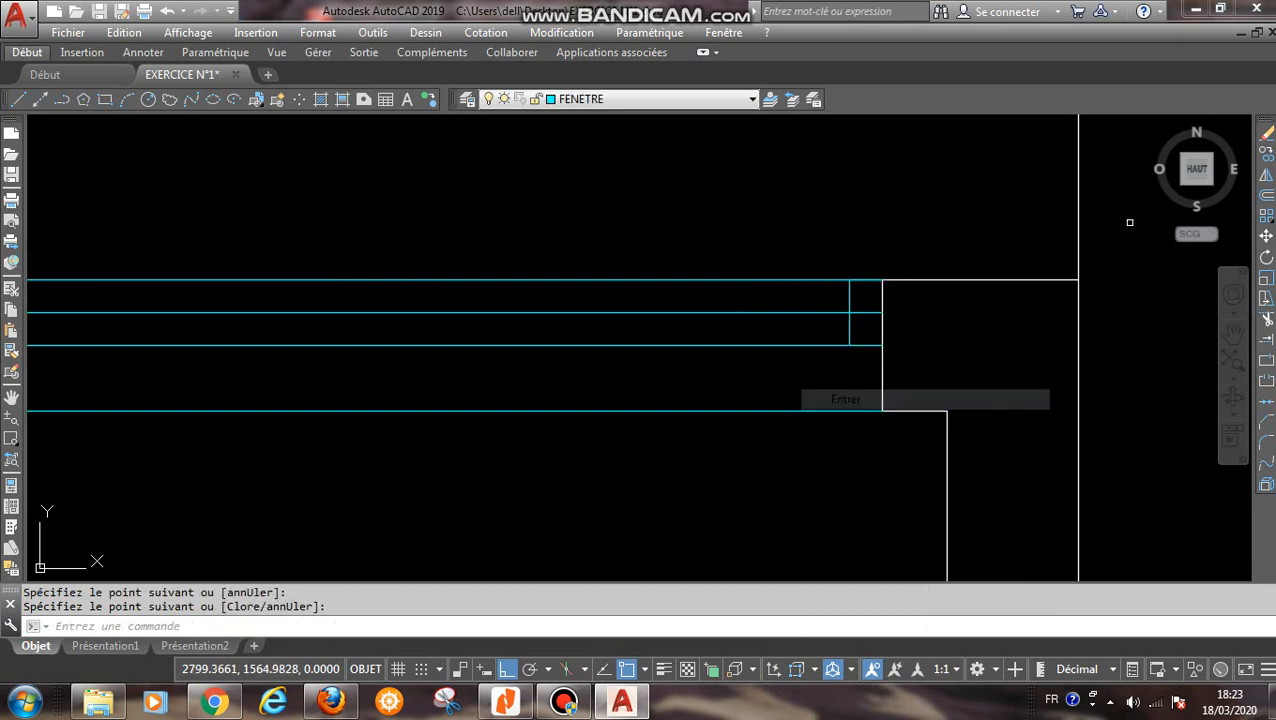
- Trim the window's first offset line between the short vertical lines and the wall ends at both sides
left_click(1266, 319)
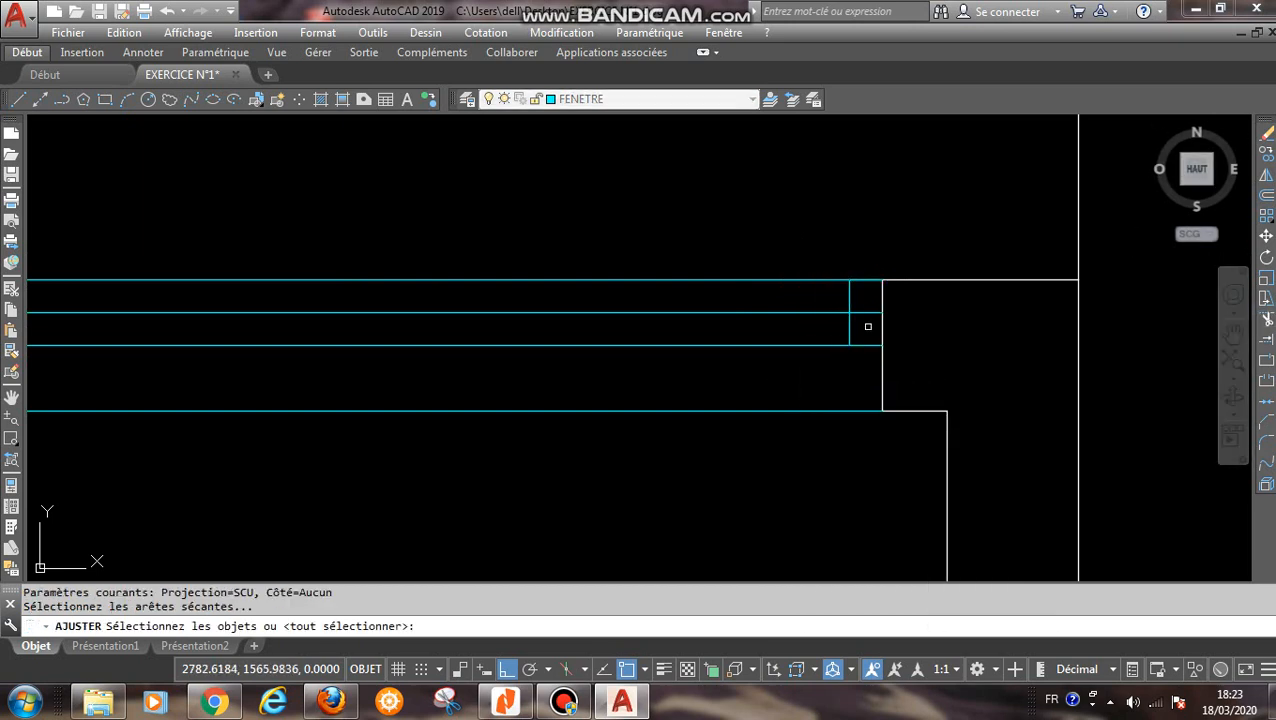
right_click(867, 314)
left_click(867, 311)
left_click(862, 319)
scroll(755, 346, "down", 8)
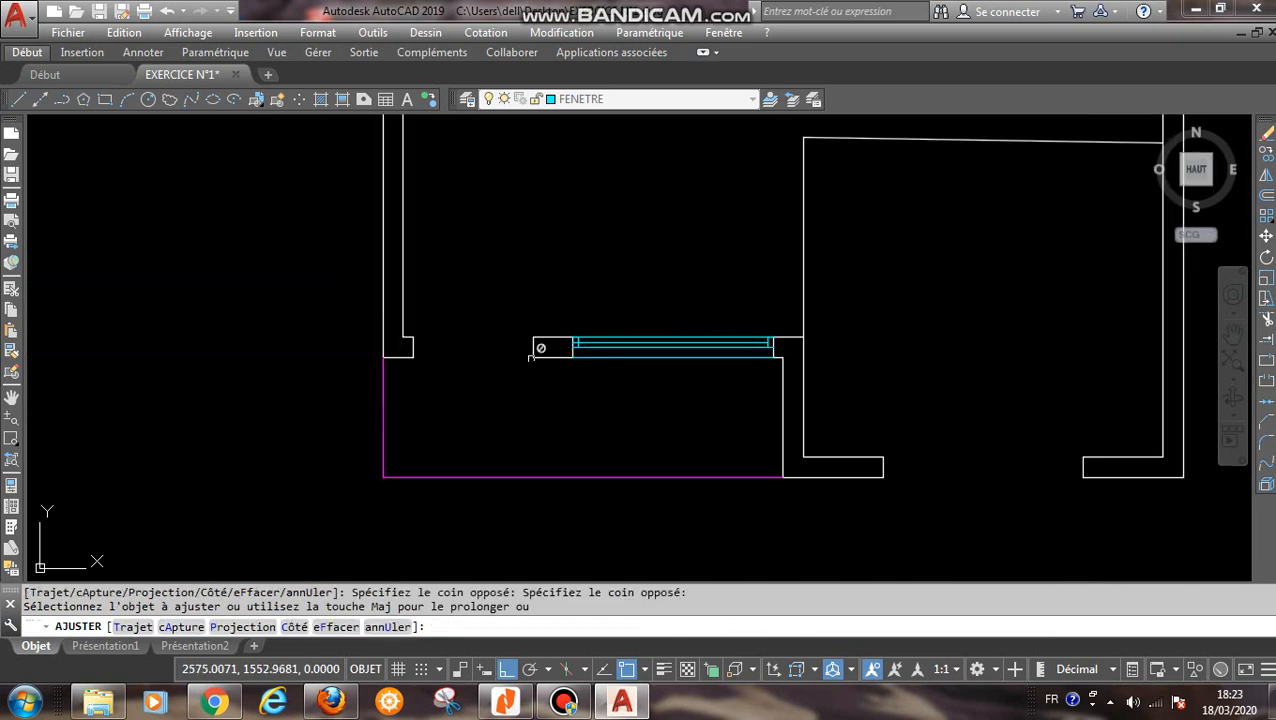
left_click(529, 361)
scroll(538, 404, "up", 2)
scroll(618, 312, "up", 4)
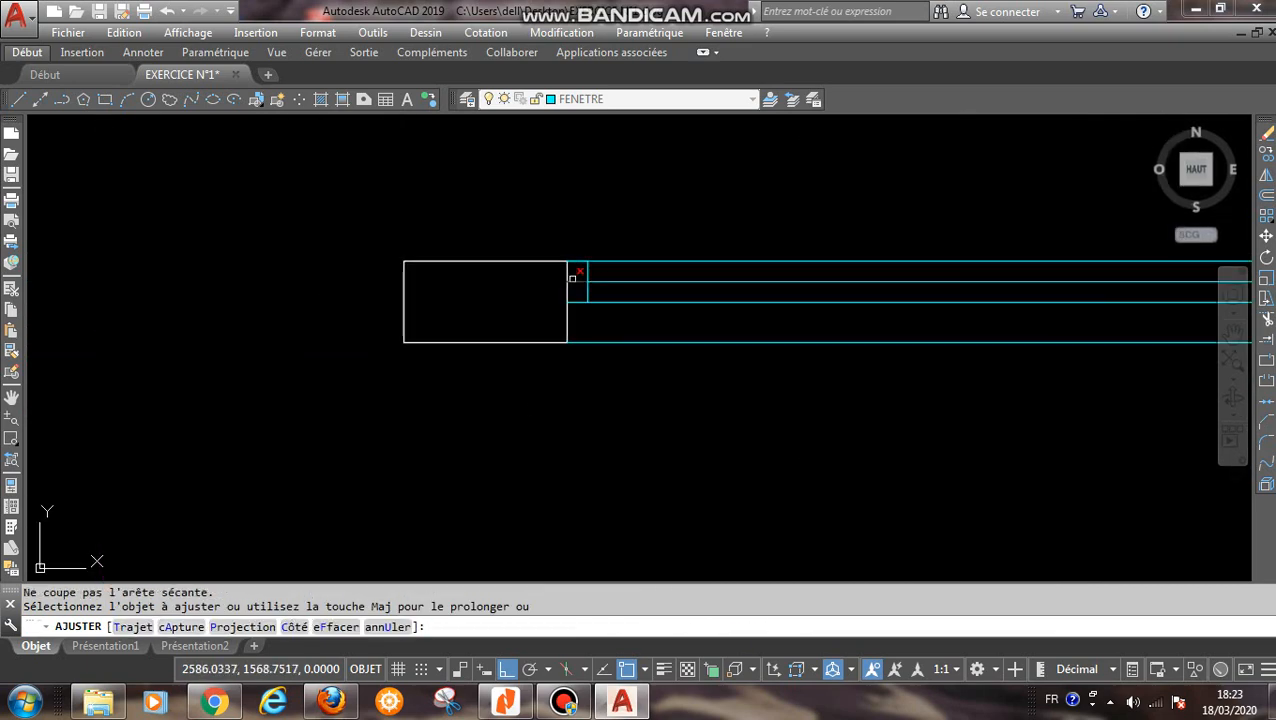
right_click(587, 291)
left_click(606, 304)
- Erase the short 5-unit horizontal segments overlapping the window's upper line at its left and right ends
left_click(515, 236)
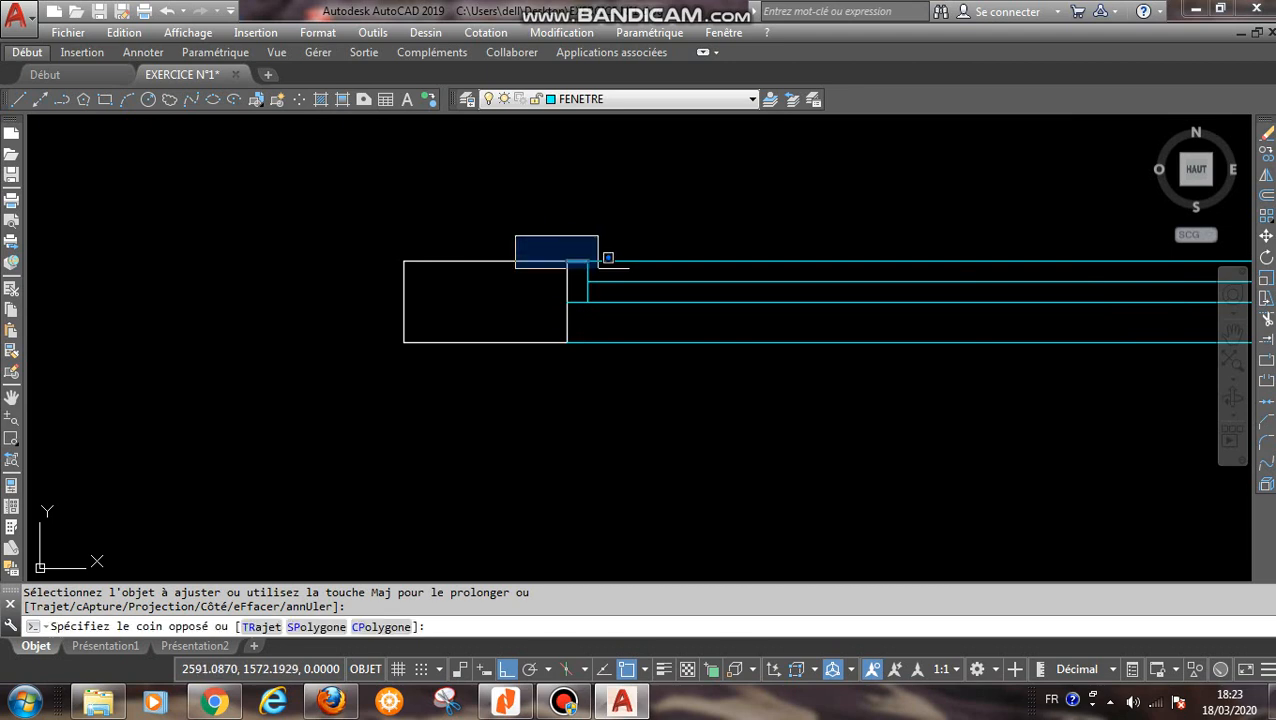
left_click(607, 277)
key("Delete")
scroll(601, 289, "down", 4)
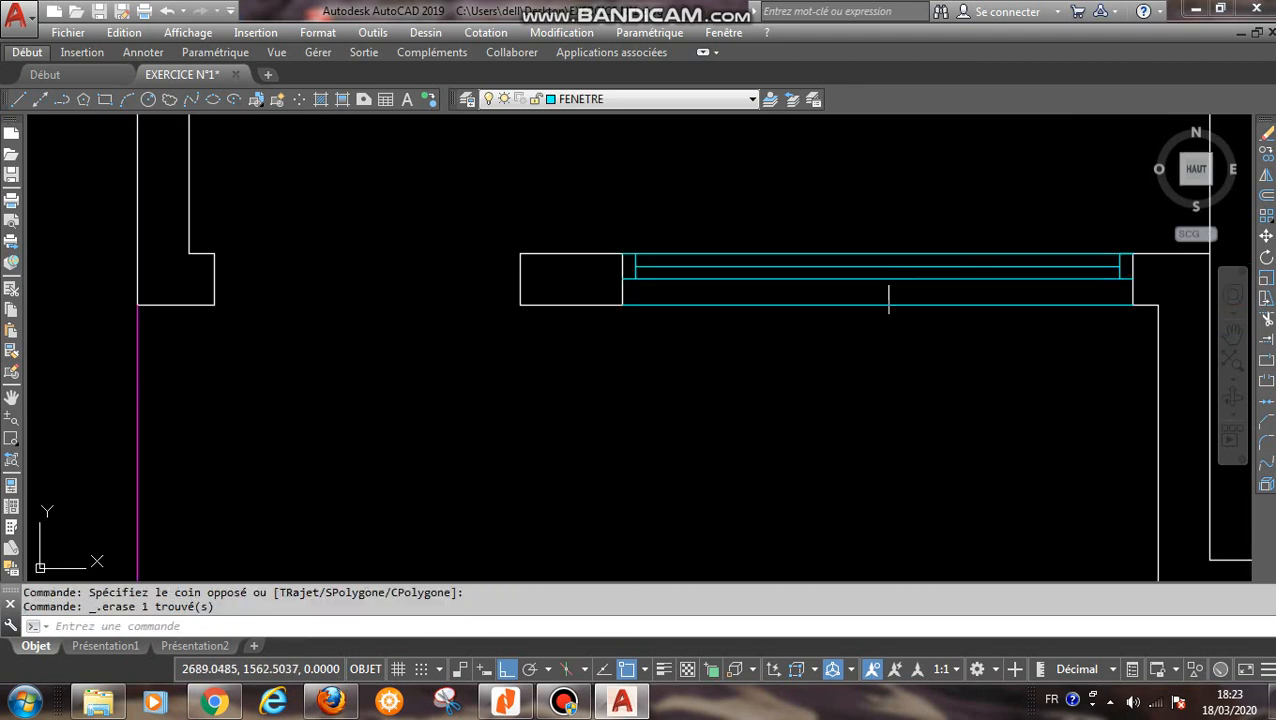
scroll(771, 272, "up", 4)
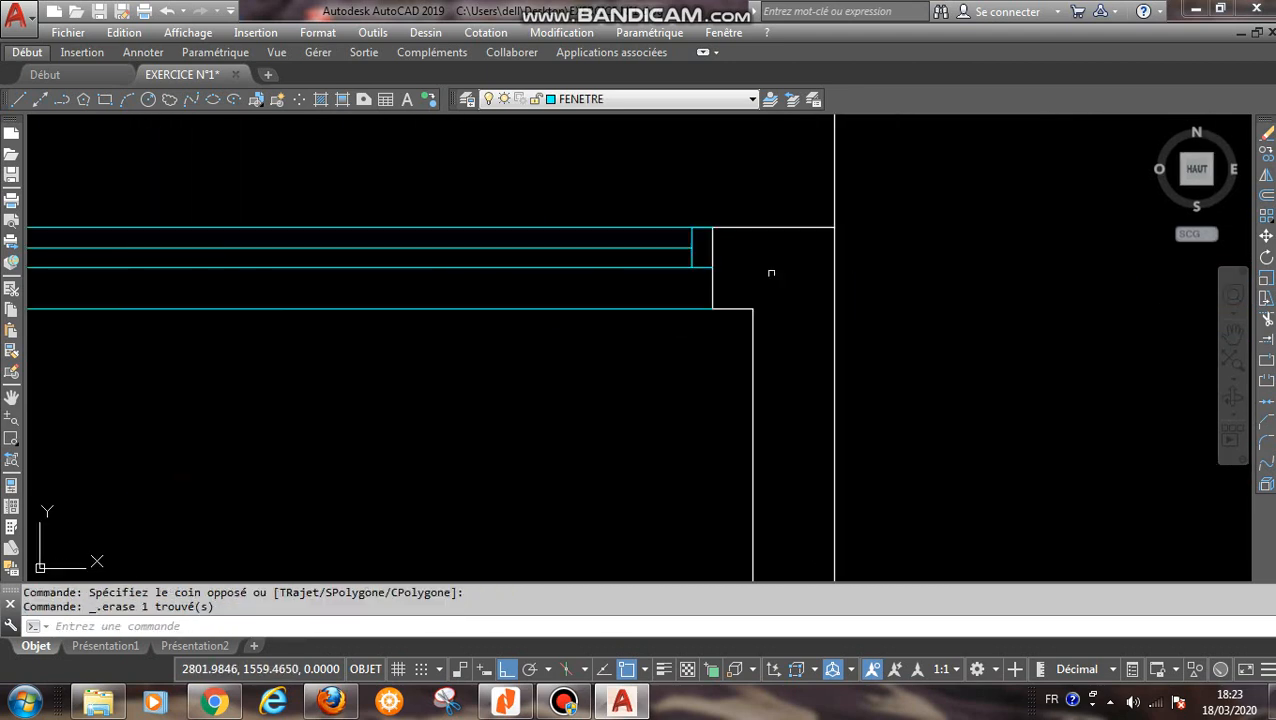
left_click(687, 223)
left_click(719, 238)
key("Delete")
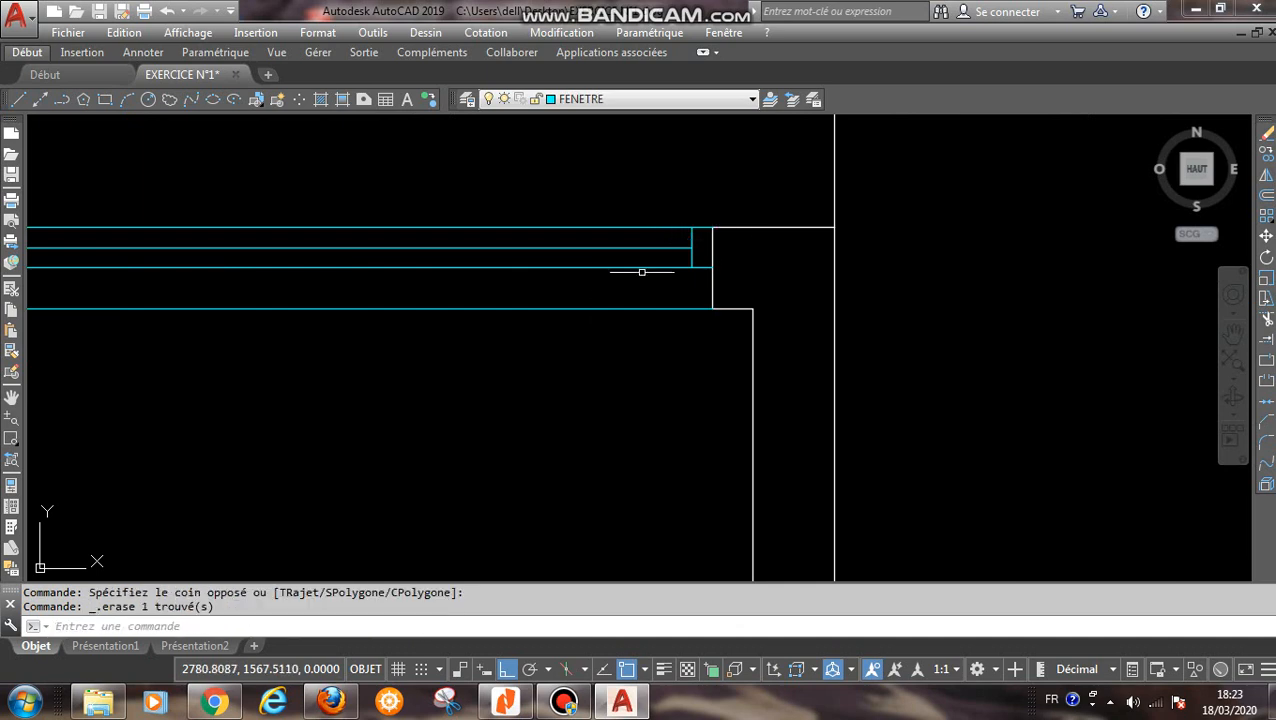
- Copy all the finished window's cyan lines to the clipboard
scroll(498, 322, "down", 3)
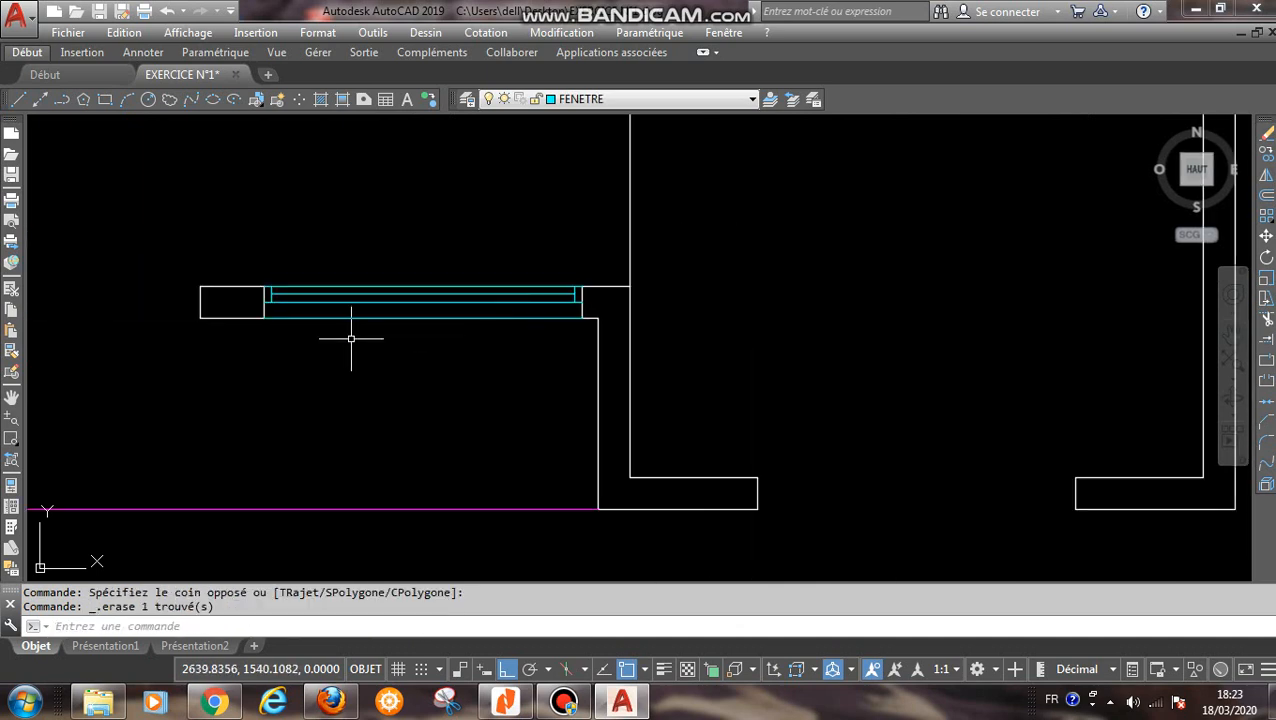
middle_click_drag(351, 339, 460, 315)
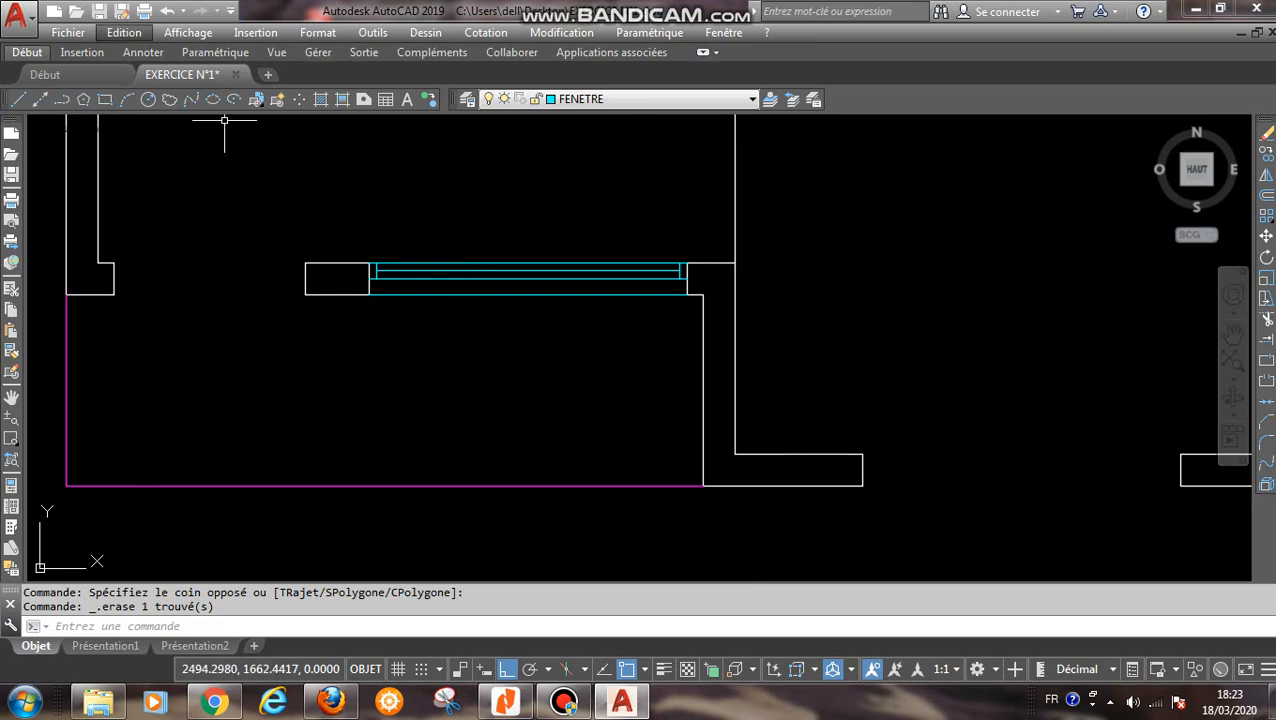
left_click(124, 32)
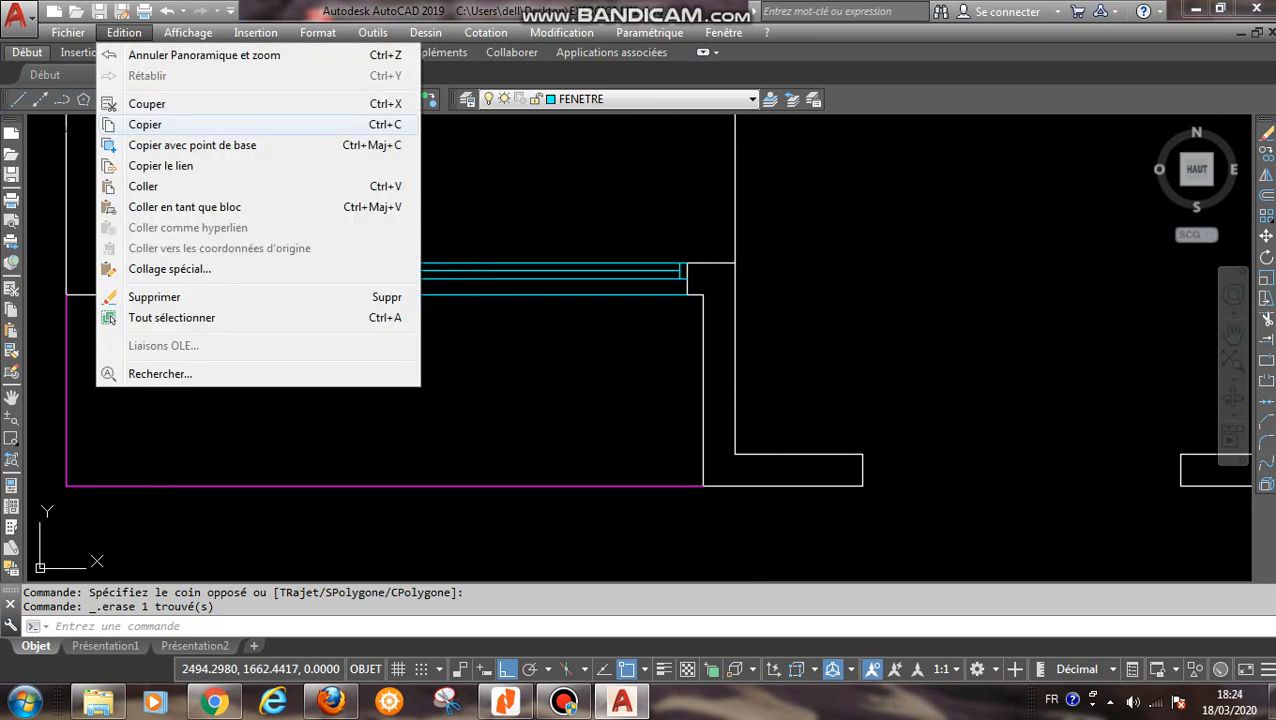
left_click(160, 124)
scroll(640, 300, "up", 2)
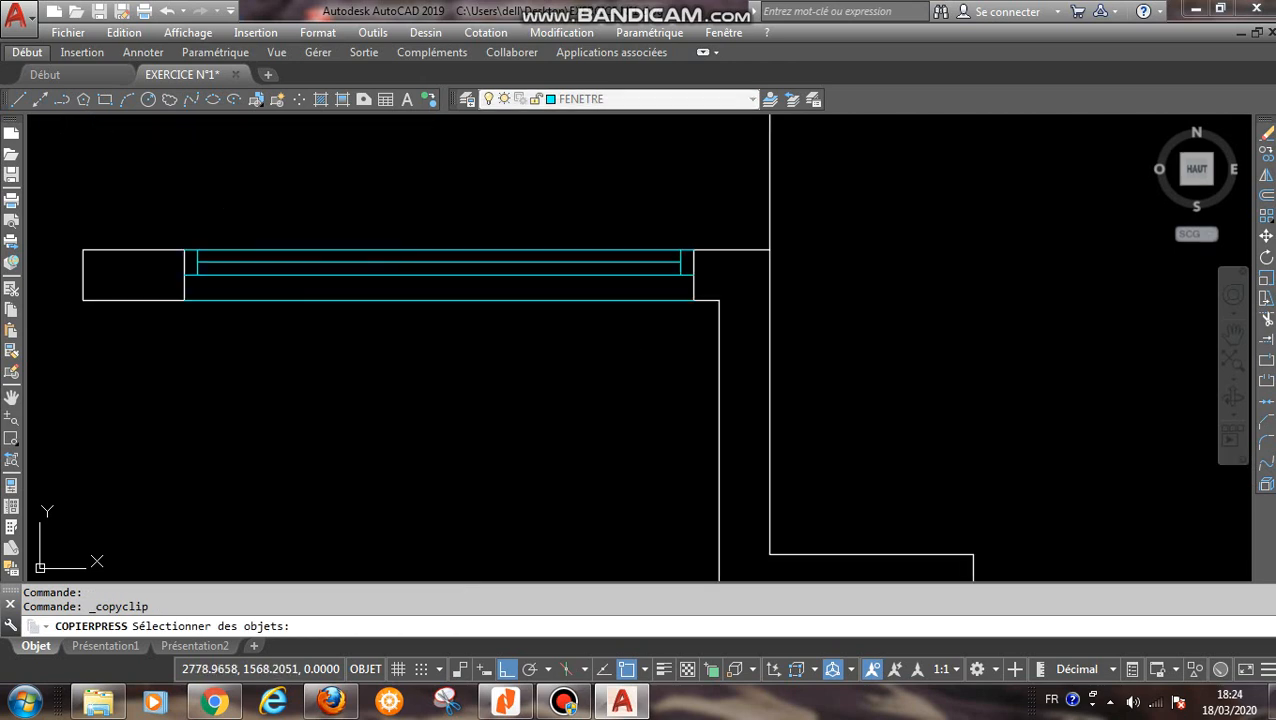
left_click(686, 227)
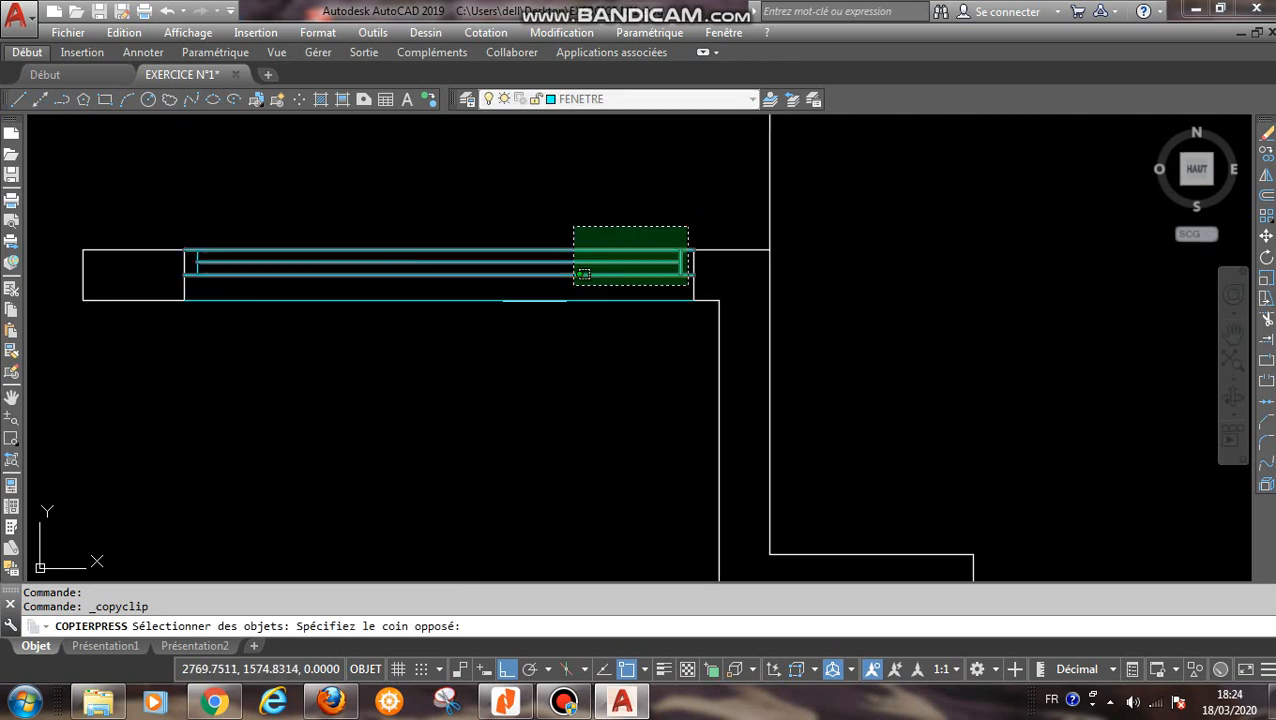
left_click(190, 362)
key("Return")
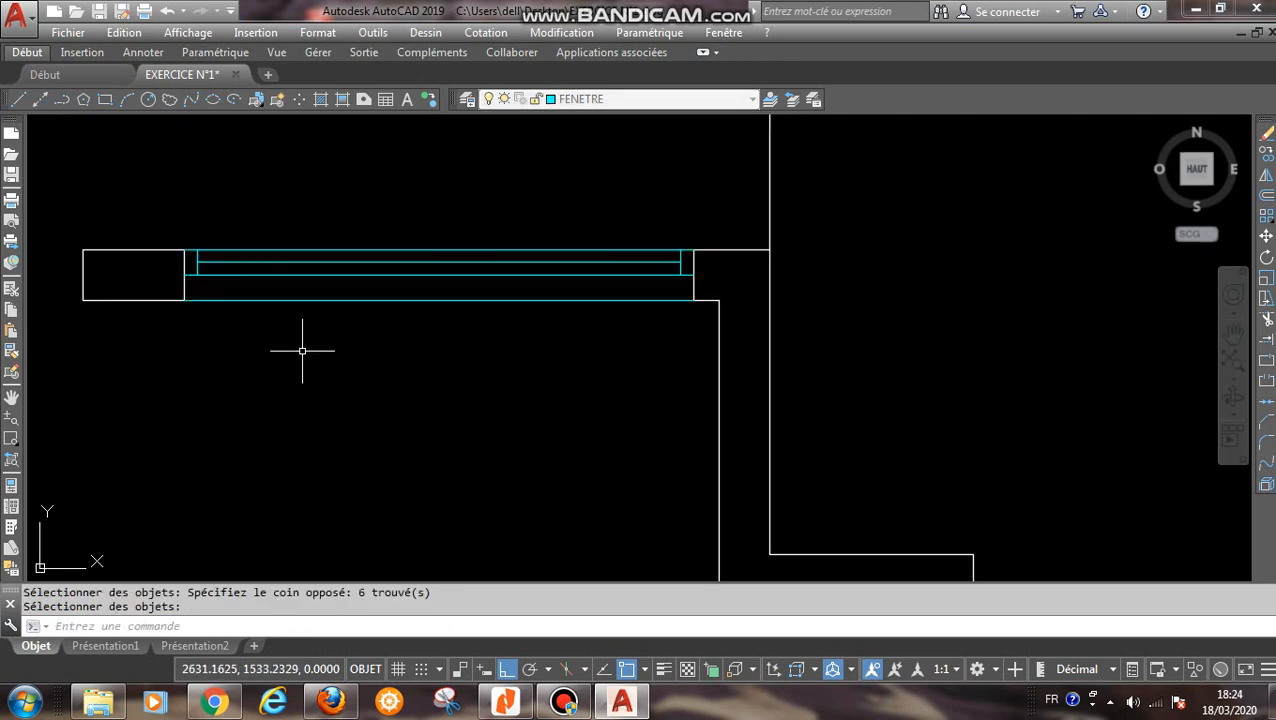
- Paste the copied window as a block into the lower right room's bottom wall opening, inserted at the opening's lower left corner
left_click(124, 32)
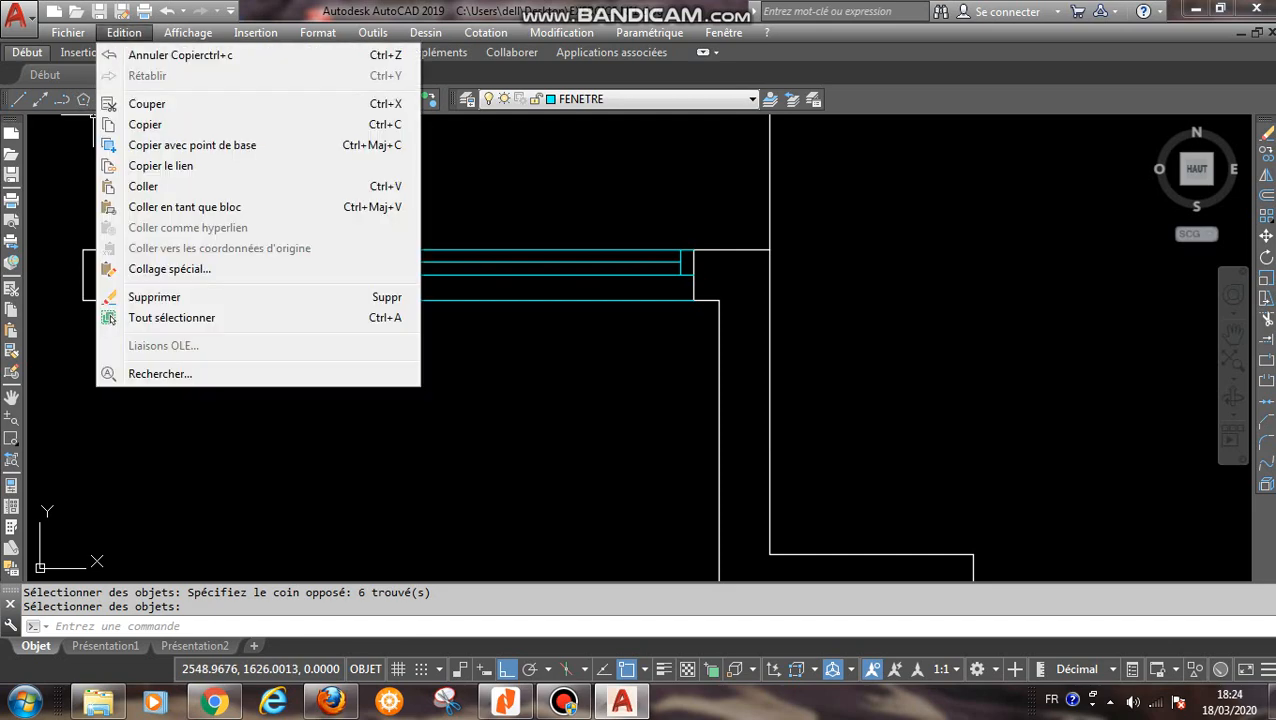
left_click(184, 207)
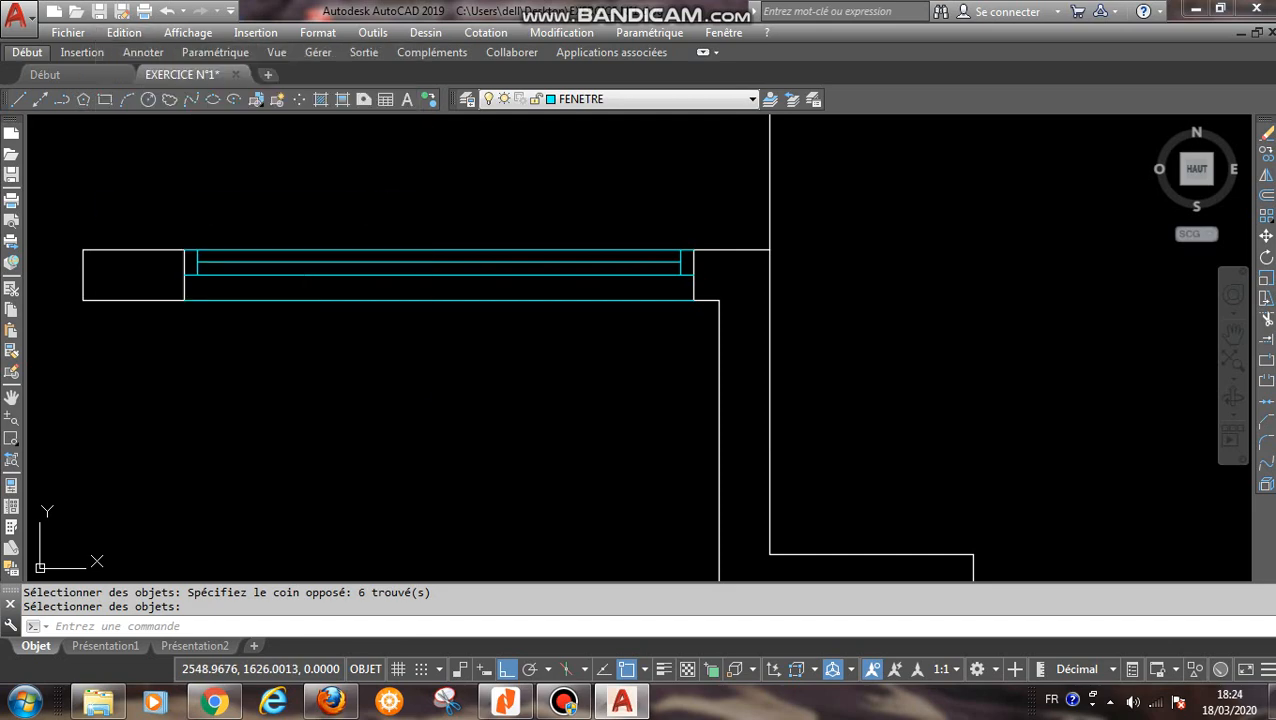
scroll(500, 386, "up", 3)
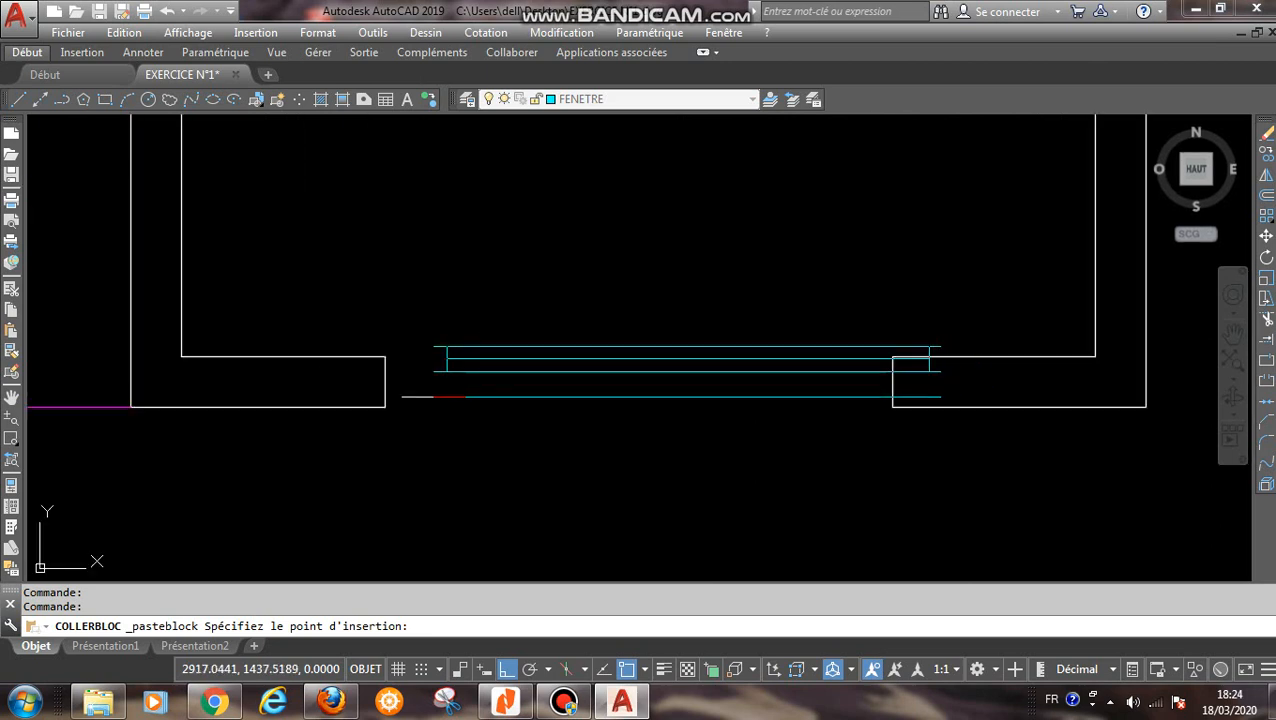
left_click(382, 404)
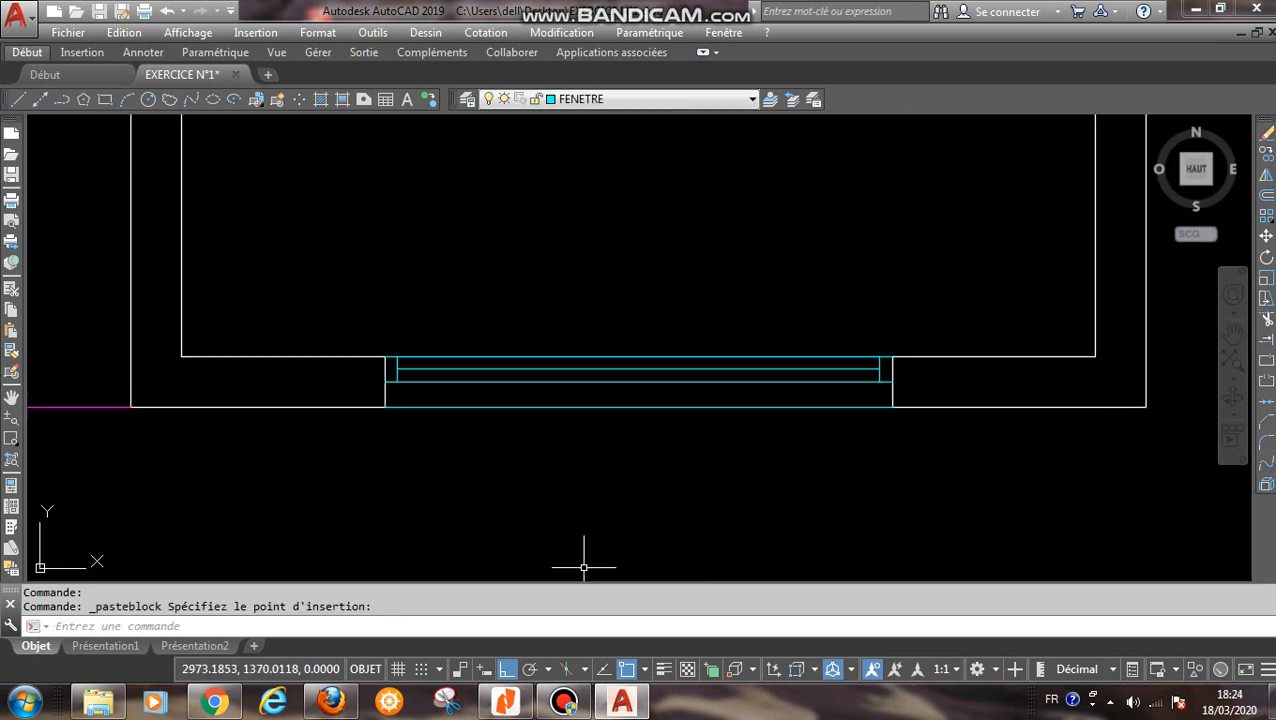
- Make PORTE the current layer and start a line at the upper corner of the wall end left of the door opening
scroll(737, 551, "down", 3)
middle_click_drag(316, 465, 535, 440)
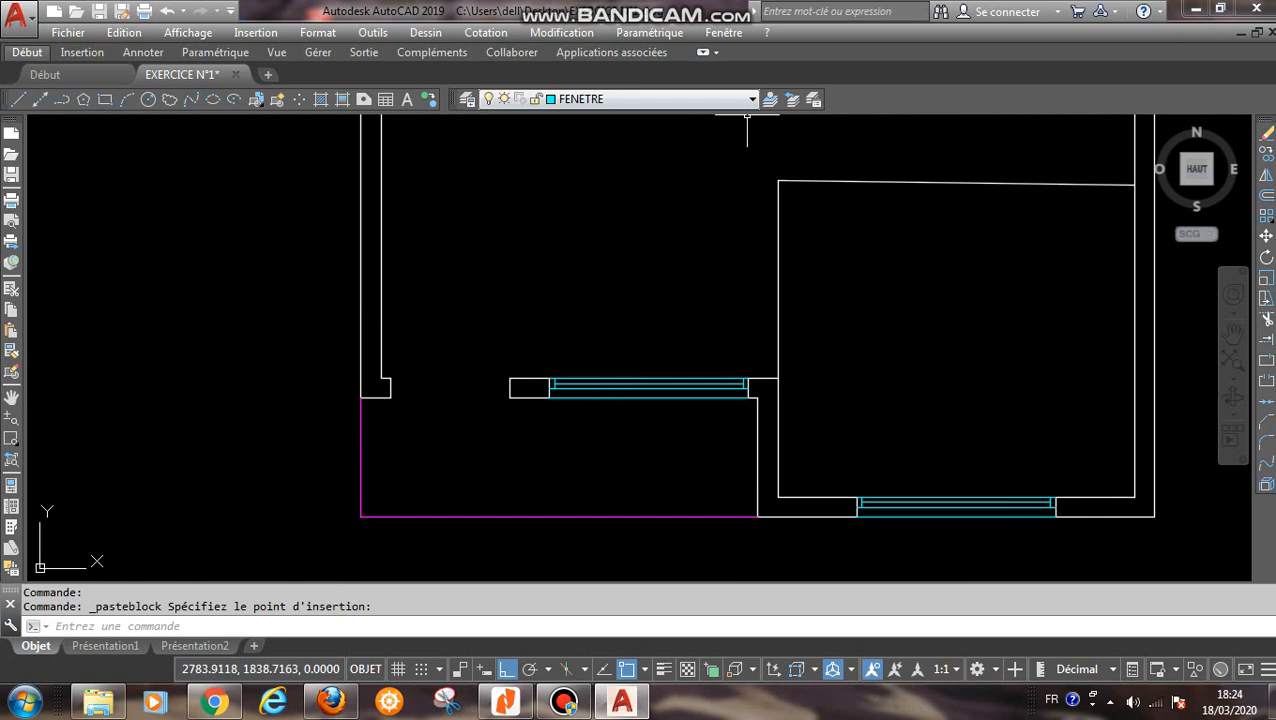
left_click(750, 99)
left_click(600, 177)
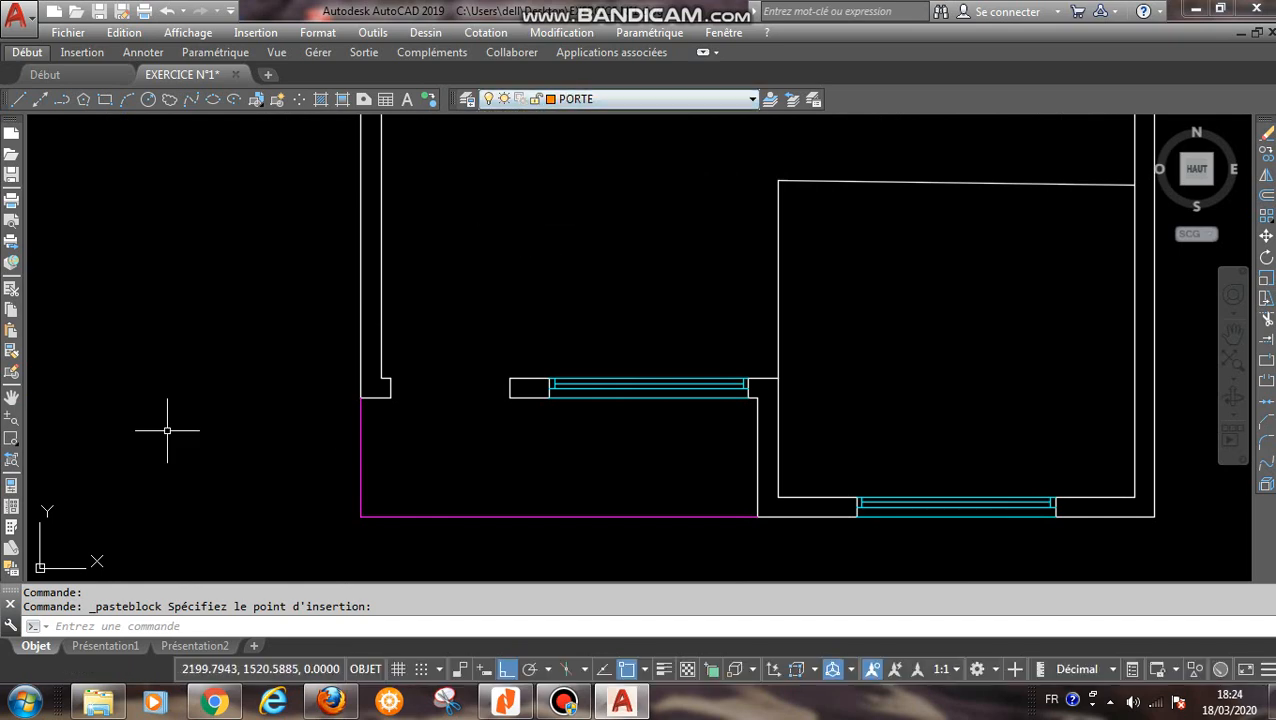
left_click(18, 99)
scroll(430, 395, "up", 5)
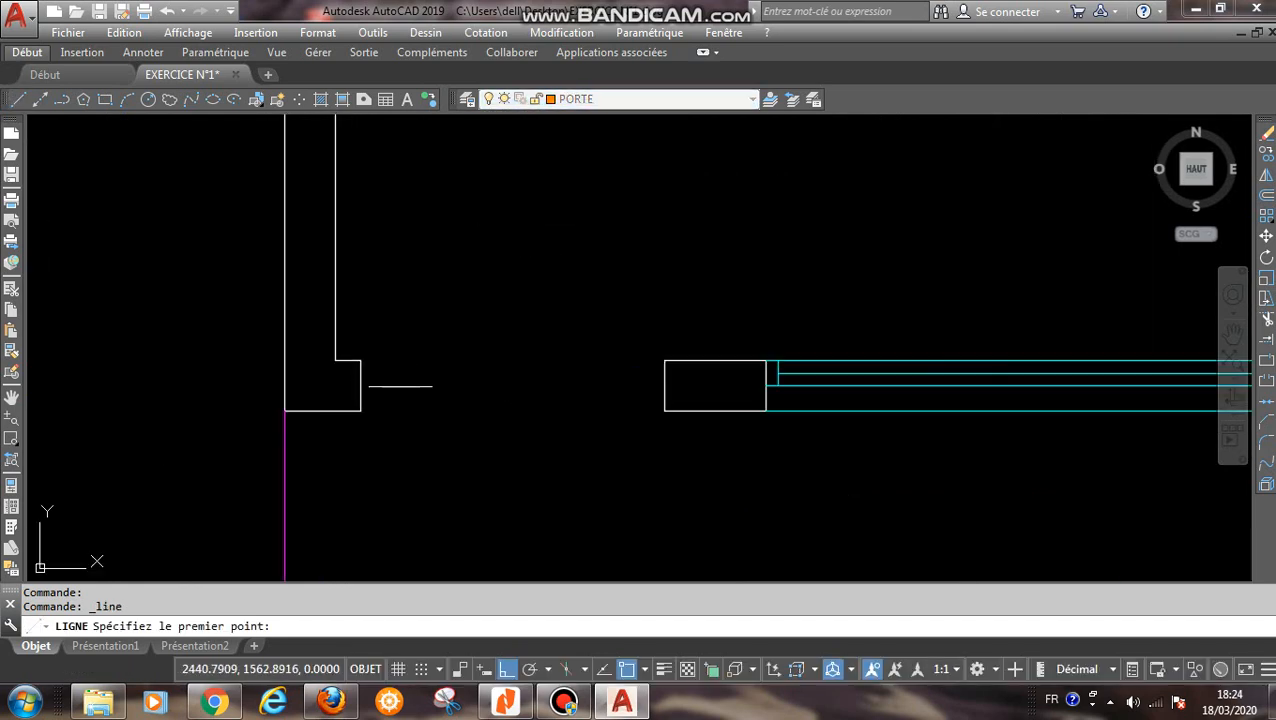
left_click(336, 346)
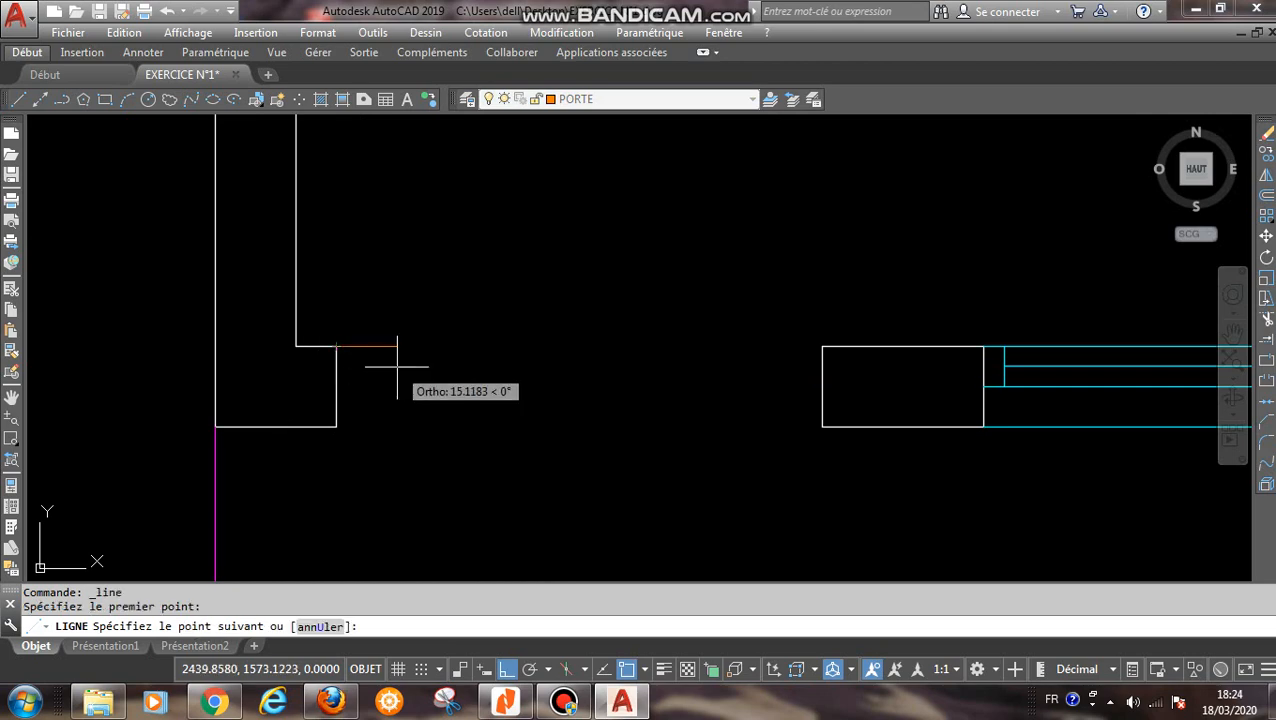